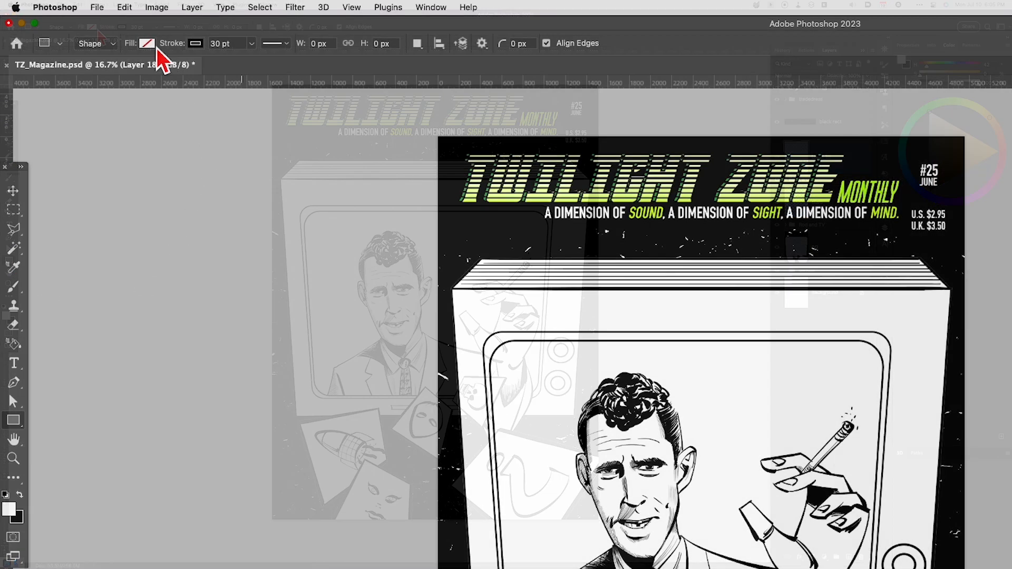
- Set the Rectangle tool's shape fill to white and its stroke width to 4 pt
{"action": "left_click", "coordinate": [94, 26]}
{"action": "left_click", "coordinate": [79, 115]}
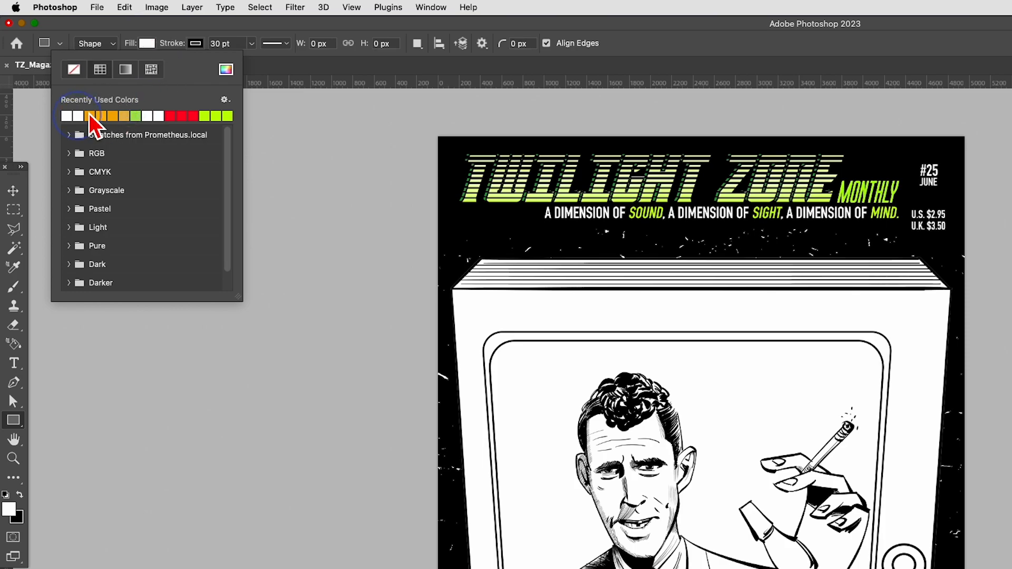
{"action": "left_click", "coordinate": [200, 44]}
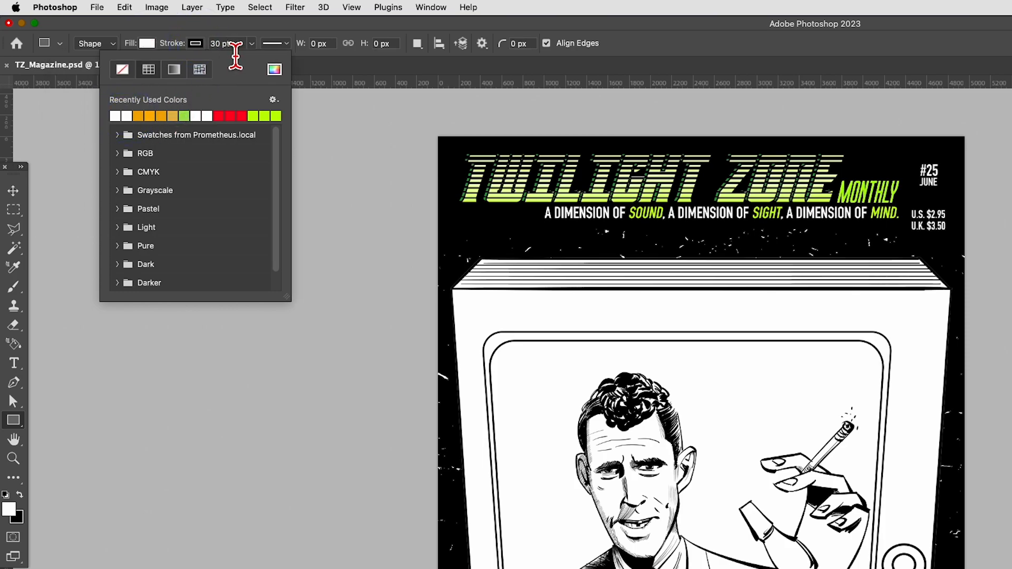
{"action": "left_click", "coordinate": [226, 44]}
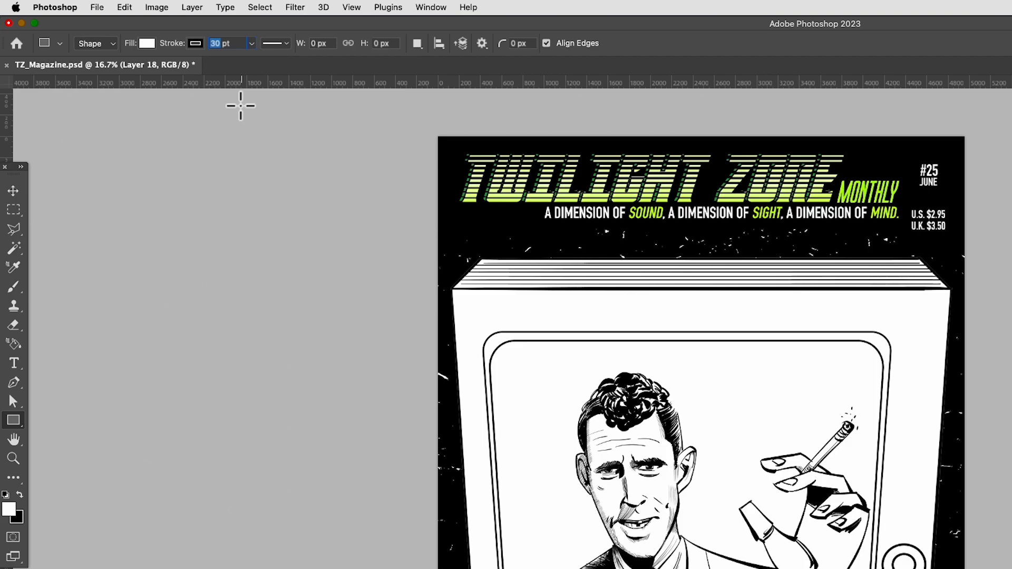
{"action": "key", "text": "Return"}
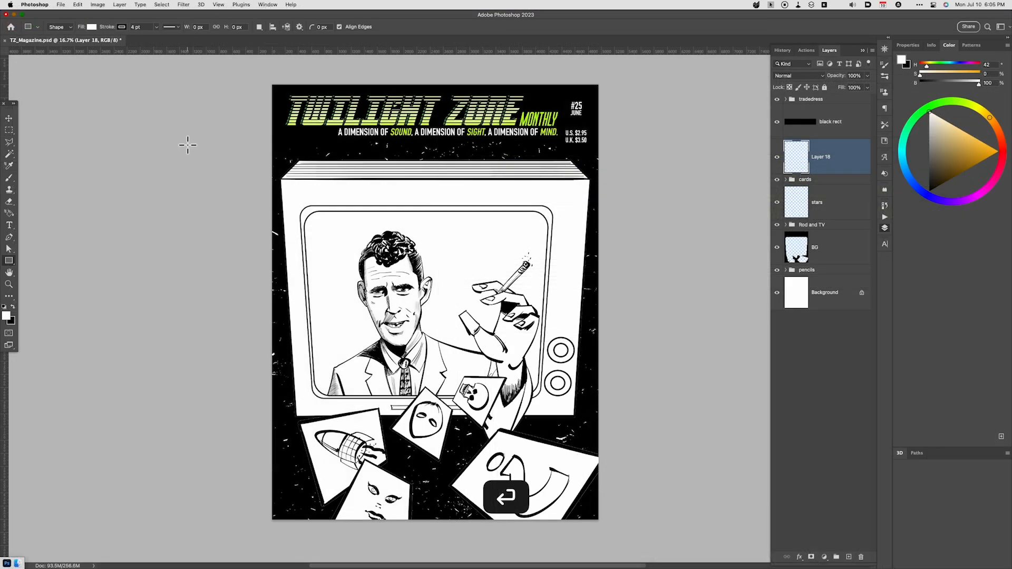
- Draw a rectangle about 362 by 839 px over the TV screen, and resize it to about 934 by 1139 px with 148 px rounded corners
{"action": "mouse_move", "coordinate": [460, 198]}
{"action": "left_mouse_down"}
{"action": "mouse_move", "coordinate": [496, 253]}
{"action": "mouse_move", "coordinate": [484, 253]}
{"action": "left_mouse_up"}
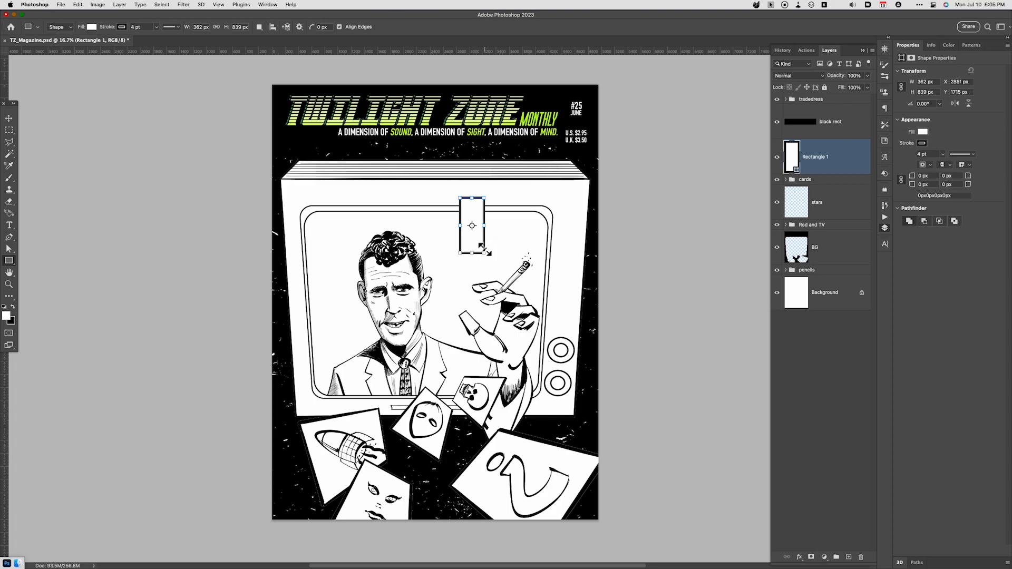
{"action": "key", "text": "v"}
{"action": "left_click_drag", "start_coordinate": [483, 257], "coordinate": [488, 258]}
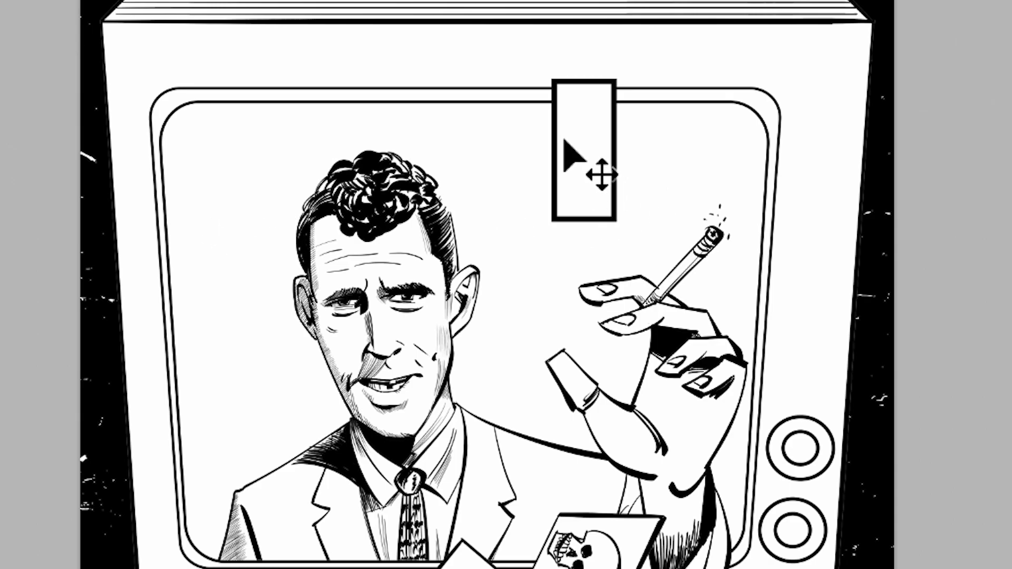
{"action": "key", "text": "ctrl+t"}
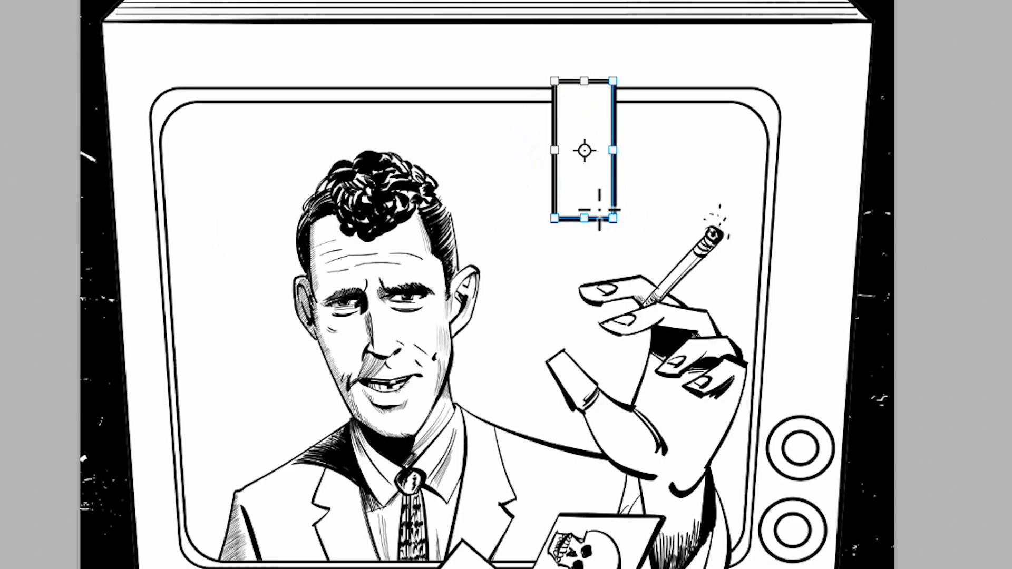
{"action": "left_click_drag", "start_coordinate": [611, 222], "coordinate": [683, 244]}
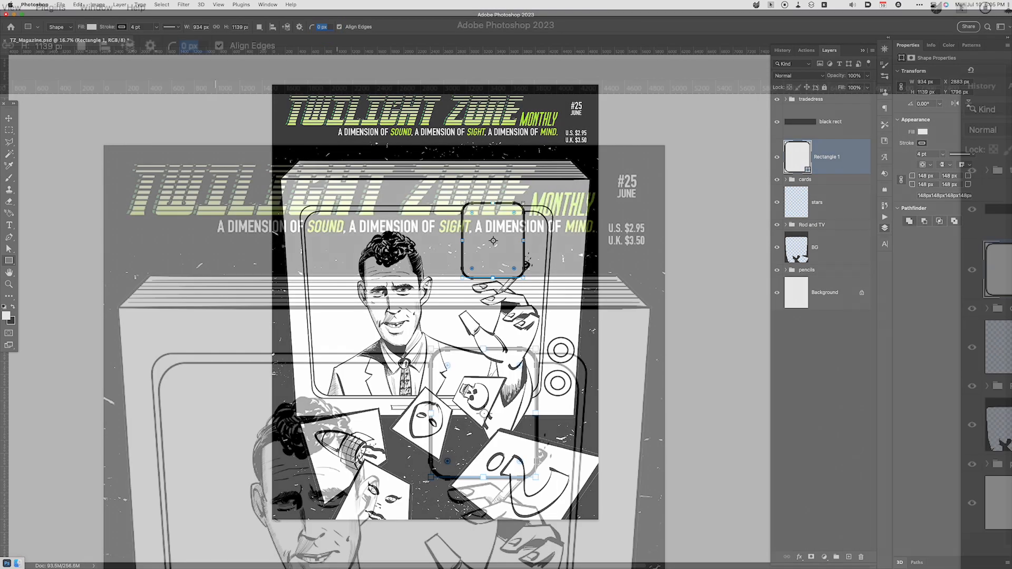
- Narrow the rounded rectangle to about 378 px wide, keeping its height of 1139 px
{"action": "left_click", "coordinate": [299, 27]}
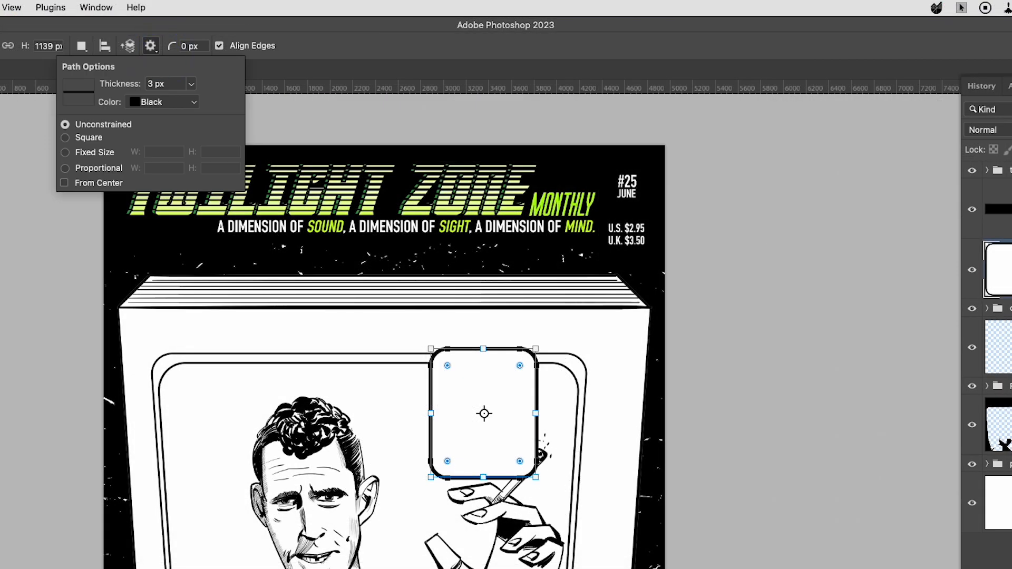
{"action": "left_click", "coordinate": [309, 46]}
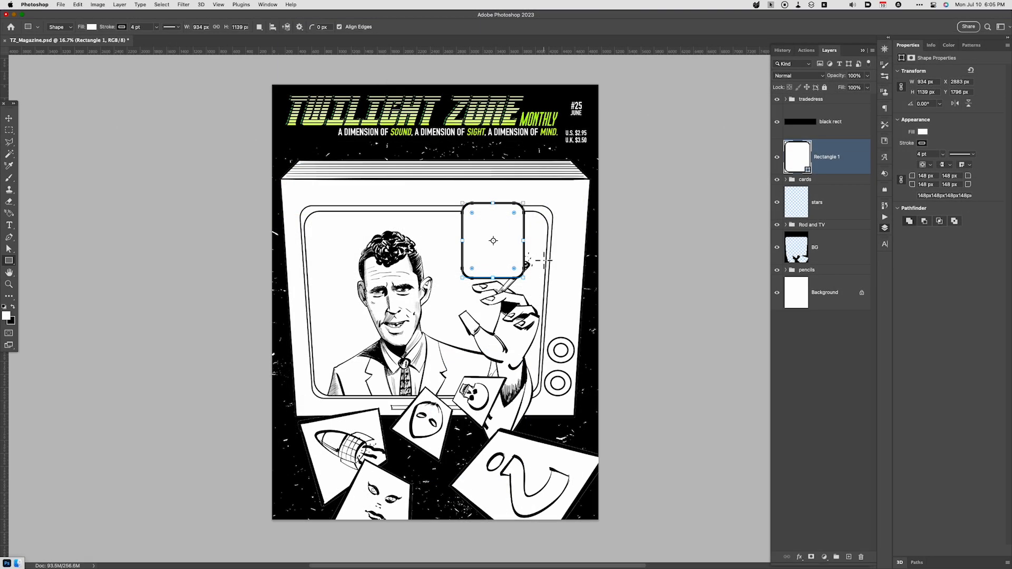
{"action": "left_click_drag", "start_coordinate": [524, 243], "coordinate": [488, 242]}
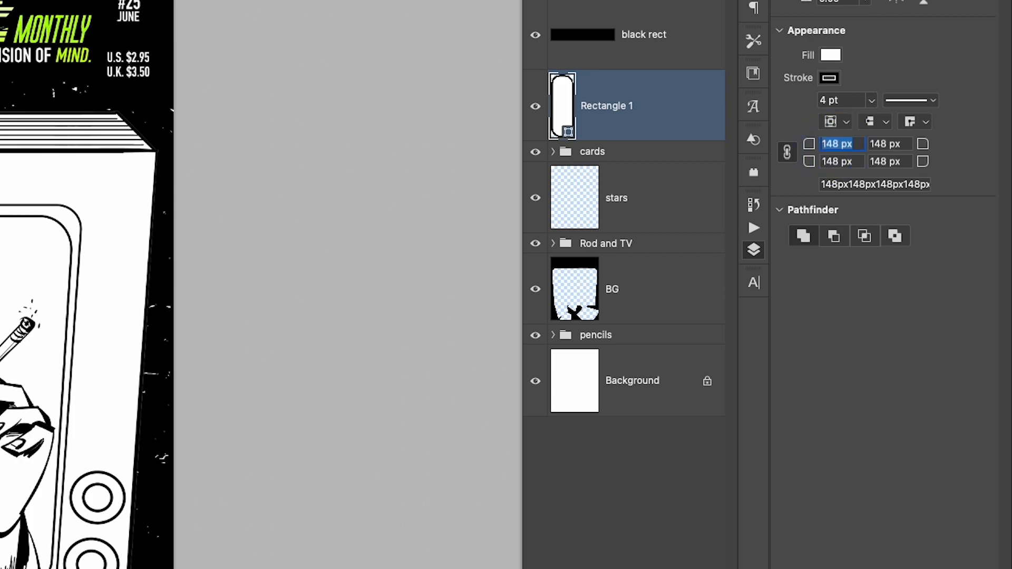
- Set all four corner radii of the rectangle to 30 px, and raise them to 60 px
{"action": "type", "text": "30"}
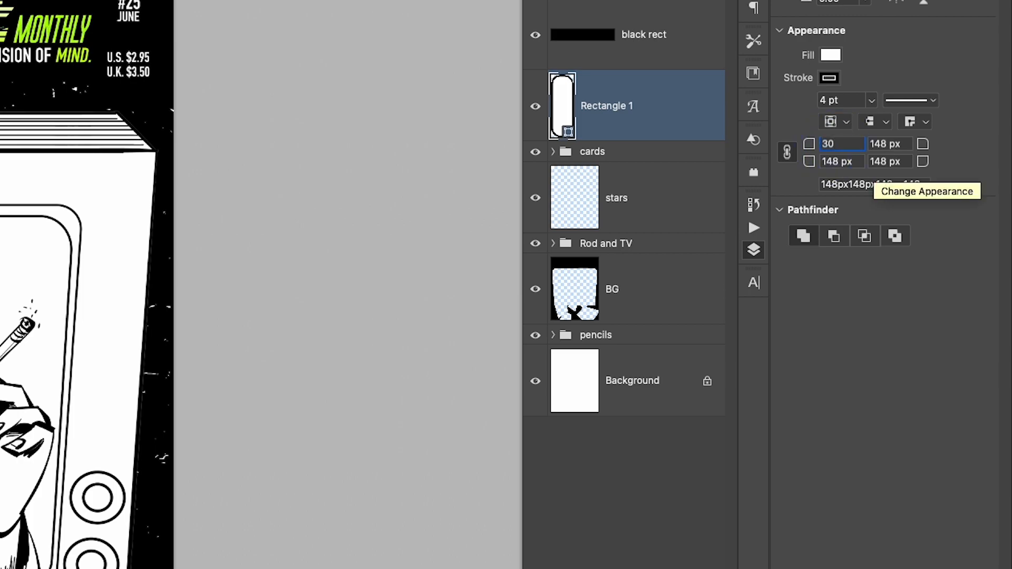
{"action": "key", "text": "Return"}
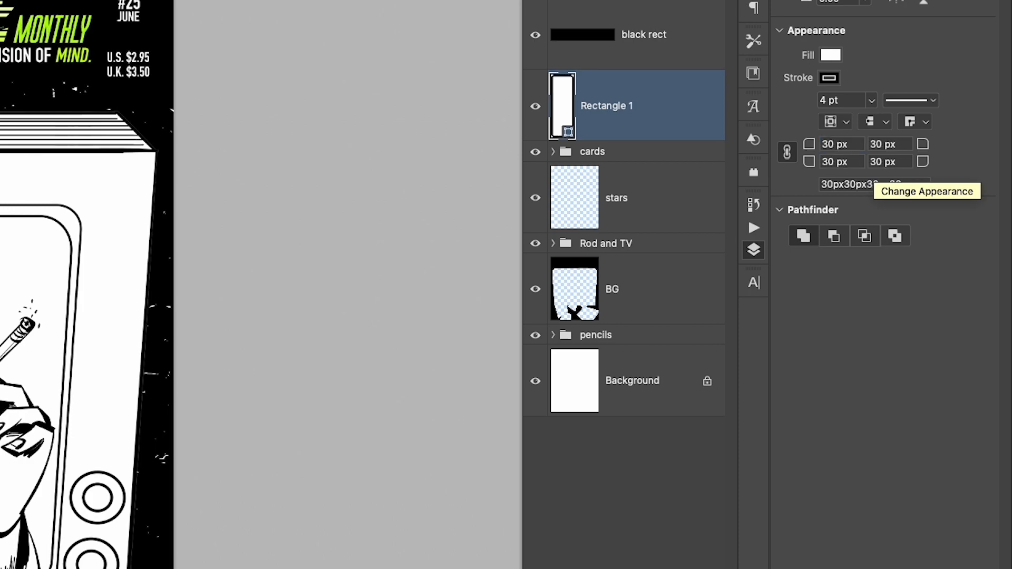
{"action": "left_click", "coordinate": [833, 146]}
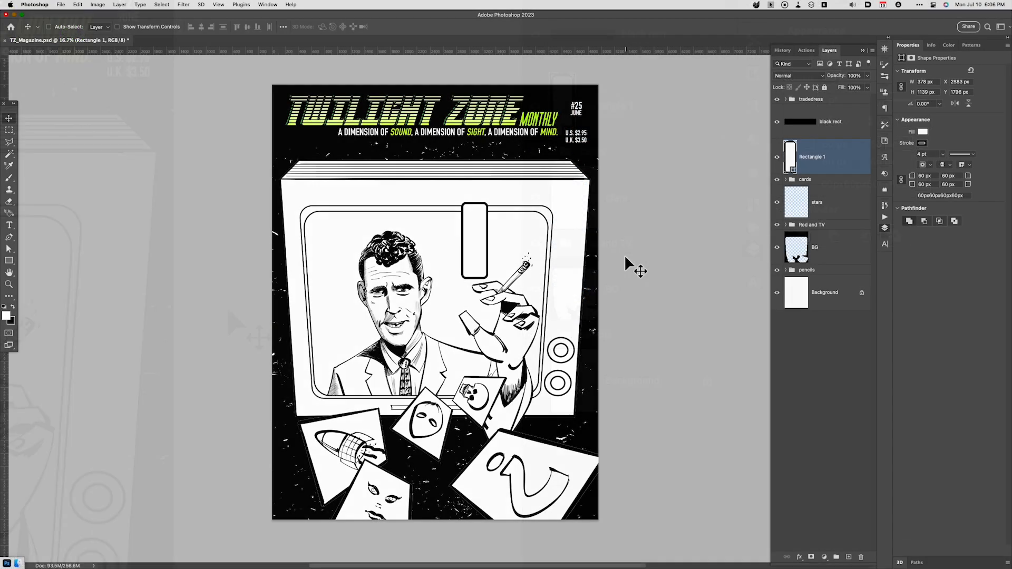
- Duplicate the rounded rectangle twice straight down to form an evenly spaced column of three, and merge the three shape layers
{"action": "key", "text": "super+j"}
{"action": "key", "text": "v"}
{"action": "left_click_drag", "start_coordinate": [498, 274], "coordinate": [494, 438]}
{"action": "key", "text": "super+j"}
{"action": "left_click", "coordinate": [822, 234], "text": "shift"}
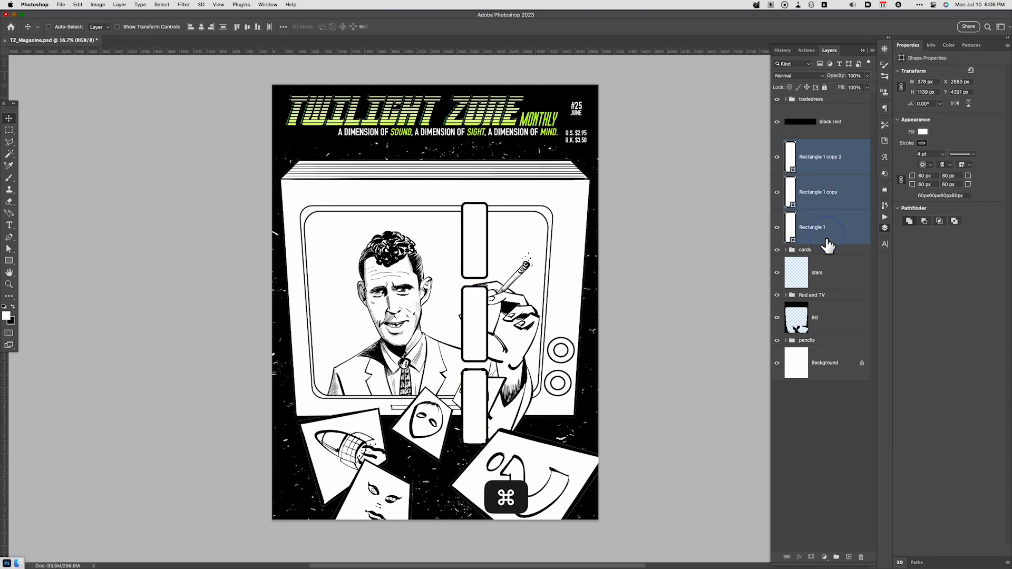
{"action": "key", "text": "super+e"}
- Place a duplicate rounded rectangle directly above the column with the same gap, and merge it with the column layer
{"action": "key", "text": "super+j"}
{"action": "key", "text": "v"}
{"action": "left_click_drag", "start_coordinate": [504, 363], "coordinate": [509, 202]}
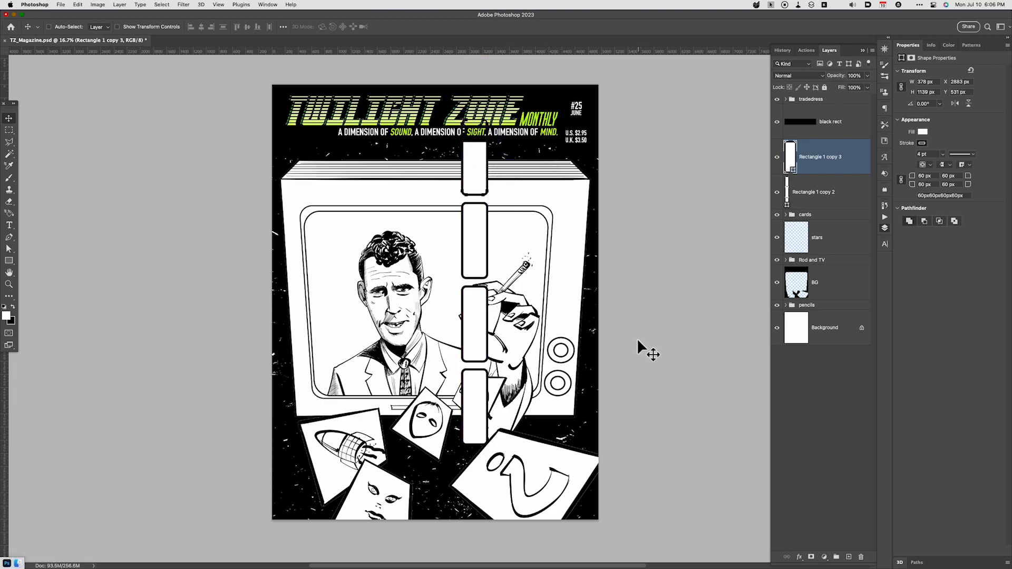
{"action": "left_click", "coordinate": [830, 200], "text": "shift"}
{"action": "key", "text": "super+e"}
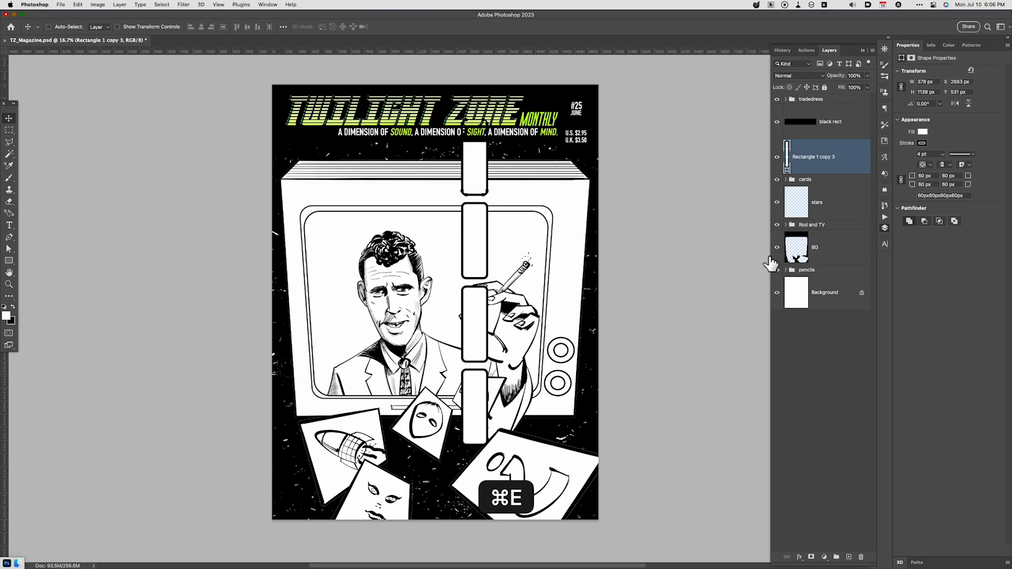
- Add a duplicate rounded rectangle at the foot of the column, running past the page's lower edge, and merge it with the column
{"action": "key", "text": "super+minus"}
{"action": "key", "text": "super+j"}
{"action": "key", "text": "v"}
{"action": "left_click_drag", "start_coordinate": [515, 279], "coordinate": [484, 497]}
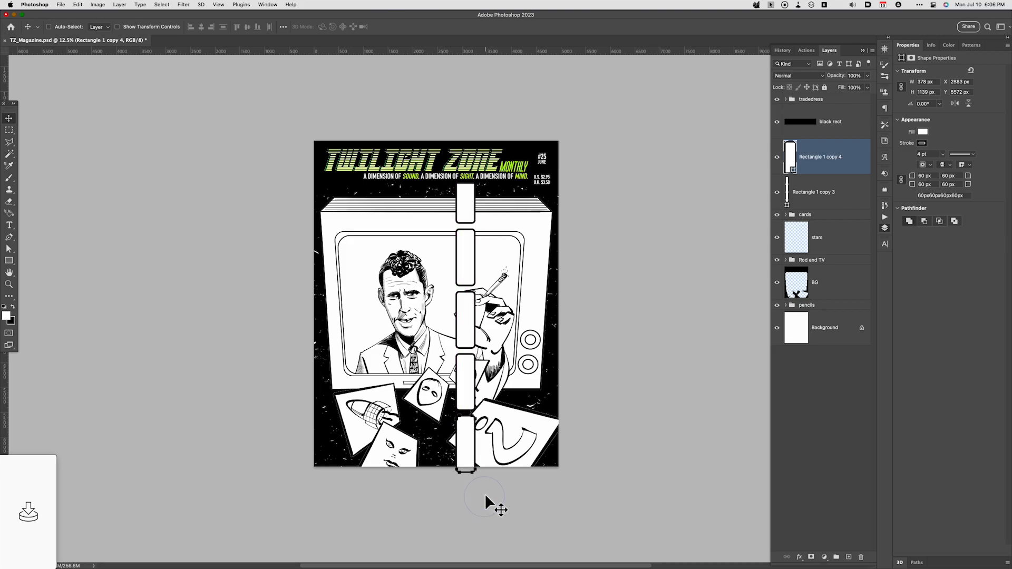
{"action": "left_click", "coordinate": [829, 197], "text": "shift"}
{"action": "key", "text": "super+e"}
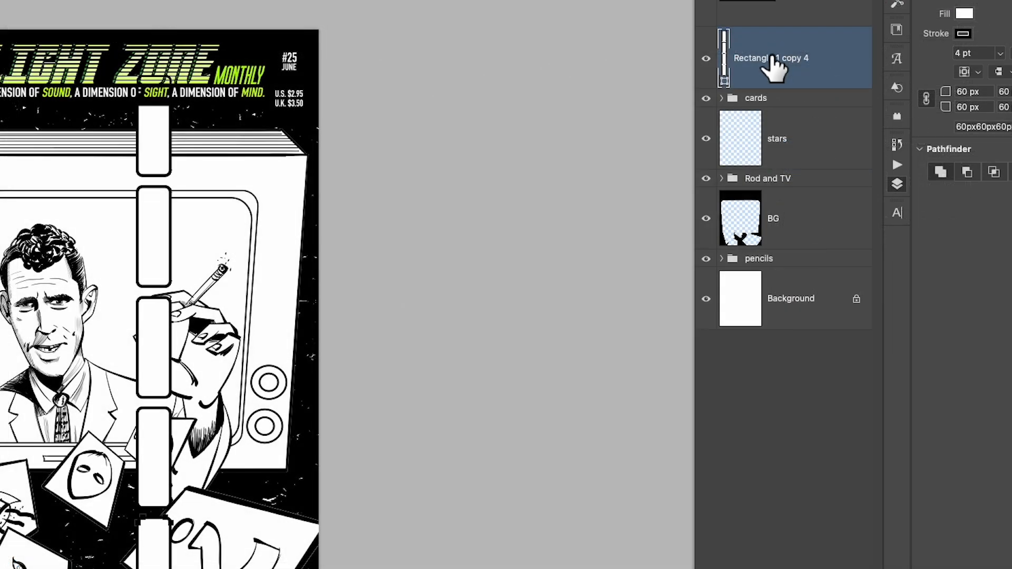
- Rasterize the merged column layer and place a duplicate of it just to its right, shifted vertically by about half a brick
{"action": "right_click", "coordinate": [818, 163]}
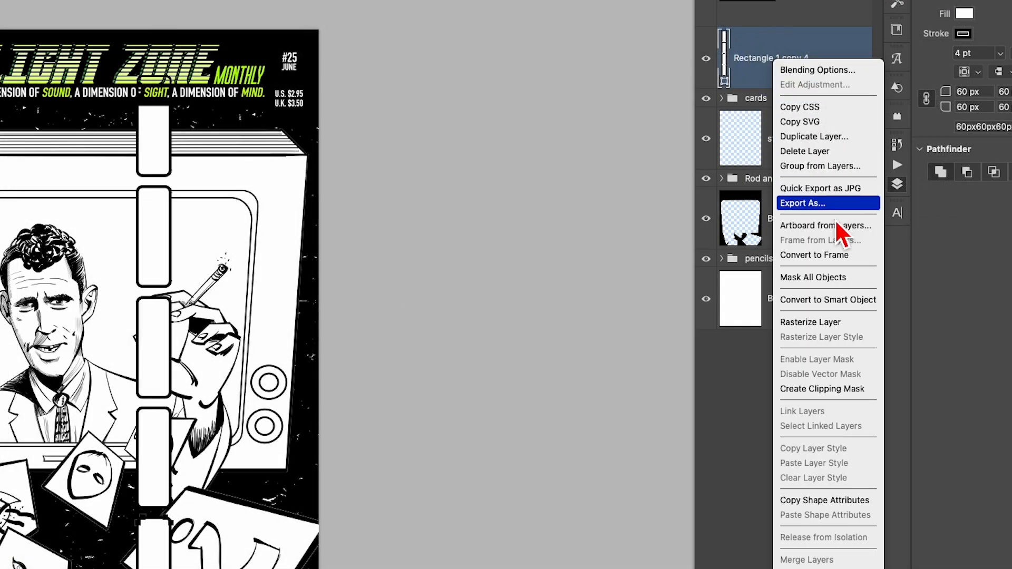
{"action": "left_click", "coordinate": [830, 326]}
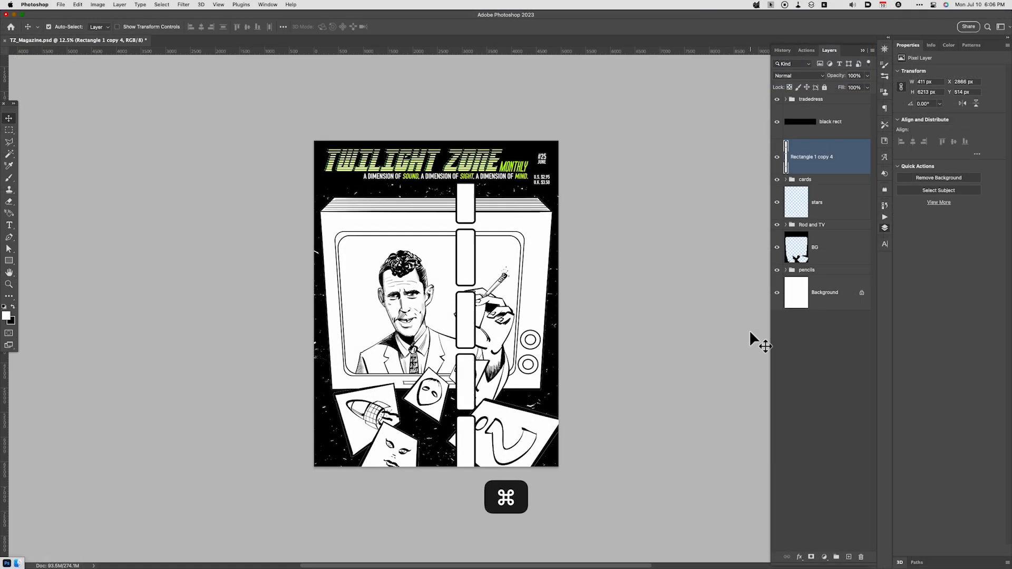
{"action": "key", "text": "super+j"}
{"action": "key", "text": "v"}
{"action": "mouse_move", "coordinate": [486, 405]}
{"action": "left_mouse_down"}
{"action": "mouse_move", "coordinate": [513, 402]}
{"action": "mouse_move", "coordinate": [501, 400]}
{"action": "mouse_move", "coordinate": [492, 420]}
{"action": "left_mouse_up"}
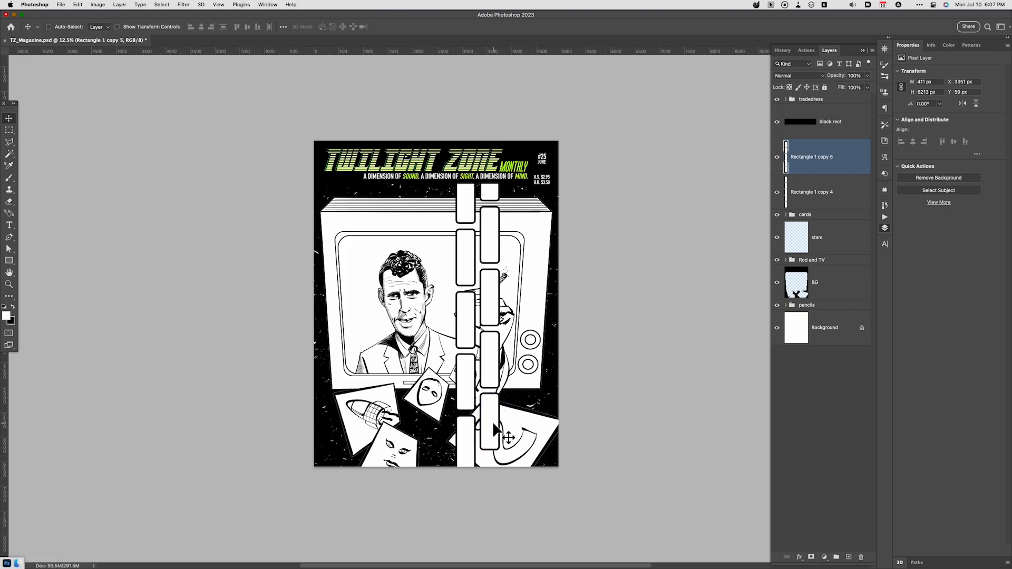
- Duplicate the first brick column as a third column right of the offset one, level with the first
{"action": "left_click", "coordinate": [820, 199]}
{"action": "key", "text": "v"}
{"action": "left_click_drag", "start_coordinate": [542, 398], "coordinate": [566, 395]}
{"action": "key", "text": "super"}
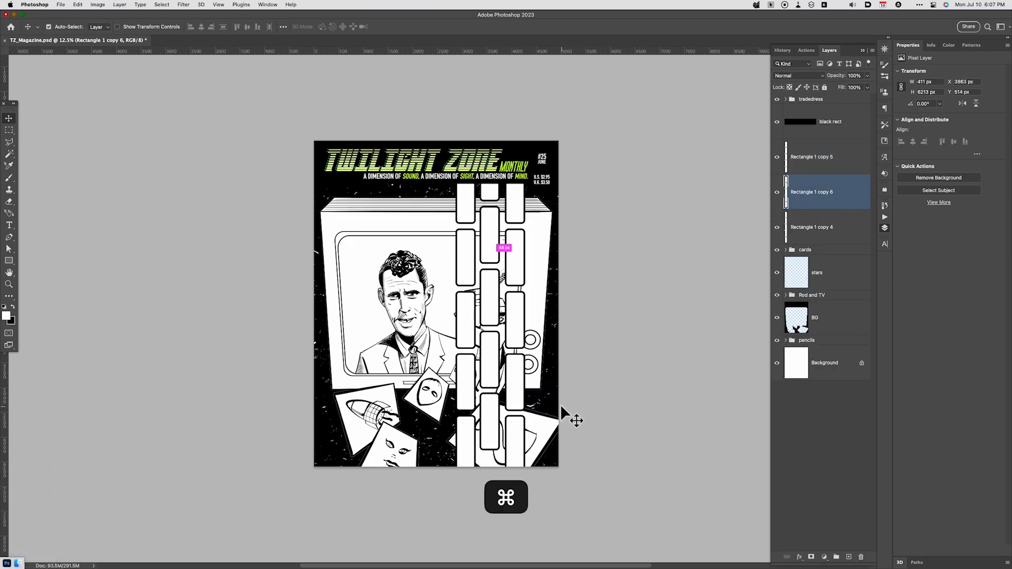
- Duplicate the offset second column as a fourth column at the same height, and merge all four column layers into one
{"action": "left_click", "coordinate": [820, 166]}
{"action": "key", "text": "super+j"}
{"action": "left_click_drag", "start_coordinate": [530, 364], "coordinate": [579, 368]}
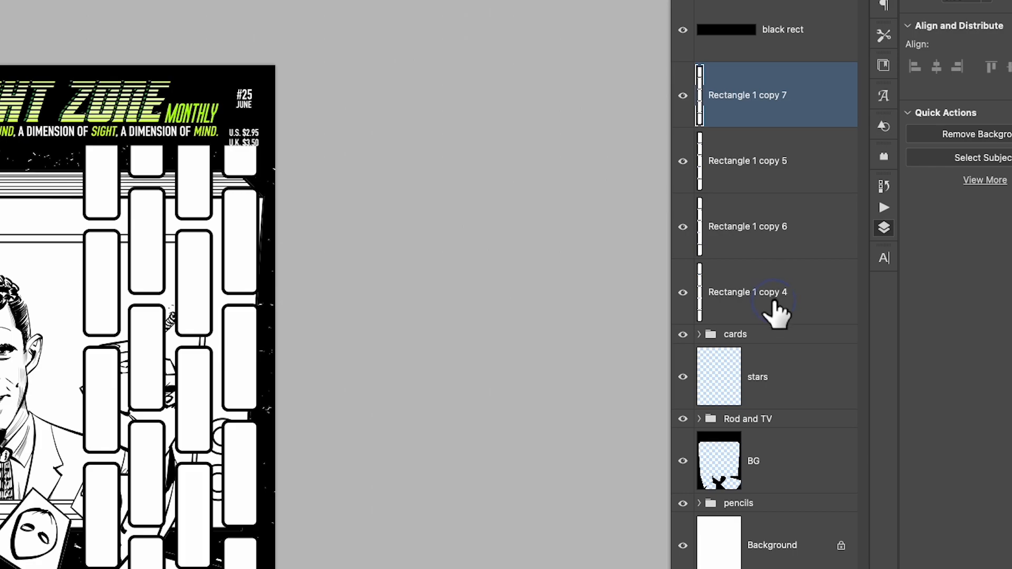
{"action": "left_click", "coordinate": [818, 269], "text": "shift"}
{"action": "key", "text": "super+e"}
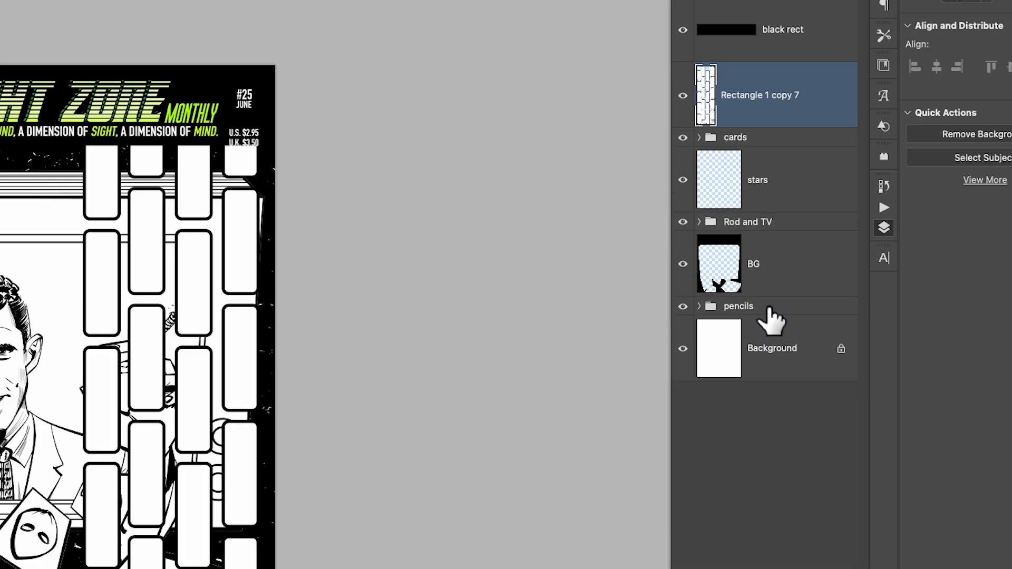
- Scale the merged four-column brick pattern down to about half size with Free Transform and move it left over the TV screen
{"action": "key", "text": "super+t"}
{"action": "right_click", "coordinate": [163, 371]}
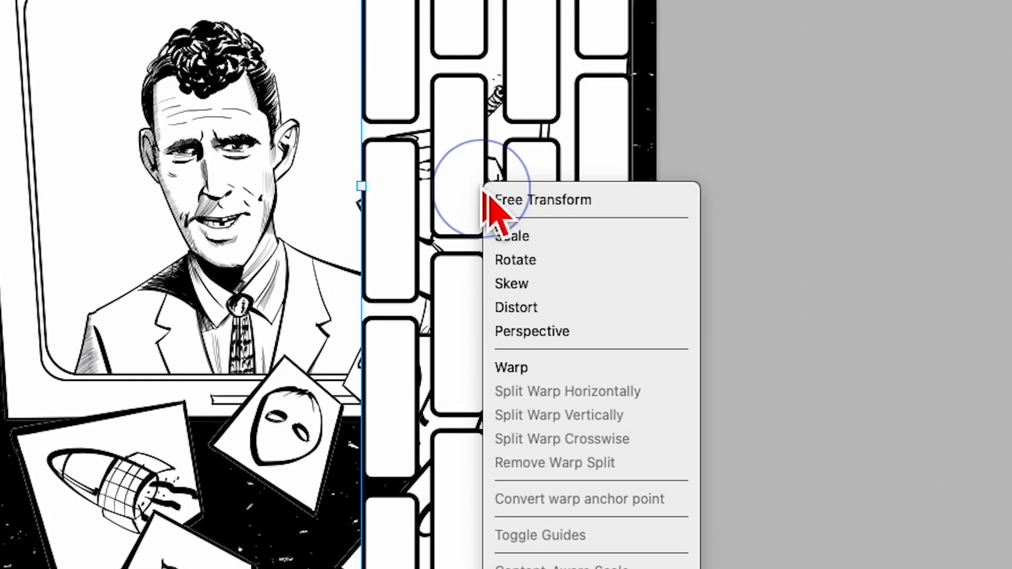
{"action": "left_click", "coordinate": [438, 134]}
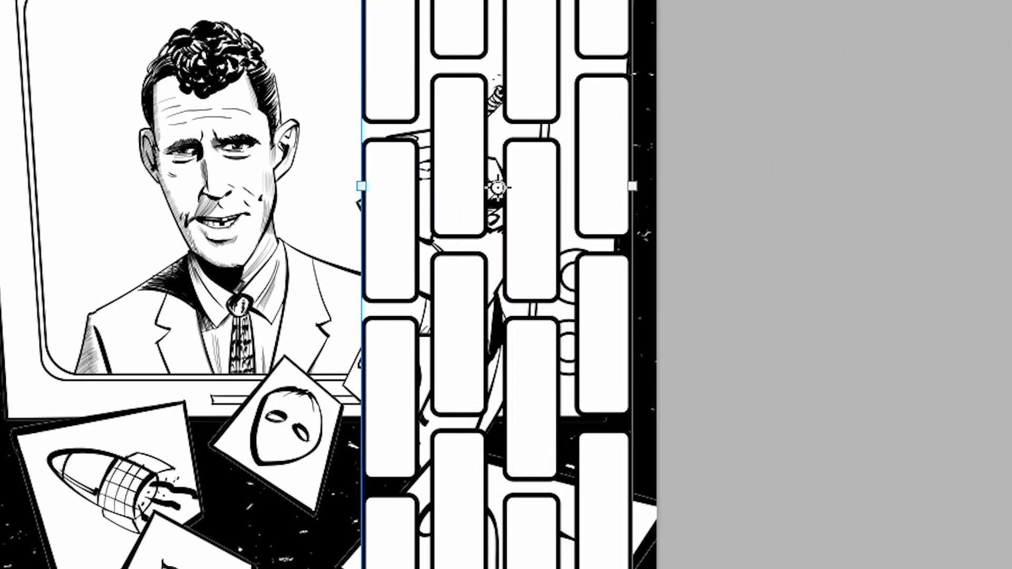
{"action": "key", "text": "Return"}
{"action": "key", "text": "super+t"}
{"action": "left_click_drag", "start_coordinate": [632, 568], "coordinate": [506, 455]}
{"action": "left_click_drag", "start_coordinate": [479, 303], "coordinate": [388, 293]}
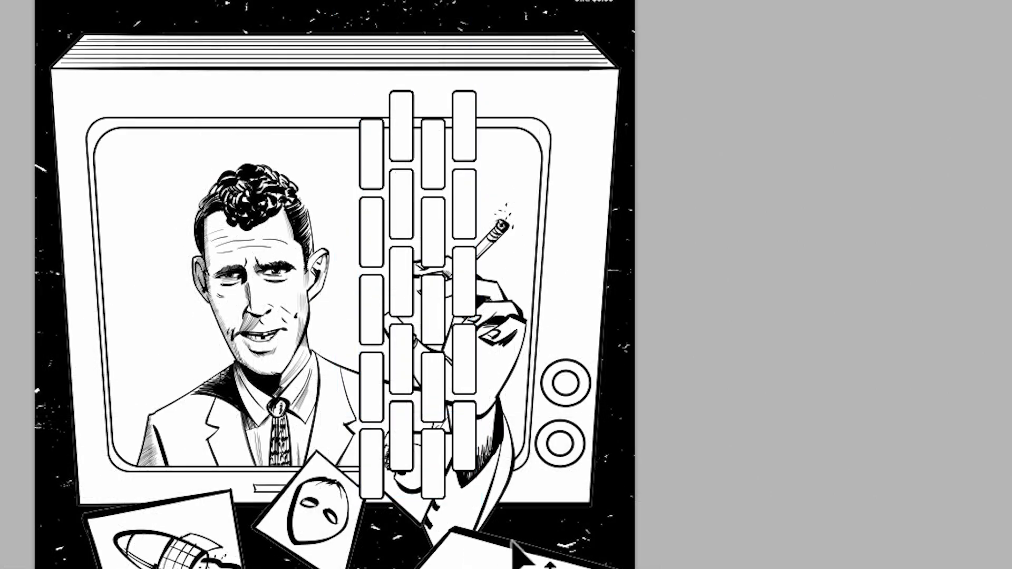
- Extend the brick pattern downward and upward with duplicates, and scale the resulting long strip down to a much narrower size
{"action": "left_click_drag", "start_coordinate": [463, 232], "coordinate": [494, 560]}
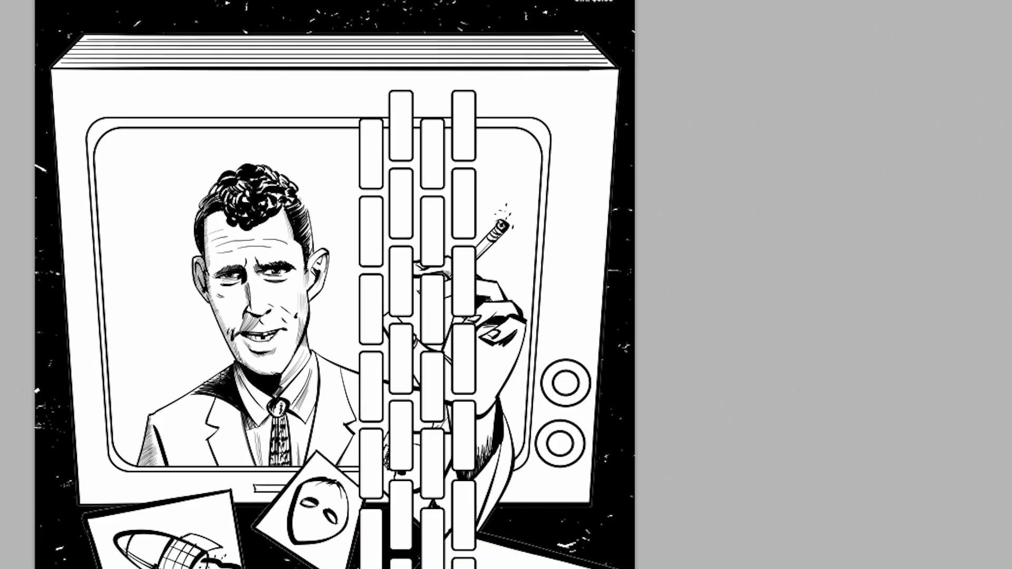
{"action": "left_click", "coordinate": [480, 474]}
{"action": "left_click_drag", "start_coordinate": [480, 475], "coordinate": [500, 146]}
{"action": "key", "text": "ctrl+t"}
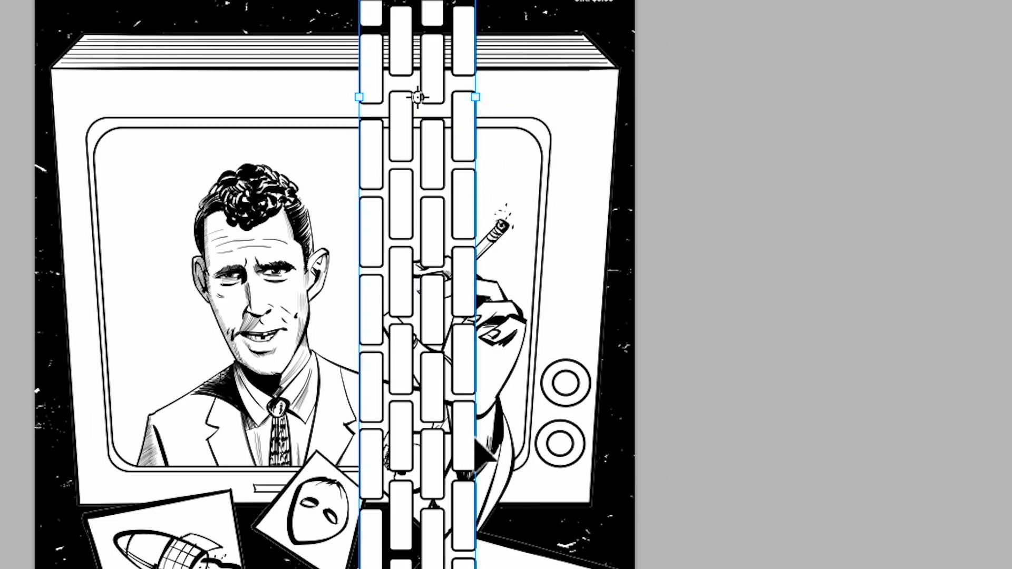
{"action": "left_click_drag", "start_coordinate": [360, 568], "coordinate": [357, 411]}
- Distort the brick strip in perspective so its right side becomes taller and the strip tapers toward its lower end
{"action": "right_click", "coordinate": [357, 410]}
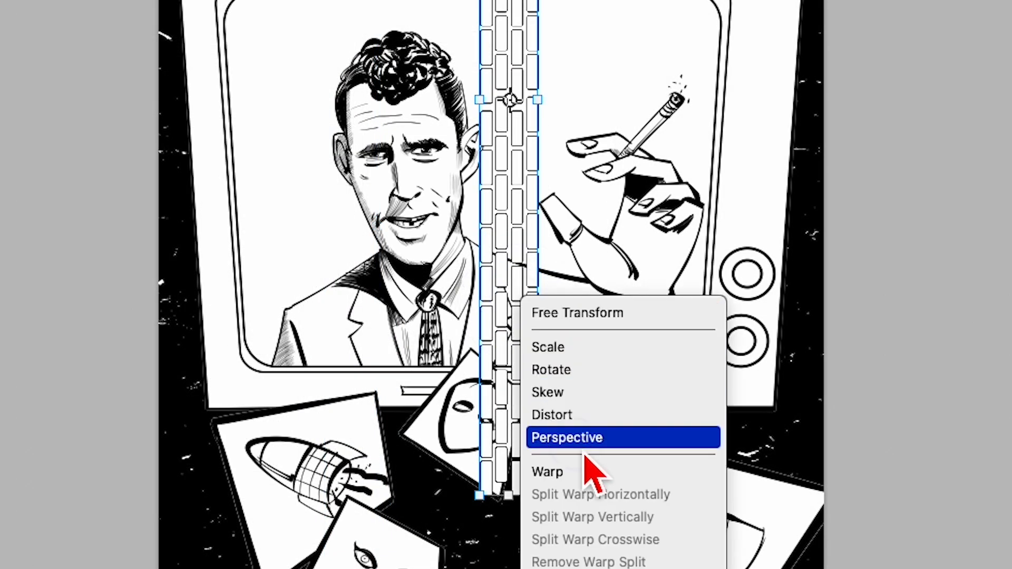
{"action": "left_click", "coordinate": [585, 445]}
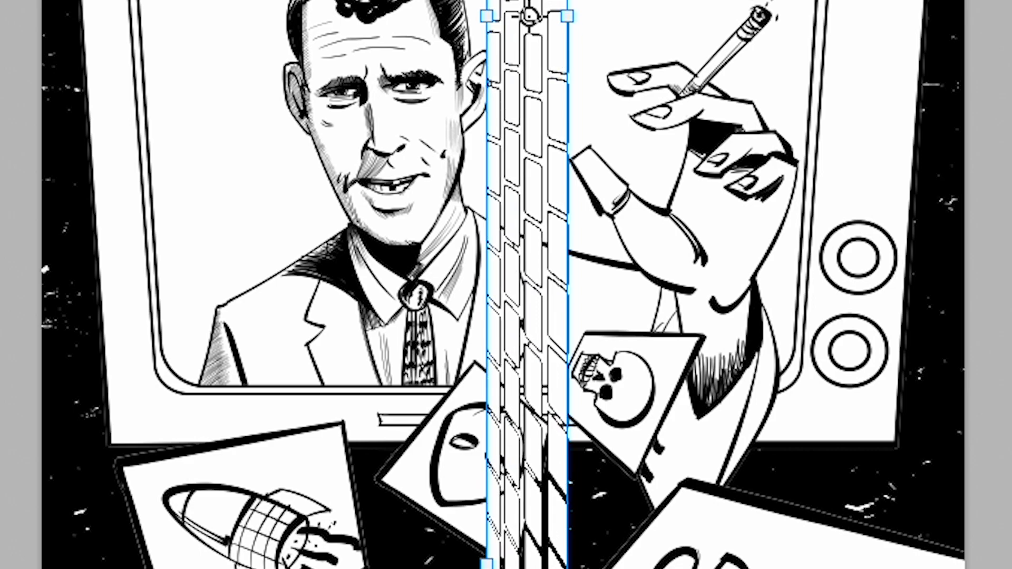
{"action": "right_click", "coordinate": [550, 314]}
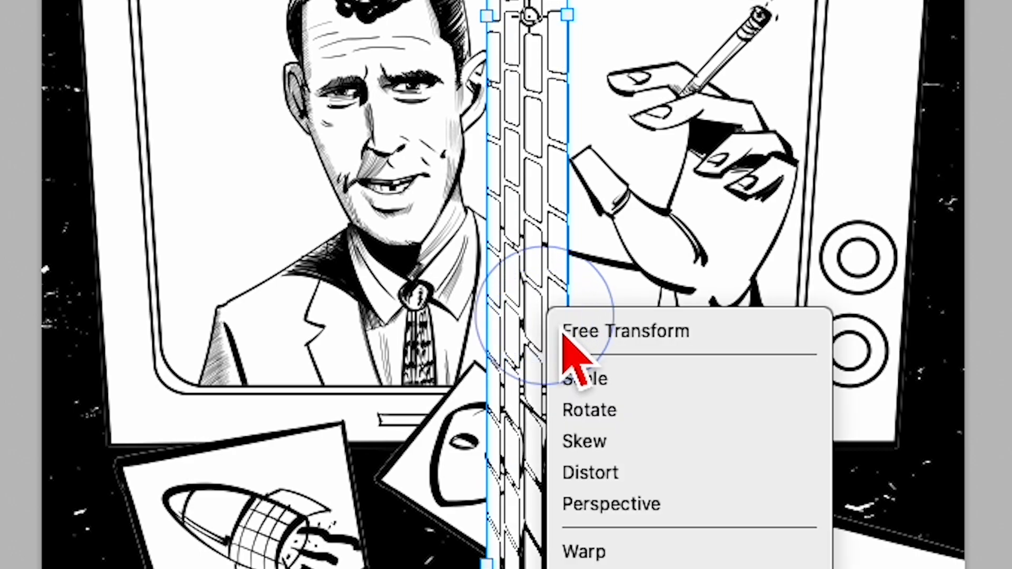
{"action": "left_click", "coordinate": [615, 389]}
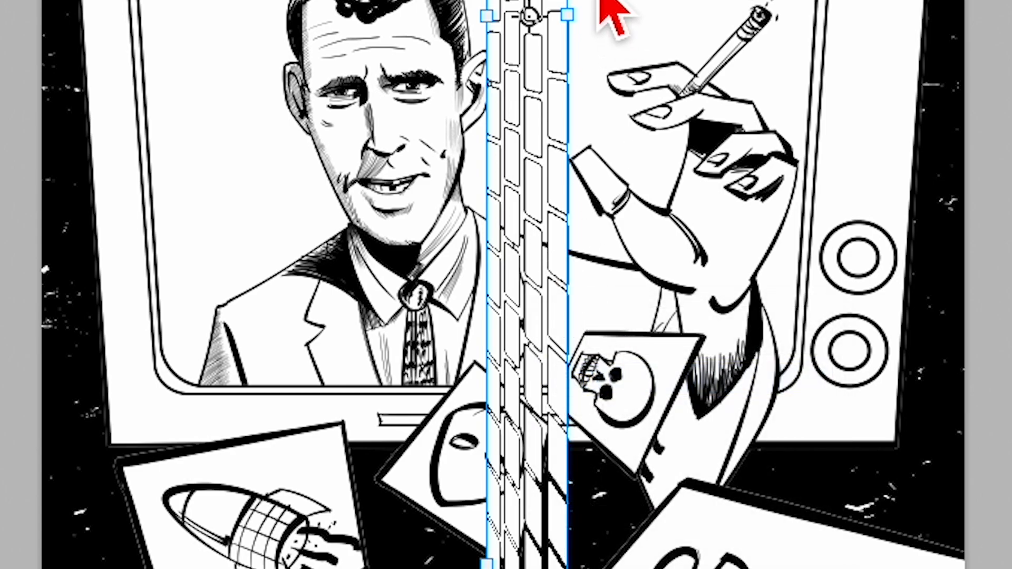
{"action": "left_click_drag", "start_coordinate": [572, 13], "coordinate": [948, 152]}
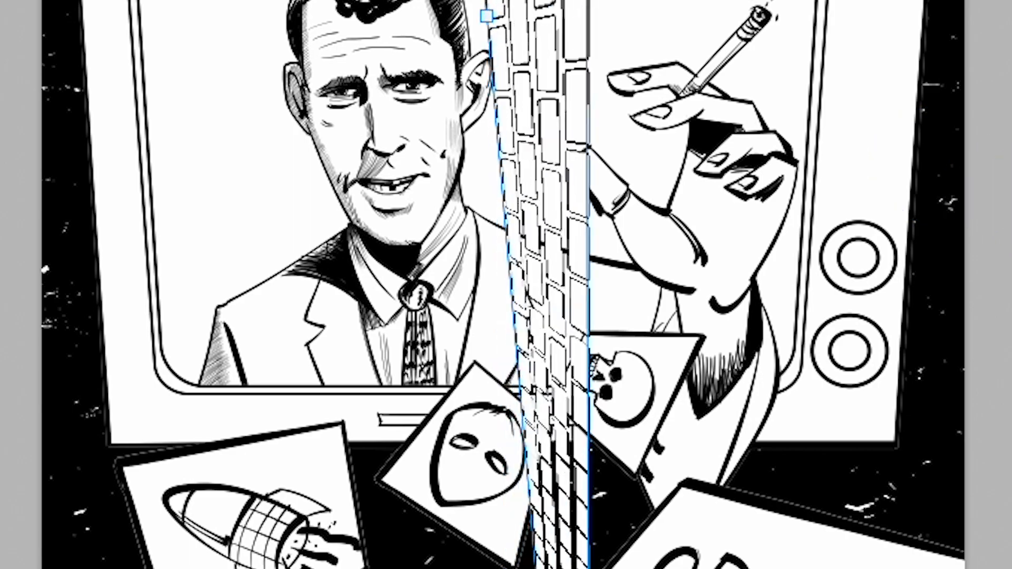
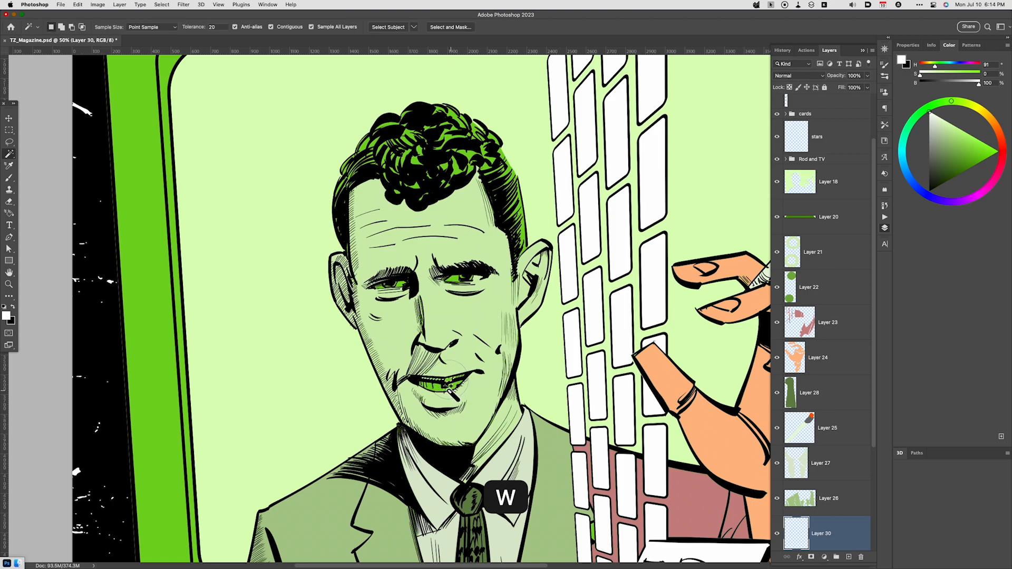
- Fill the man's teeth with white on Layer 30 and clear the selection
{"action": "left_click", "coordinate": [445, 380]}
{"action": "key", "text": "alt+BackSpace"}
{"action": "key", "text": "super+d"}
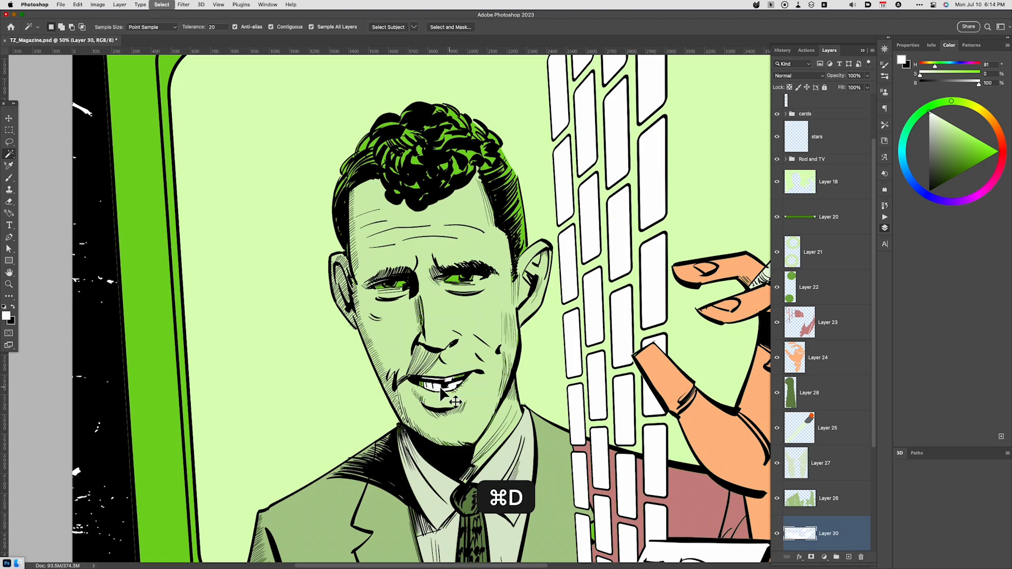
- Brush white into the whites of both of the man's eyes on Layer 30
{"action": "key", "text": "b"}
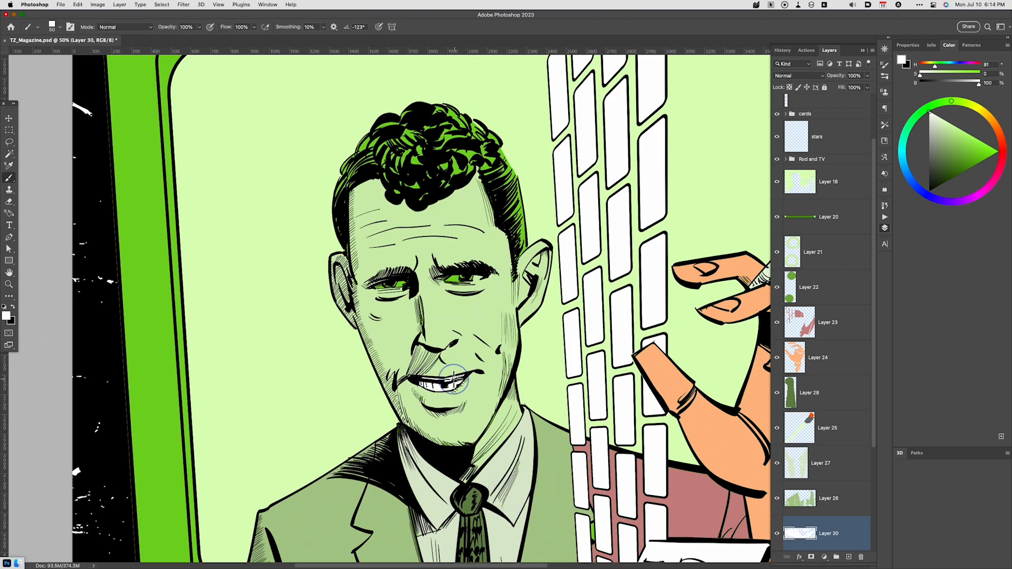
{"action": "left_click_drag", "start_coordinate": [453, 379], "coordinate": [476, 374]}
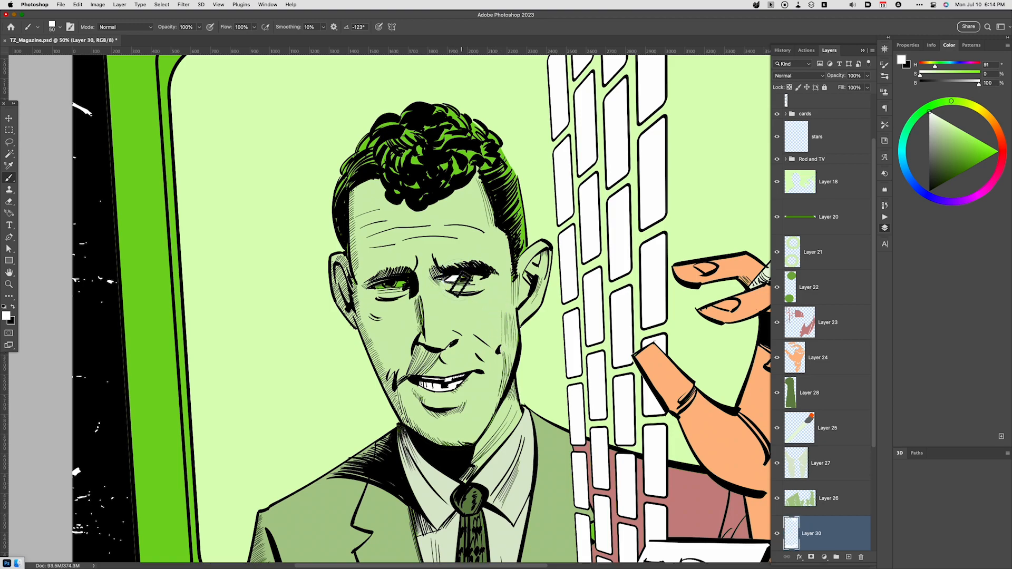
{"action": "key", "text": "super+z"}
{"action": "left_click_drag", "start_coordinate": [474, 279], "coordinate": [486, 277]}
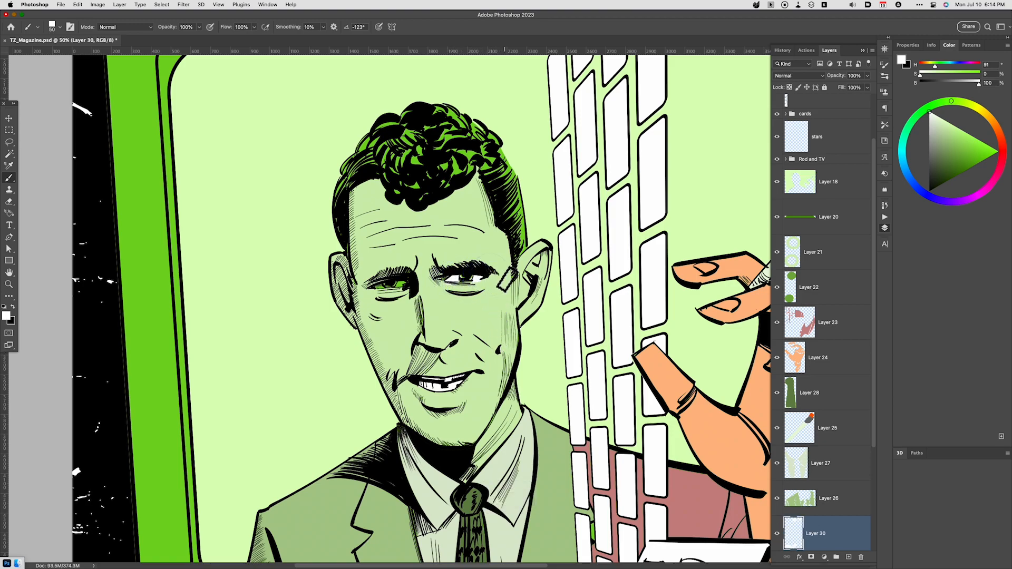
{"action": "left_click_drag", "start_coordinate": [401, 283], "coordinate": [378, 287]}
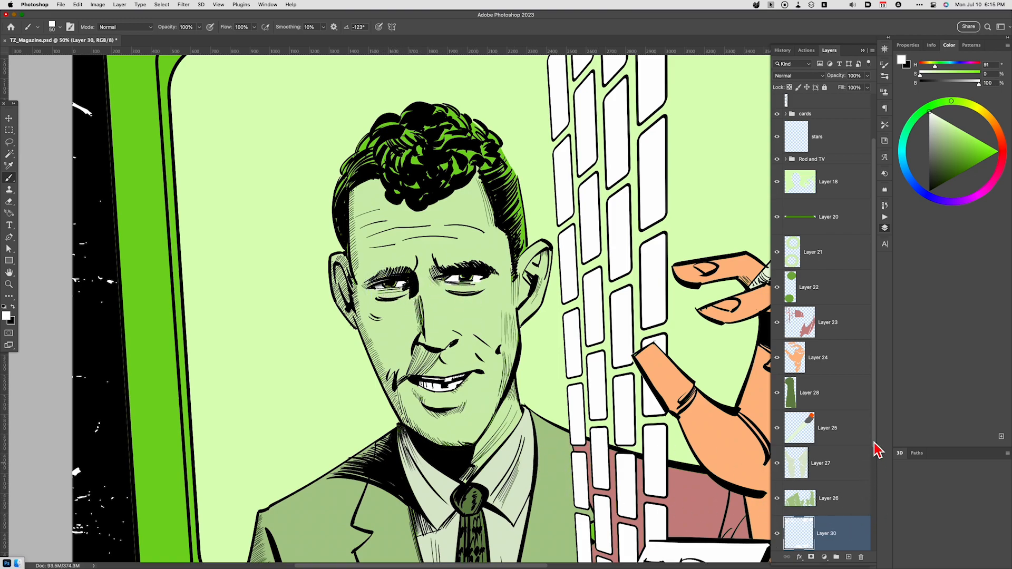
- Activate the face colour layer, Layer 29, and sample the face's light green for the brush
{"action": "left_click_drag", "start_coordinate": [878, 450], "coordinate": [877, 498]}
{"action": "left_click", "coordinate": [837, 507]}
{"action": "key", "text": "i"}
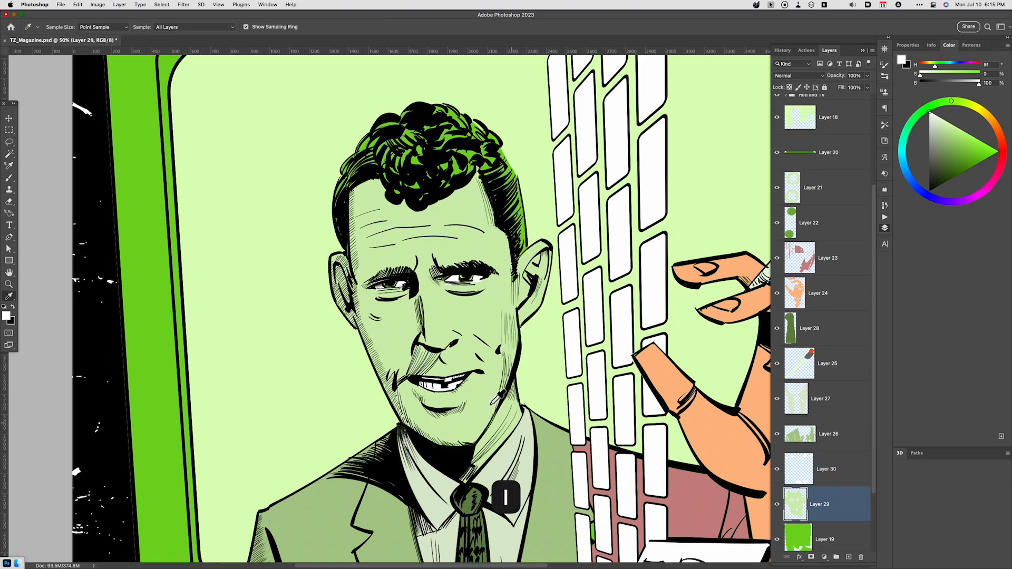
{"action": "left_click", "coordinate": [403, 330]}
{"action": "key", "text": "b"}
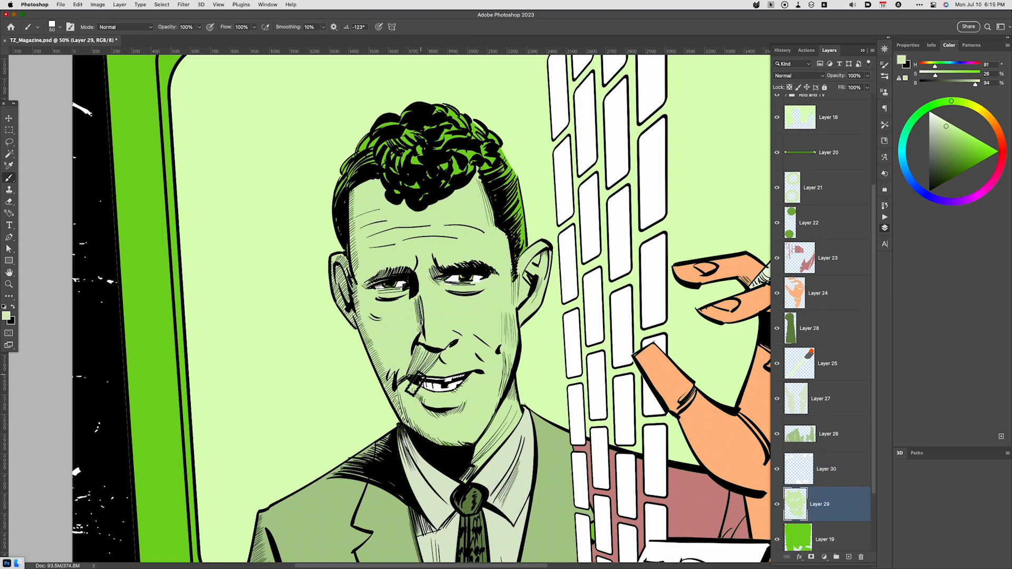
- Lasso the green irises of both eyes on Layer 19 and copy them to a new layer
{"action": "left_click", "coordinate": [831, 539]}
{"action": "key", "text": "l"}
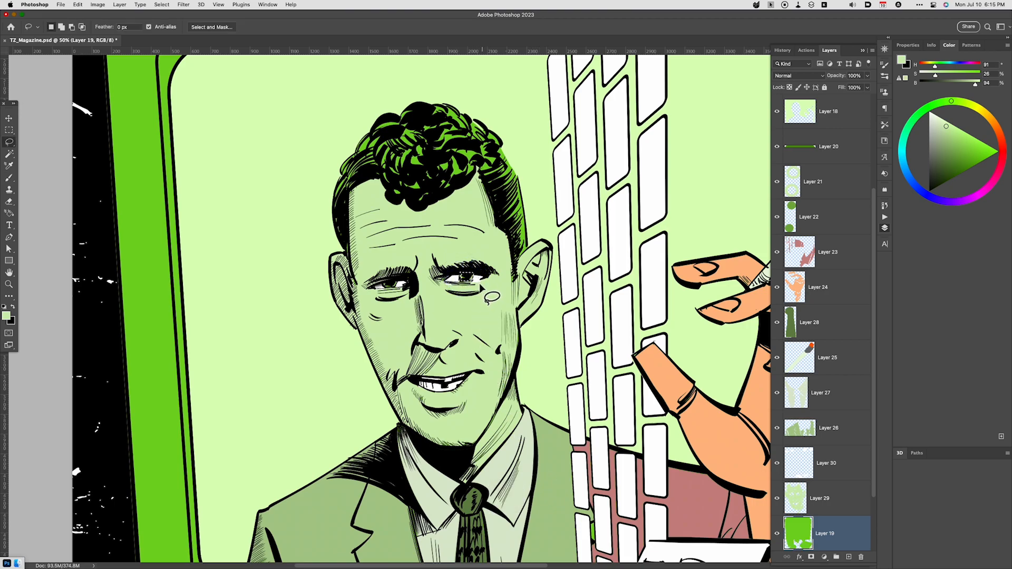
{"action": "key", "text": "shift"}
{"action": "left_click_drag", "start_coordinate": [390, 289], "coordinate": [383, 285]}
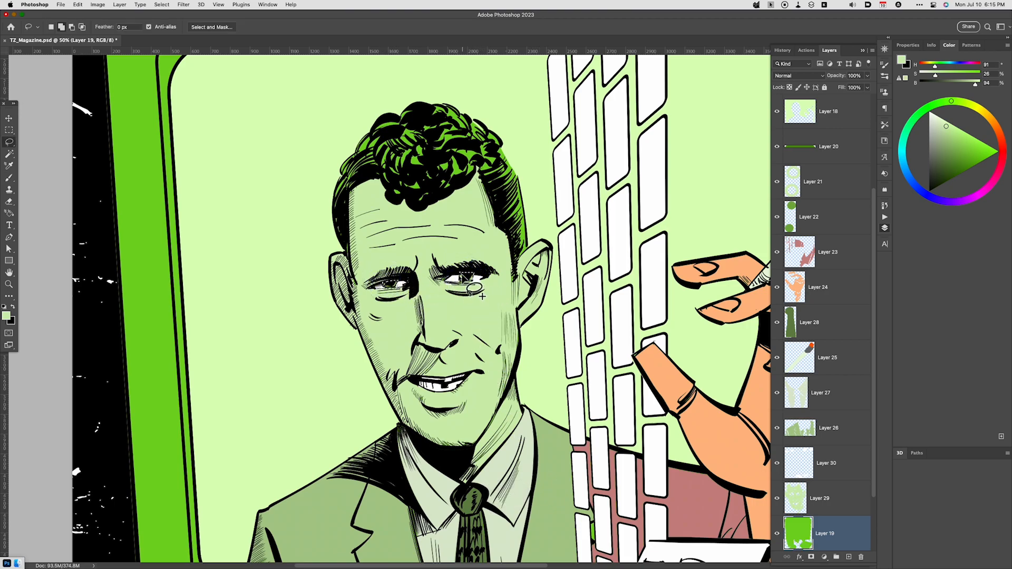
{"action": "key", "text": "super+j"}
- Darken the copied irises with Hue/Saturation, setting Lightness to -35
{"action": "key", "text": "super+u"}
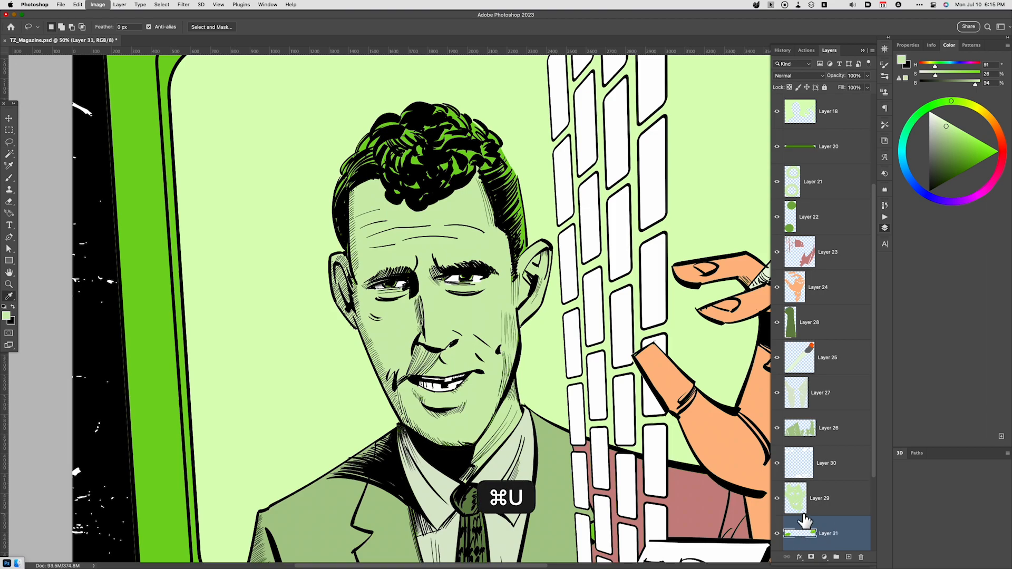
{"action": "left_click_drag", "start_coordinate": [807, 523], "coordinate": [795, 529]}
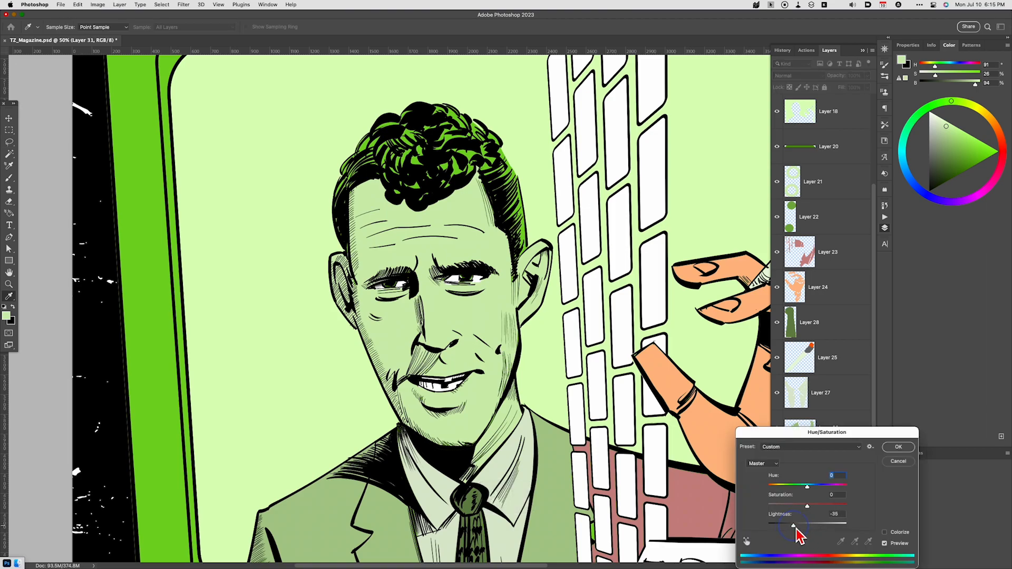
{"action": "left_click", "coordinate": [898, 447]}
- Lasso the man's hair on the green Layer 19 and copy it to a new layer
{"action": "key", "text": "super+minus"}
{"action": "key", "text": "super+minus"}
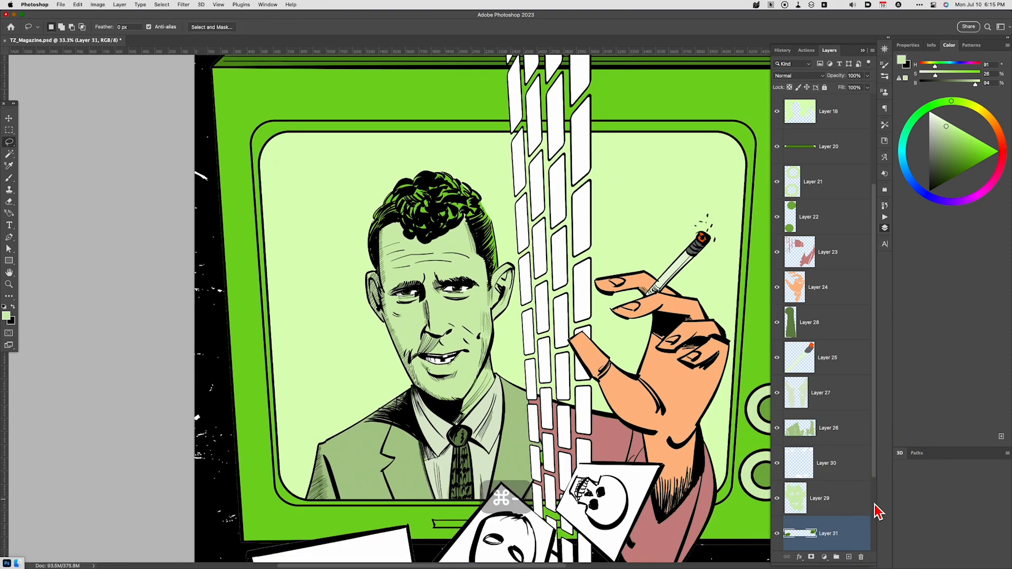
{"action": "scroll", "coordinate": [872, 510], "scroll_direction": "down", "scroll_amount": 3}
{"action": "left_click", "coordinate": [829, 460]}
{"action": "key", "text": "l"}
{"action": "mouse_move", "coordinate": [491, 191]}
{"action": "left_mouse_down"}
{"action": "mouse_move", "coordinate": [508, 274]}
{"action": "mouse_move", "coordinate": [501, 266]}
{"action": "left_mouse_up"}
{"action": "key", "text": "super+d"}
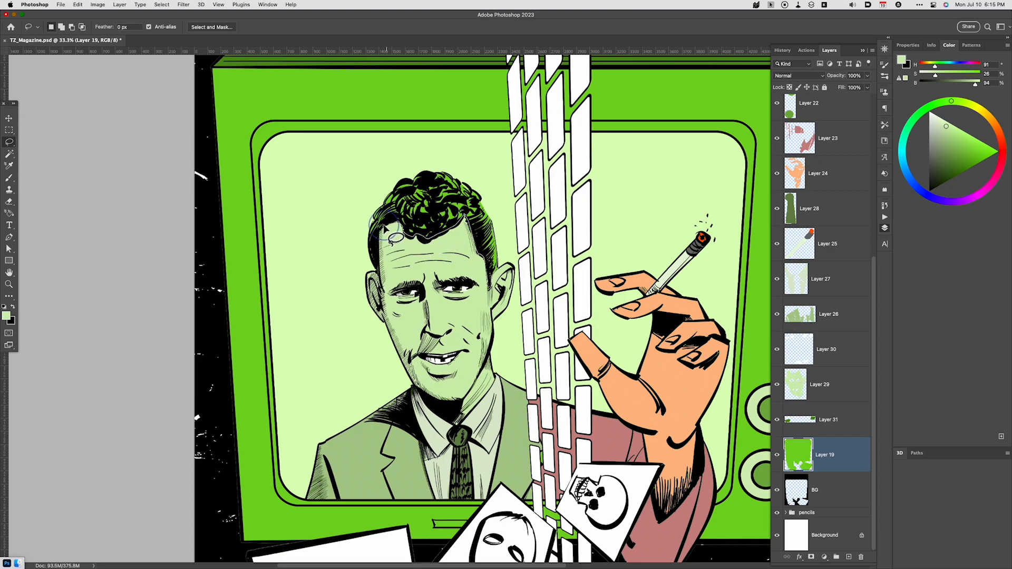
{"action": "mouse_move", "coordinate": [383, 225]}
{"action": "left_mouse_down"}
{"action": "mouse_move", "coordinate": [374, 263]}
{"action": "mouse_move", "coordinate": [369, 227]}
{"action": "mouse_move", "coordinate": [383, 196]}
{"action": "mouse_move", "coordinate": [406, 178]}
{"action": "mouse_move", "coordinate": [450, 172]}
{"action": "left_mouse_up"}
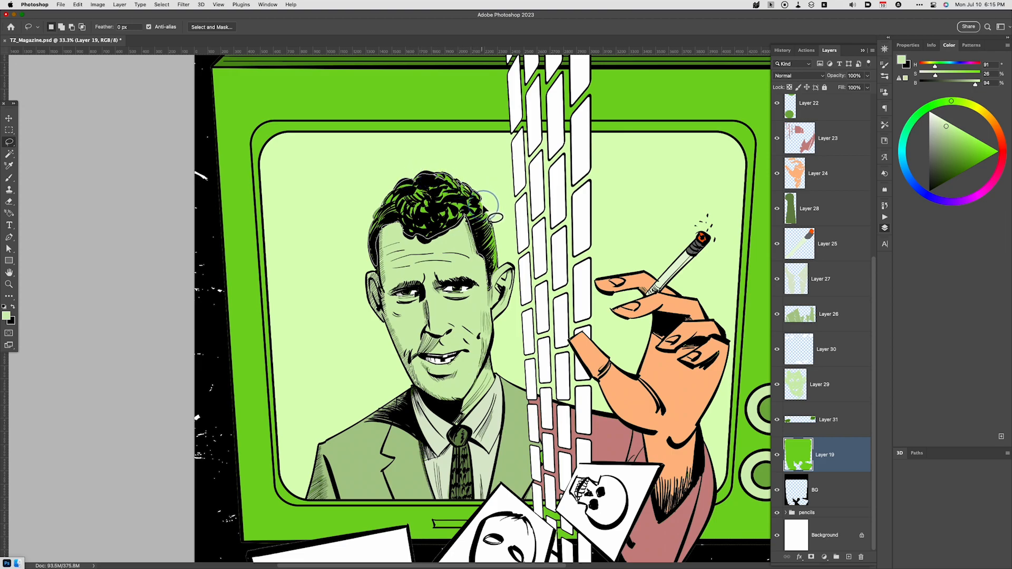
{"action": "left_click_drag", "start_coordinate": [486, 204], "coordinate": [511, 259]}
{"action": "key", "text": "super+j"}
- Mute and darken the copied hair with Hue/Saturation, using Saturation -60 and Lightness -31
{"action": "key", "text": "super+u"}
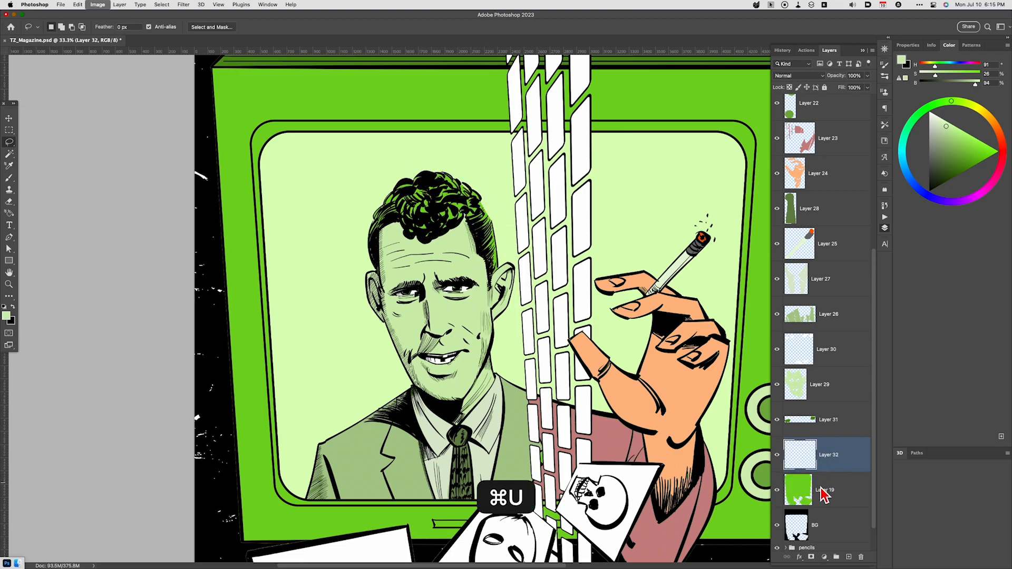
{"action": "left_click", "coordinate": [787, 506]}
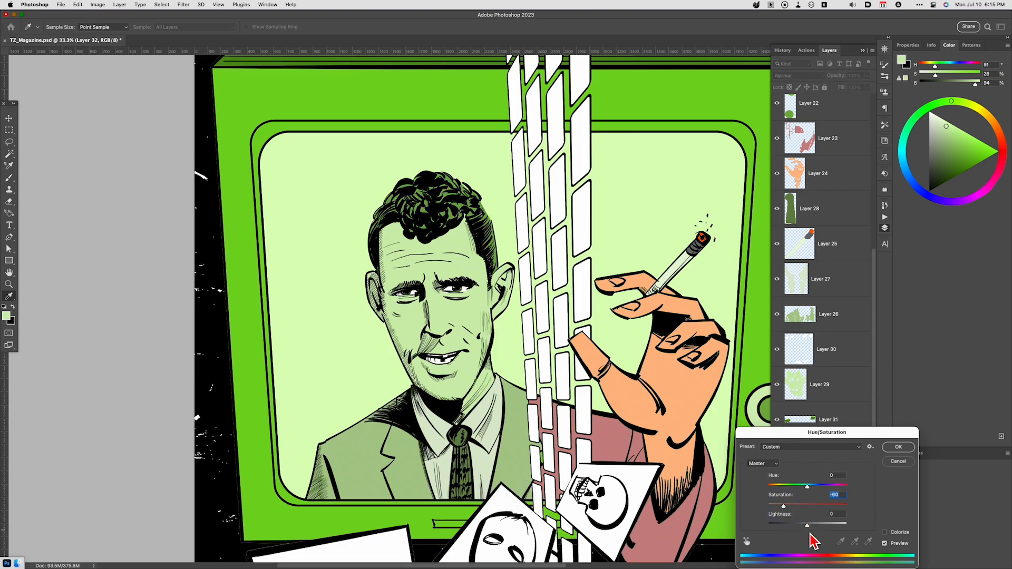
{"action": "left_click_drag", "start_coordinate": [801, 525], "coordinate": [798, 525]}
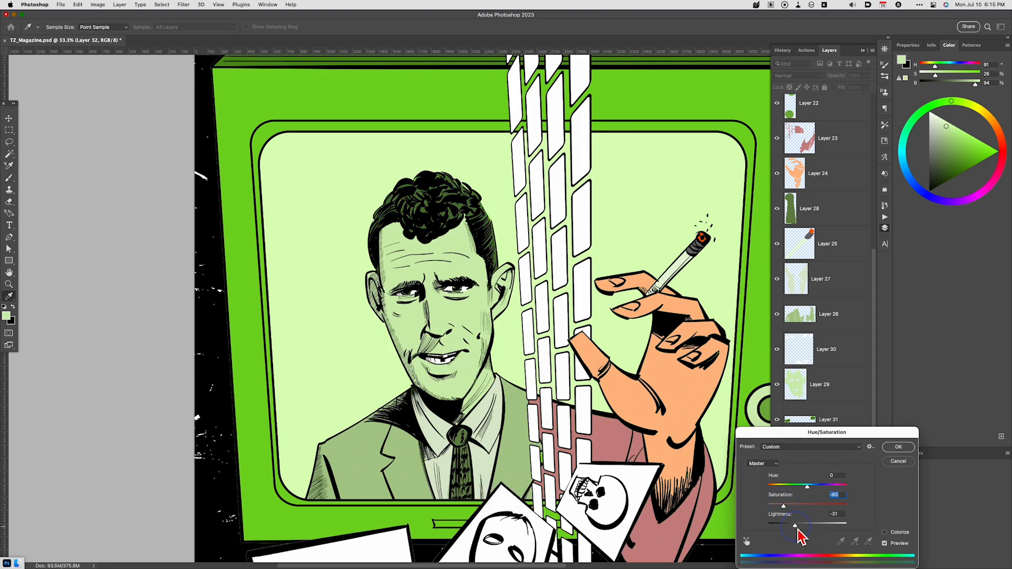
{"action": "left_click", "coordinate": [898, 447]}
- Sample the hair's dark green and touch up the top of the hair on Layer 32, undoing the last stroke
{"action": "key", "text": "l"}
{"action": "key", "text": "super+equal"}
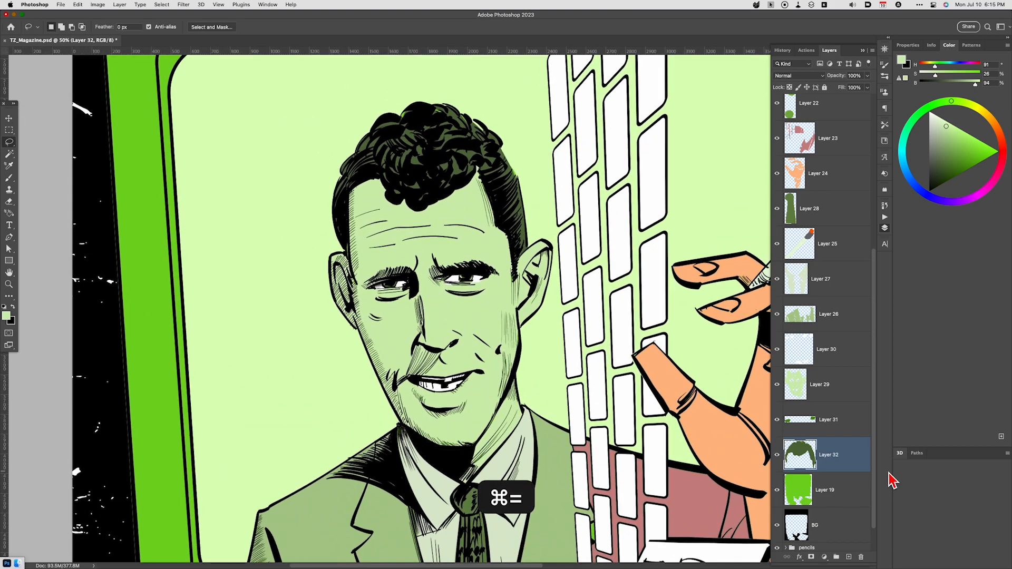
{"action": "key", "text": "super+equal"}
{"action": "key", "text": "space"}
{"action": "mouse_move", "coordinate": [555, 364]}
{"action": "left_mouse_down"}
{"action": "mouse_move", "coordinate": [533, 429]}
{"action": "mouse_move", "coordinate": [554, 487]}
{"action": "left_mouse_up"}
{"action": "key", "text": "l"}
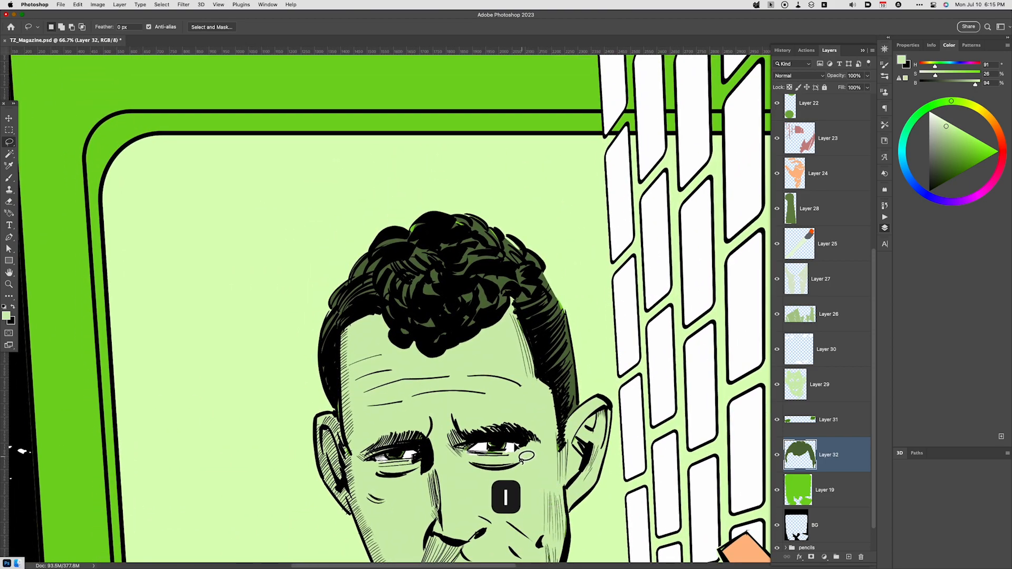
{"action": "key", "text": "b"}
{"action": "left_click", "coordinate": [395, 233], "text": "alt"}
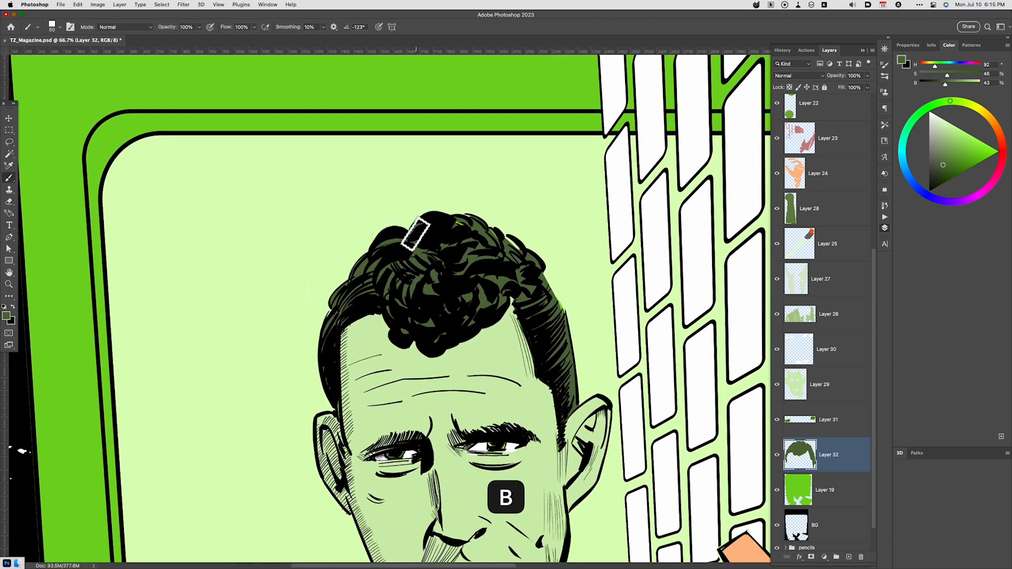
{"action": "left_click_drag", "start_coordinate": [465, 216], "coordinate": [500, 240]}
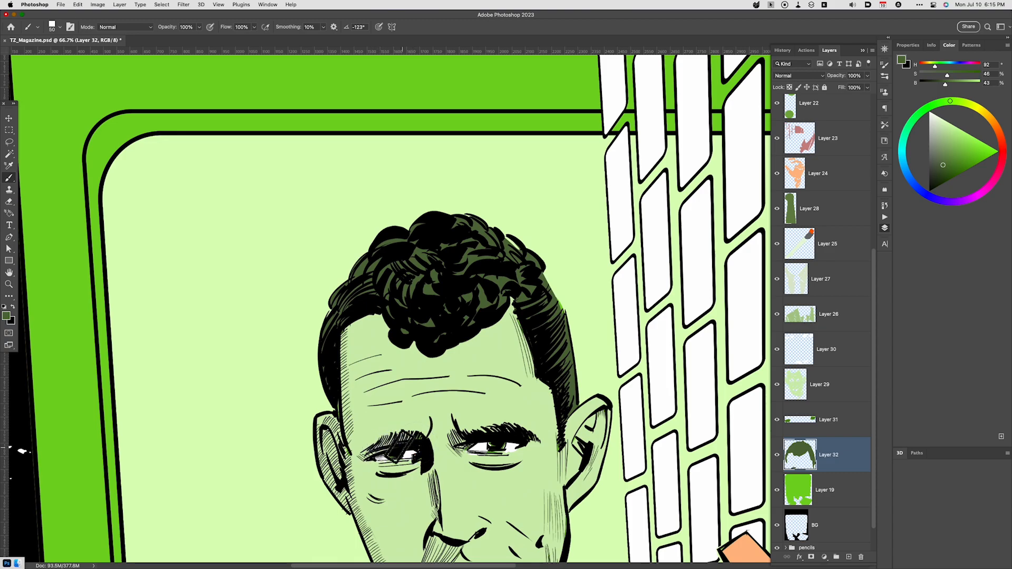
{"action": "key", "text": "super+z"}
- Create a new layer above the face colour layer and paint both eyebrows dark green
{"action": "key", "text": "alt+shift+super+n"}
{"action": "key", "text": "super+bracketright"}
{"action": "key", "text": "super+bracketright"}
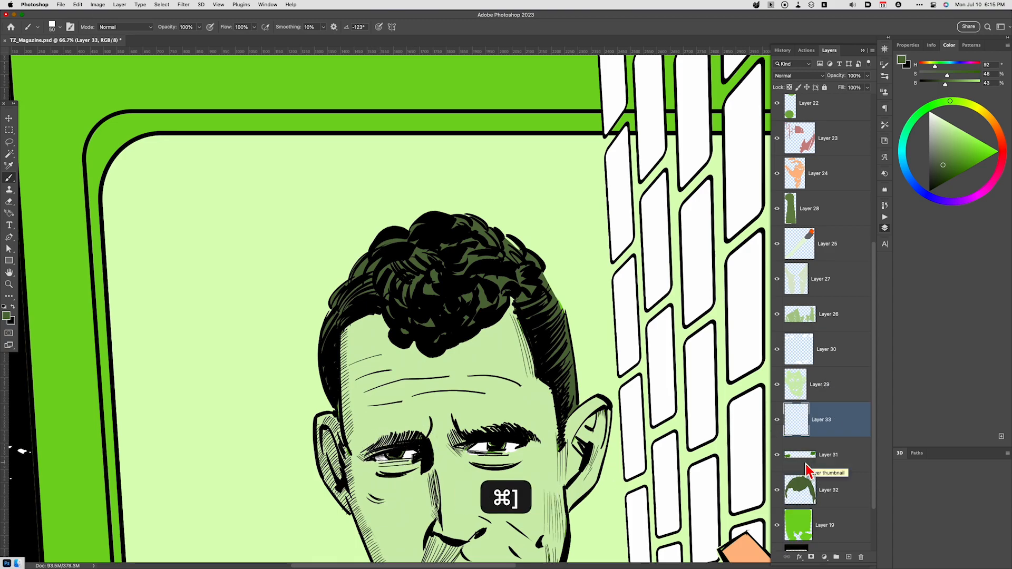
{"action": "key", "text": "b"}
{"action": "left_click_drag", "start_coordinate": [372, 448], "coordinate": [483, 433]}
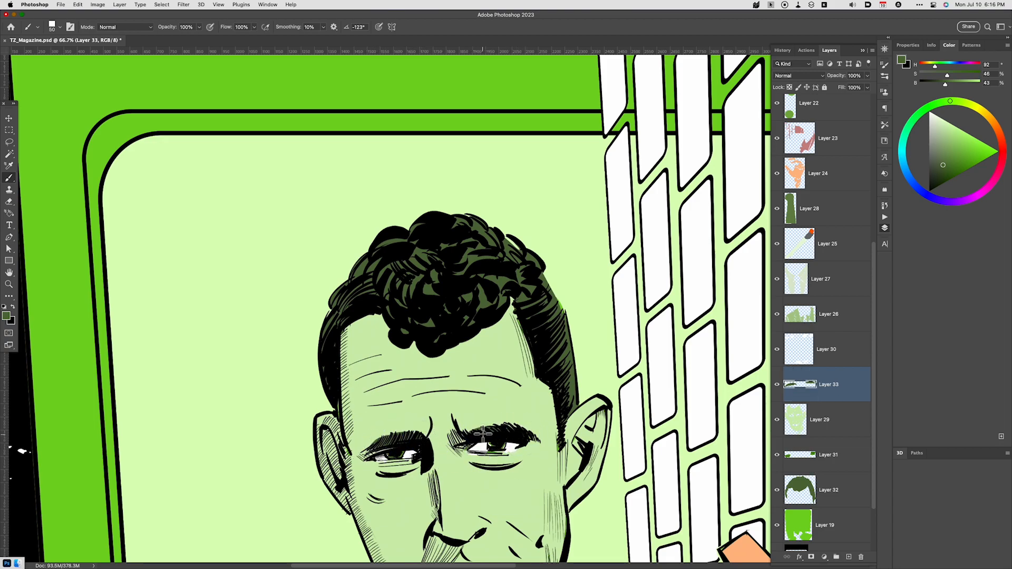
- Make the hand's orange colour layer, Layer 24, active
{"action": "key", "text": "super+minus"}
{"action": "key", "text": "super+minus"}
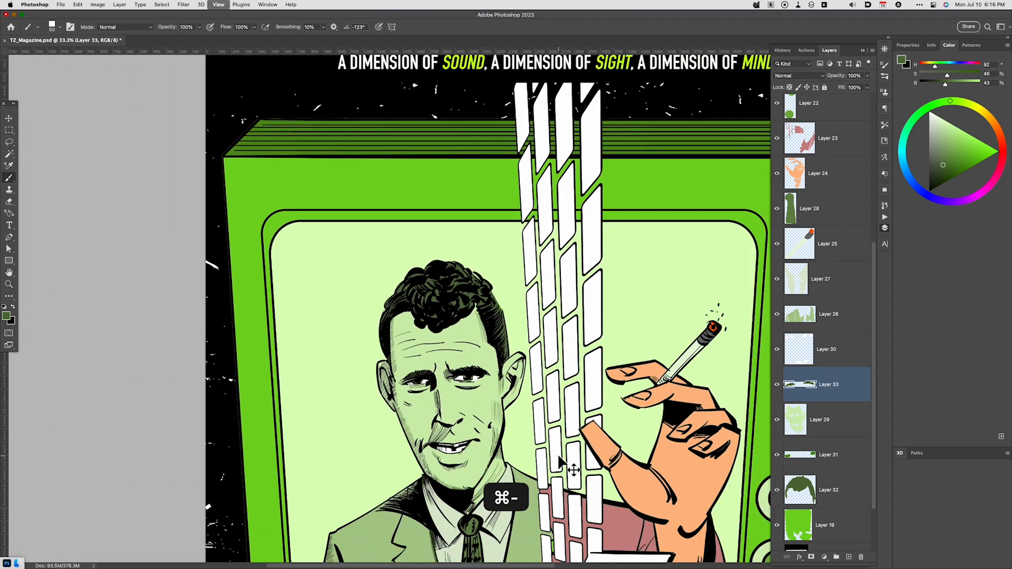
{"action": "key", "text": "super+minus"}
{"action": "left_click_drag", "start_coordinate": [629, 472], "coordinate": [622, 413]}
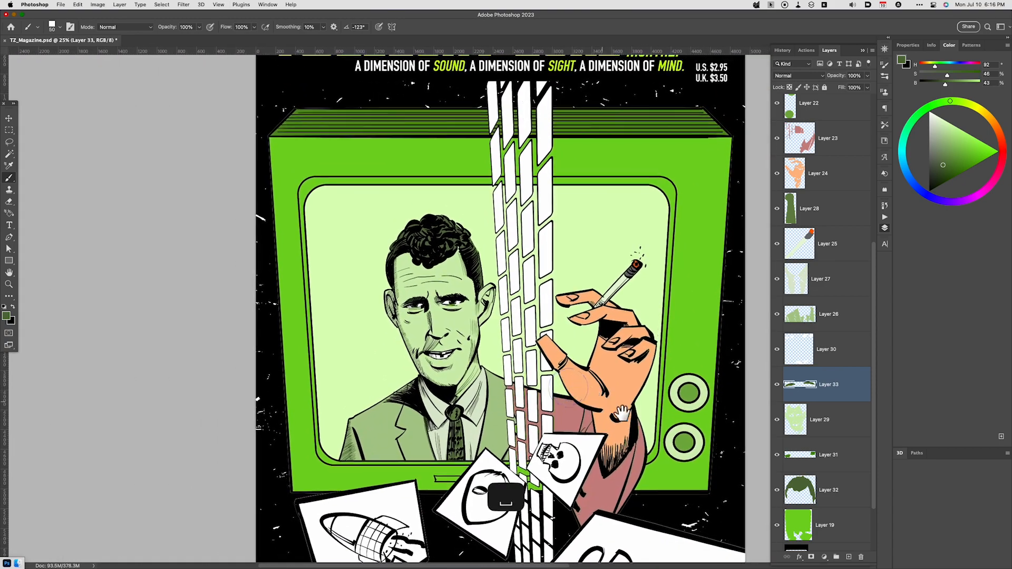
{"action": "left_click_drag", "start_coordinate": [652, 444], "coordinate": [649, 442]}
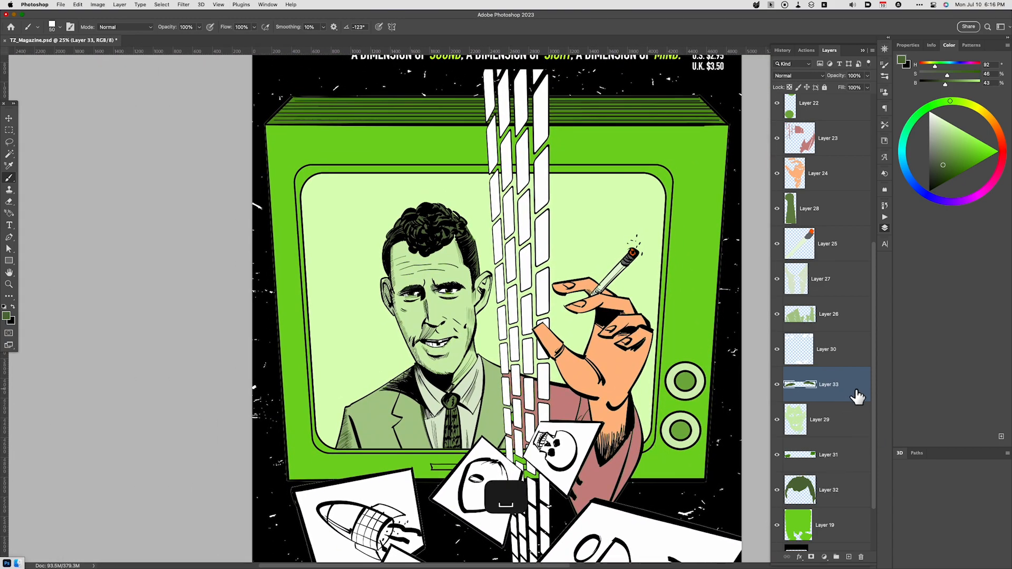
{"action": "left_click_drag", "start_coordinate": [875, 262], "coordinate": [875, 239]}
{"action": "left_click", "coordinate": [836, 222]}
{"action": "key", "text": "super+u"}
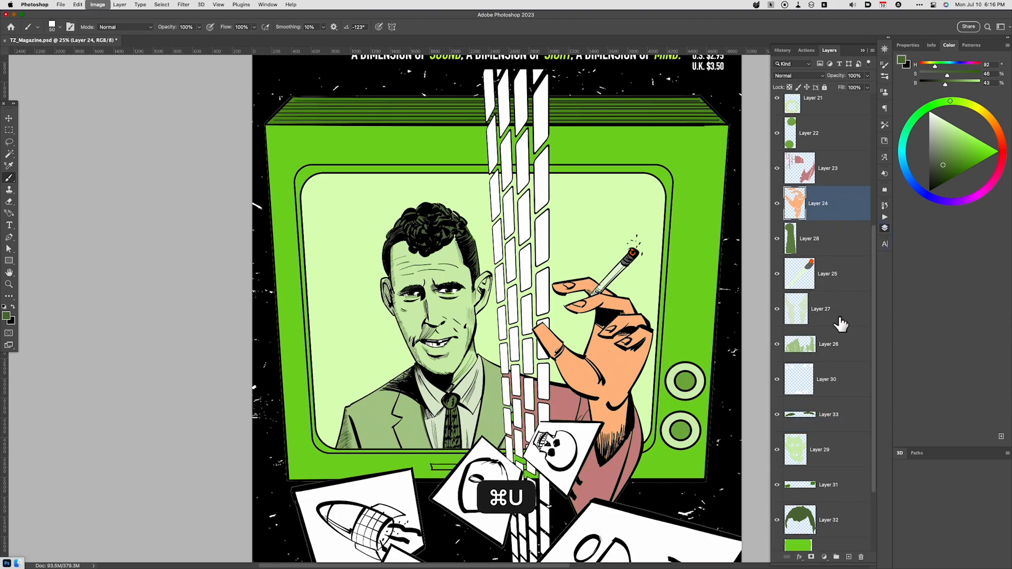
{"action": "left_click", "coordinate": [815, 506]}
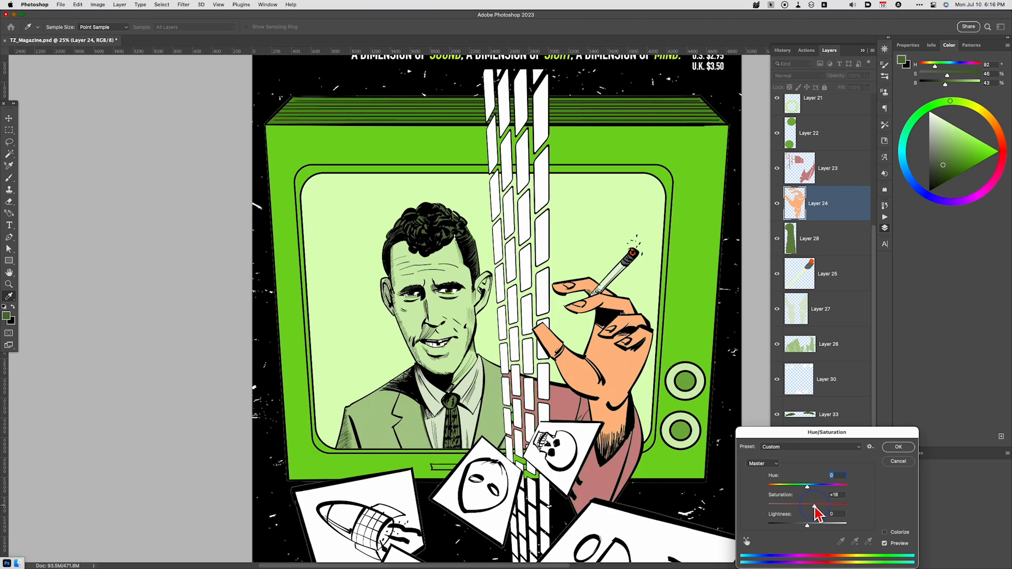
{"action": "left_click", "coordinate": [890, 461]}
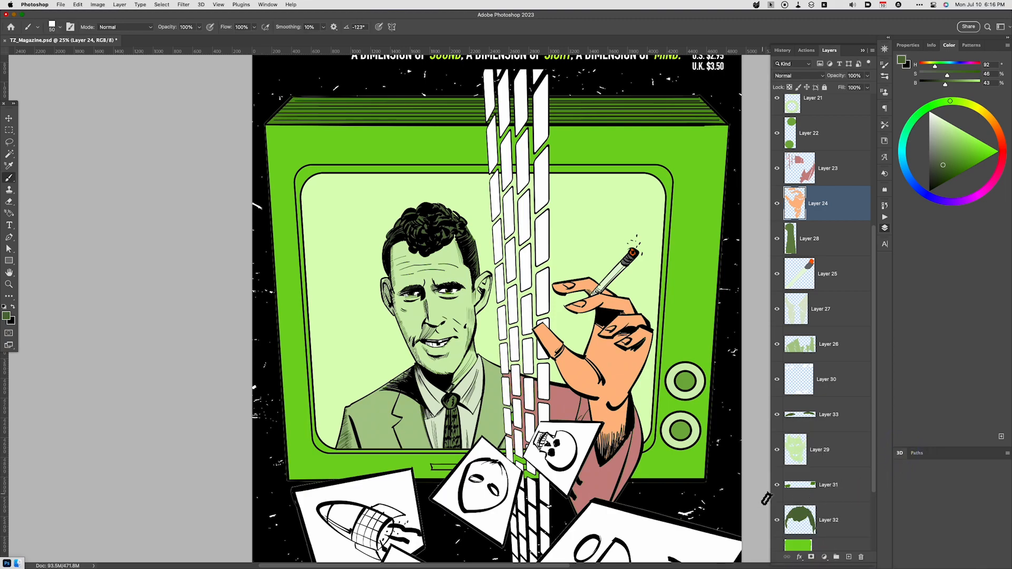
- Add a new layer above the hand colour and brush light orange highlights along the fingers, palm edge and thumb
{"action": "key", "text": "alt+shift+super+n"}
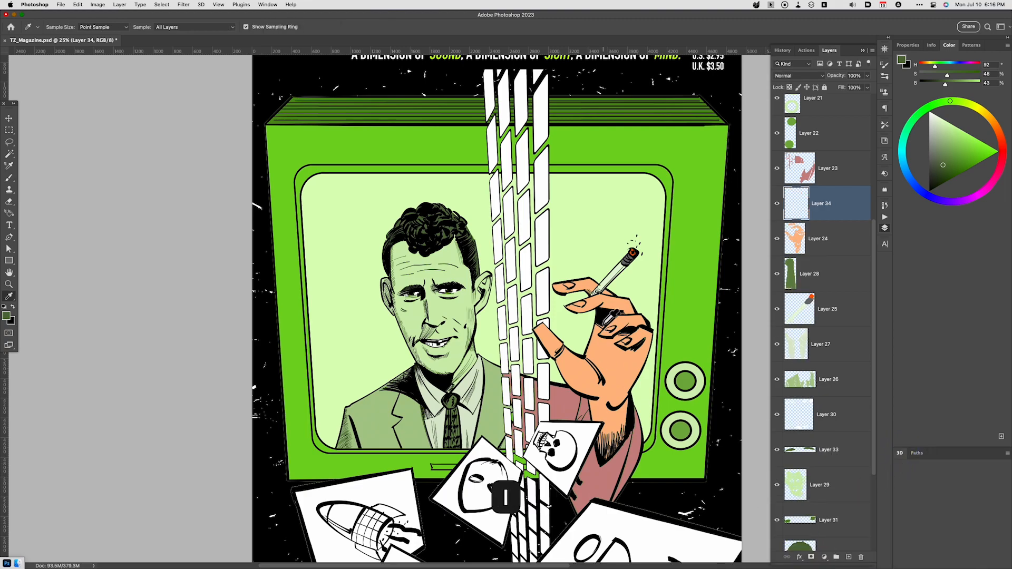
{"action": "key", "text": "i"}
{"action": "left_click", "coordinate": [620, 295]}
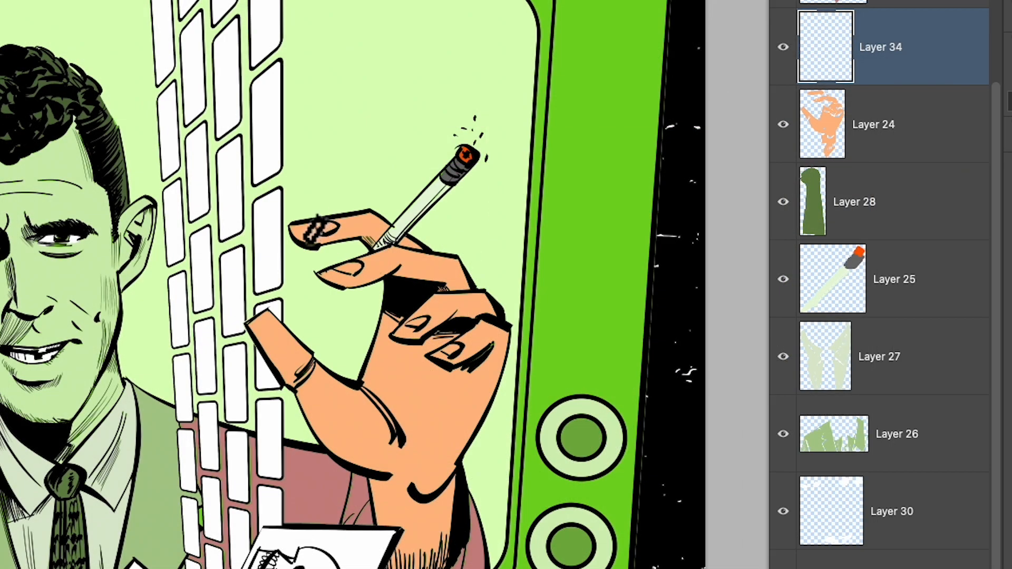
{"action": "left_click_drag", "start_coordinate": [395, 225], "coordinate": [397, 228]}
{"action": "mouse_move", "coordinate": [340, 278]}
{"action": "left_mouse_down"}
{"action": "mouse_move", "coordinate": [386, 253]}
{"action": "mouse_move", "coordinate": [461, 265]}
{"action": "left_mouse_up"}
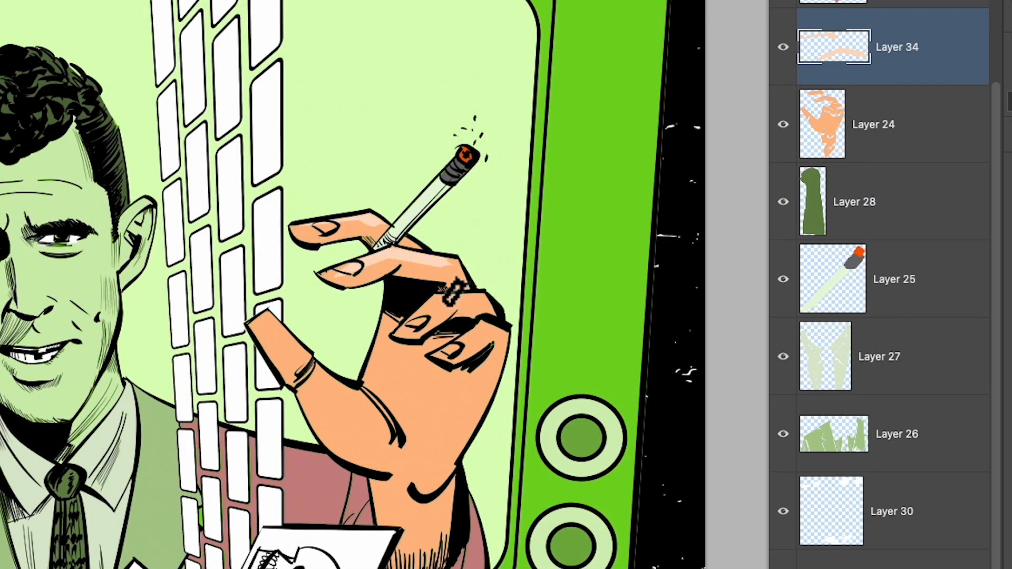
{"action": "mouse_move", "coordinate": [413, 325]}
{"action": "left_mouse_down"}
{"action": "mouse_move", "coordinate": [435, 299]}
{"action": "mouse_move", "coordinate": [490, 304]}
{"action": "left_mouse_up"}
{"action": "mouse_move", "coordinate": [456, 351]}
{"action": "left_mouse_down"}
{"action": "mouse_move", "coordinate": [480, 321]}
{"action": "mouse_move", "coordinate": [508, 329]}
{"action": "left_mouse_up"}
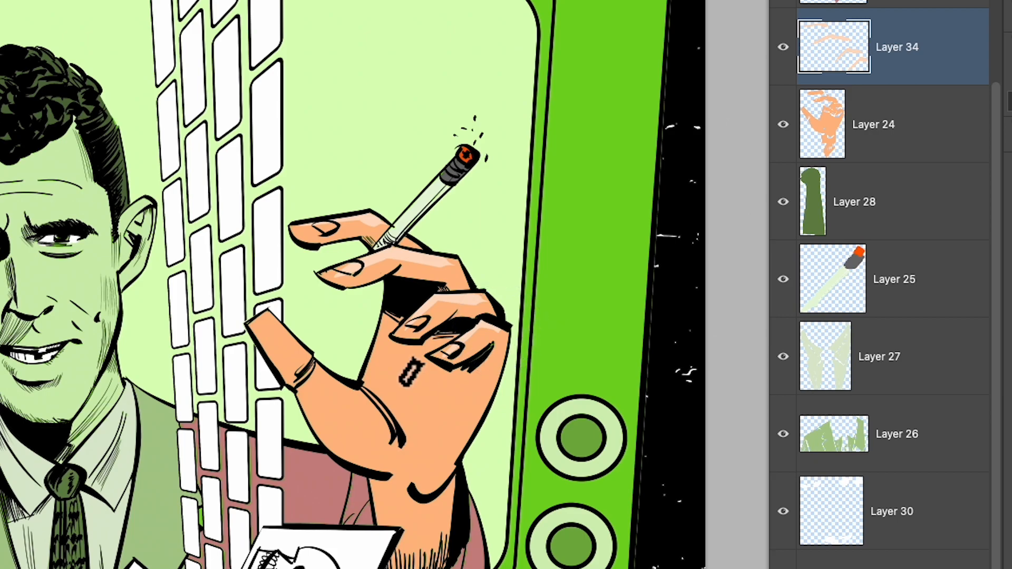
{"action": "left_click_drag", "start_coordinate": [389, 295], "coordinate": [350, 401]}
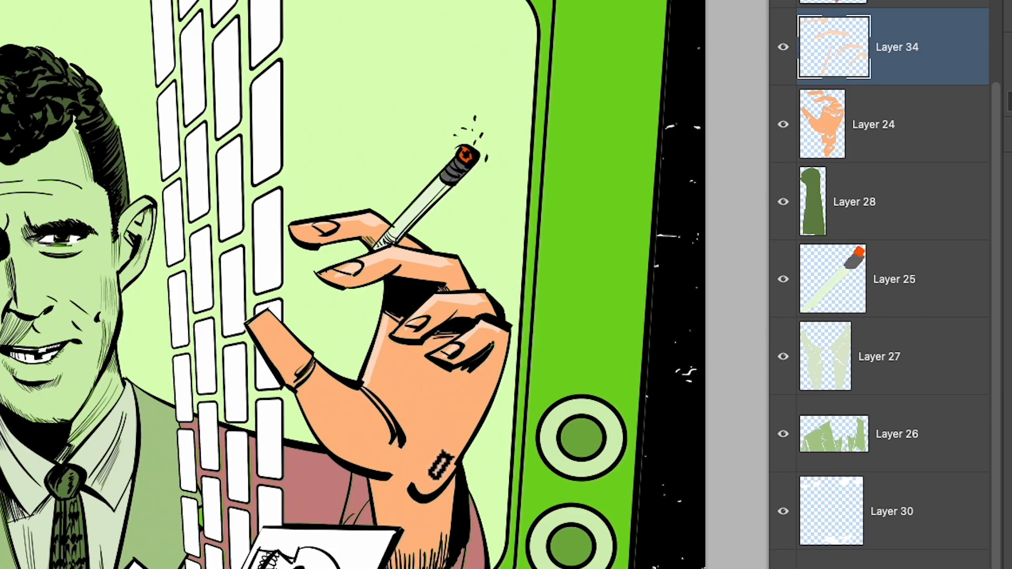
{"action": "left_click_drag", "start_coordinate": [260, 317], "coordinate": [387, 443]}
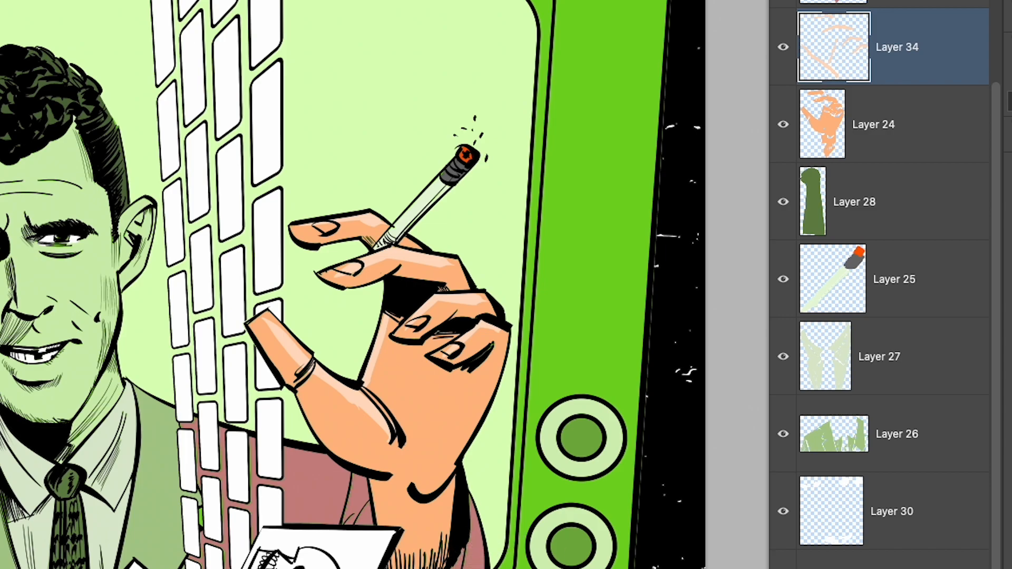
- Make Layer 24 active and lasso the shadow areas between and under the fingers and on both sides of the wrist
{"action": "left_click", "coordinate": [872, 150]}
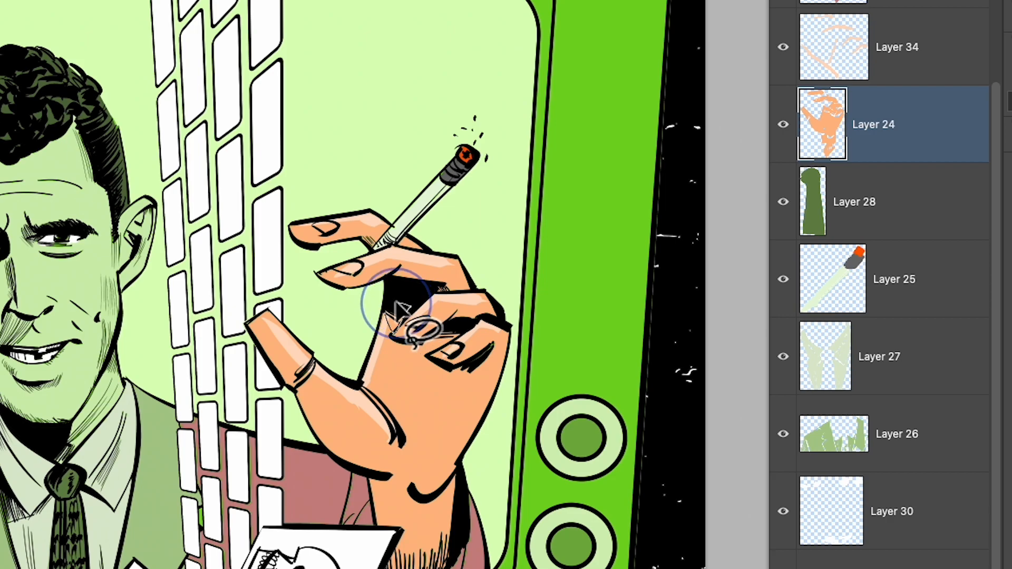
{"action": "left_click_drag", "start_coordinate": [396, 301], "coordinate": [389, 311]}
{"action": "mouse_move", "coordinate": [423, 344]}
{"action": "left_mouse_down"}
{"action": "mouse_move", "coordinate": [465, 325]}
{"action": "mouse_move", "coordinate": [422, 345]}
{"action": "left_mouse_up"}
{"action": "mouse_move", "coordinate": [493, 343]}
{"action": "left_mouse_down"}
{"action": "mouse_move", "coordinate": [470, 382]}
{"action": "mouse_move", "coordinate": [464, 369]}
{"action": "left_mouse_up"}
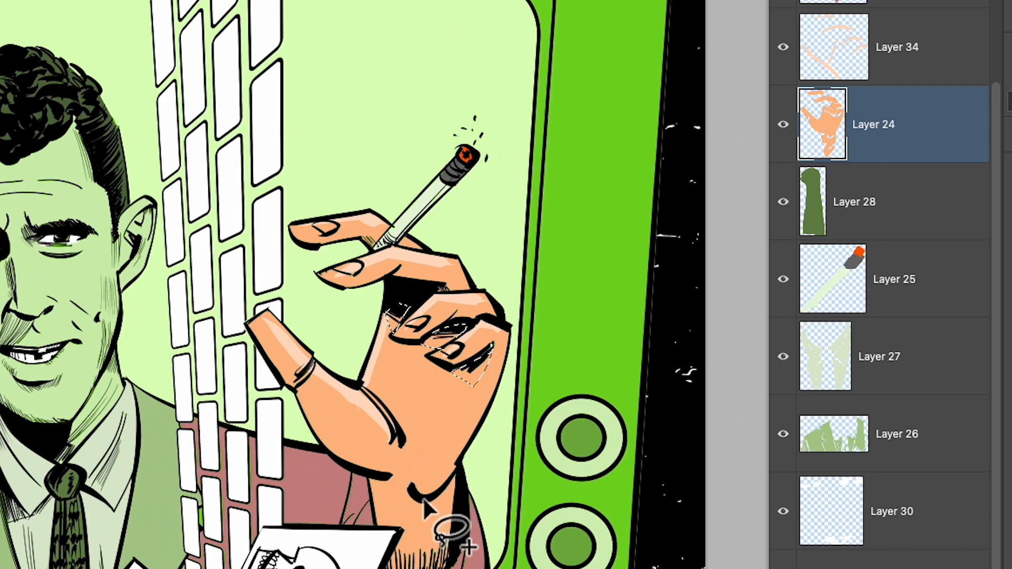
{"action": "mouse_move", "coordinate": [424, 499]}
{"action": "left_mouse_down"}
{"action": "mouse_move", "coordinate": [417, 568]}
{"action": "mouse_move", "coordinate": [387, 561]}
{"action": "left_mouse_up"}
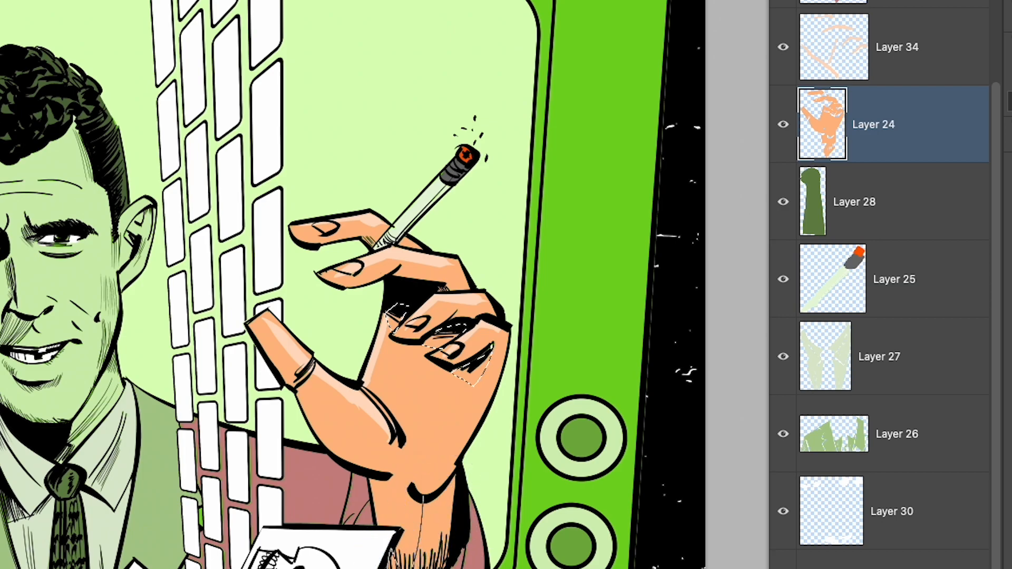
{"action": "mouse_move", "coordinate": [451, 568]}
{"action": "left_mouse_down"}
{"action": "mouse_move", "coordinate": [458, 473]}
{"action": "mouse_move", "coordinate": [429, 497]}
{"action": "mouse_move", "coordinate": [408, 497]}
{"action": "mouse_move", "coordinate": [457, 533]}
{"action": "mouse_move", "coordinate": [459, 509]}
{"action": "mouse_move", "coordinate": [380, 473]}
{"action": "mouse_move", "coordinate": [379, 524]}
{"action": "mouse_move", "coordinate": [369, 497]}
{"action": "mouse_move", "coordinate": [381, 474]}
{"action": "left_mouse_up"}
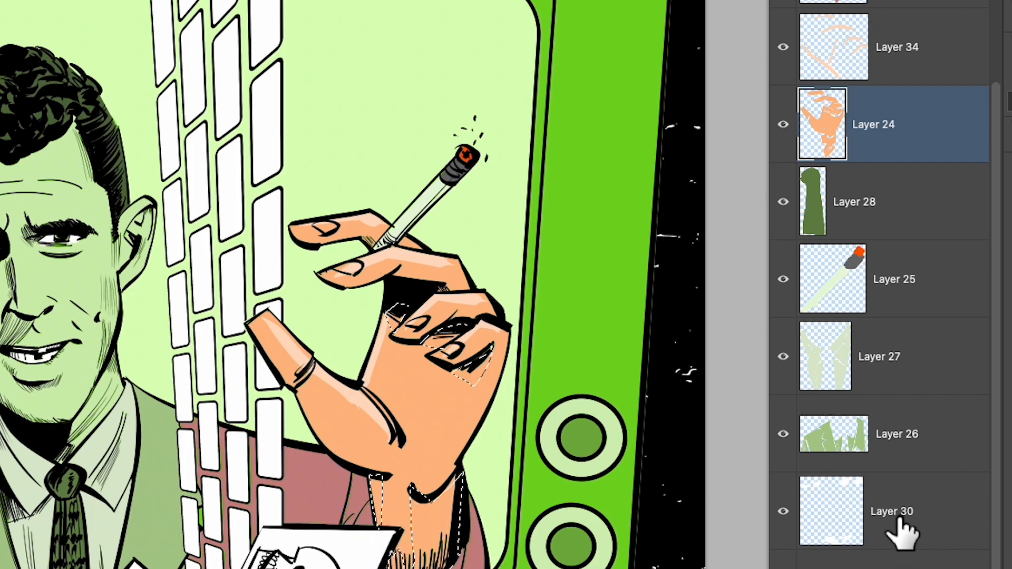
- Copy the selected hand areas to a new layer and darken them to a brown shadow with Hue/Saturation
{"action": "key", "text": "ctrl+j"}
{"action": "key", "text": "ctrl+u"}
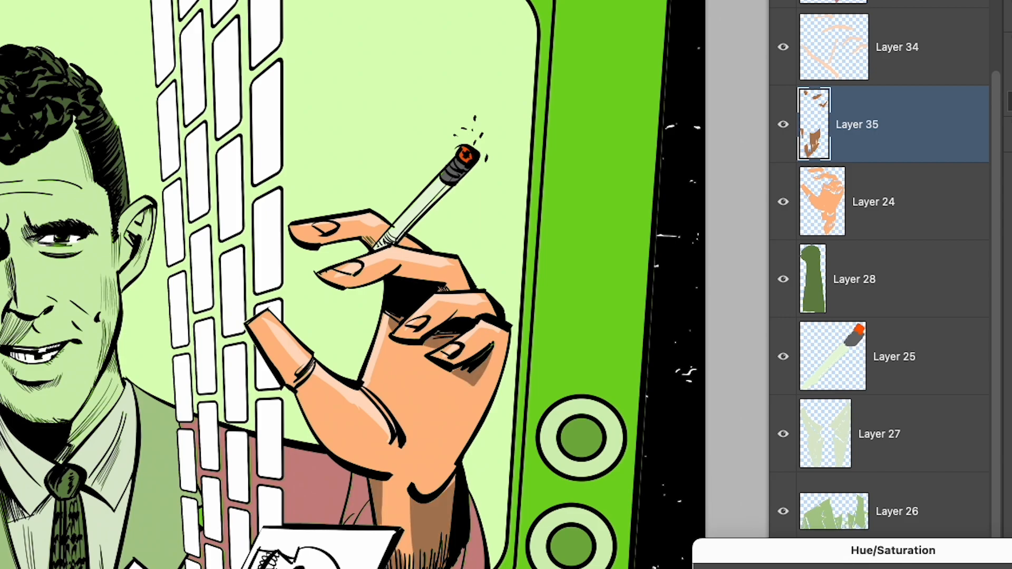
{"action": "key", "text": "Return"}
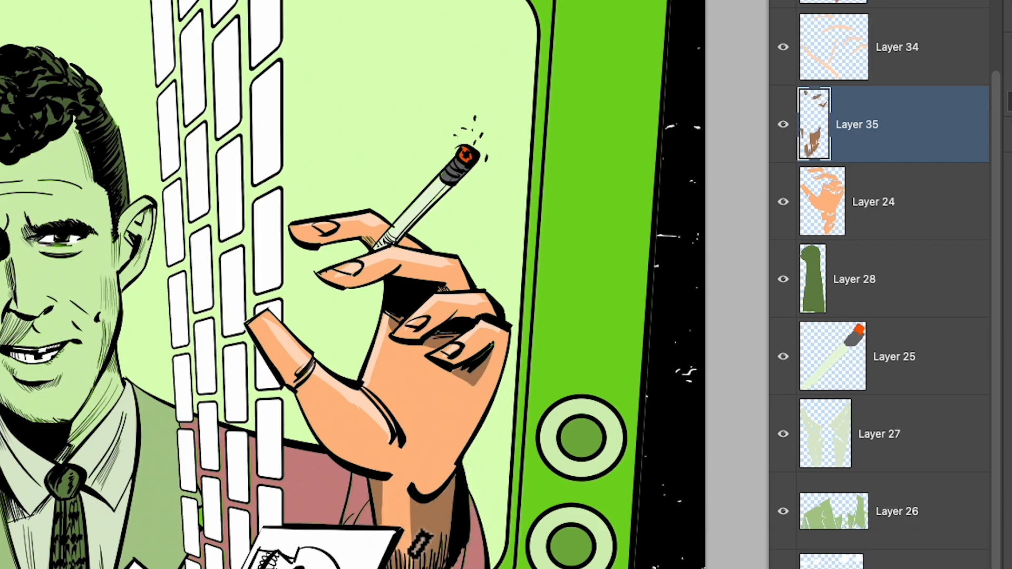
- Brush brown shadows on Layer 35 along the wrist, thumb and palm edge, undoing unwanted strokes
{"action": "mouse_move", "coordinate": [386, 478]}
{"action": "left_mouse_down"}
{"action": "mouse_move", "coordinate": [401, 508]}
{"action": "mouse_move", "coordinate": [395, 490]}
{"action": "mouse_move", "coordinate": [386, 504]}
{"action": "mouse_move", "coordinate": [404, 566]}
{"action": "mouse_move", "coordinate": [380, 518]}
{"action": "mouse_move", "coordinate": [424, 546]}
{"action": "left_mouse_up"}
{"action": "mouse_move", "coordinate": [266, 339]}
{"action": "left_mouse_down"}
{"action": "mouse_move", "coordinate": [340, 438]}
{"action": "mouse_move", "coordinate": [312, 398]}
{"action": "mouse_move", "coordinate": [334, 452]}
{"action": "mouse_move", "coordinate": [371, 464]}
{"action": "left_mouse_up"}
{"action": "key", "text": "super+z"}
{"action": "mouse_move", "coordinate": [302, 400]}
{"action": "left_mouse_down"}
{"action": "mouse_move", "coordinate": [372, 463]}
{"action": "mouse_move", "coordinate": [387, 465]}
{"action": "left_mouse_up"}
{"action": "key", "text": "super+z"}
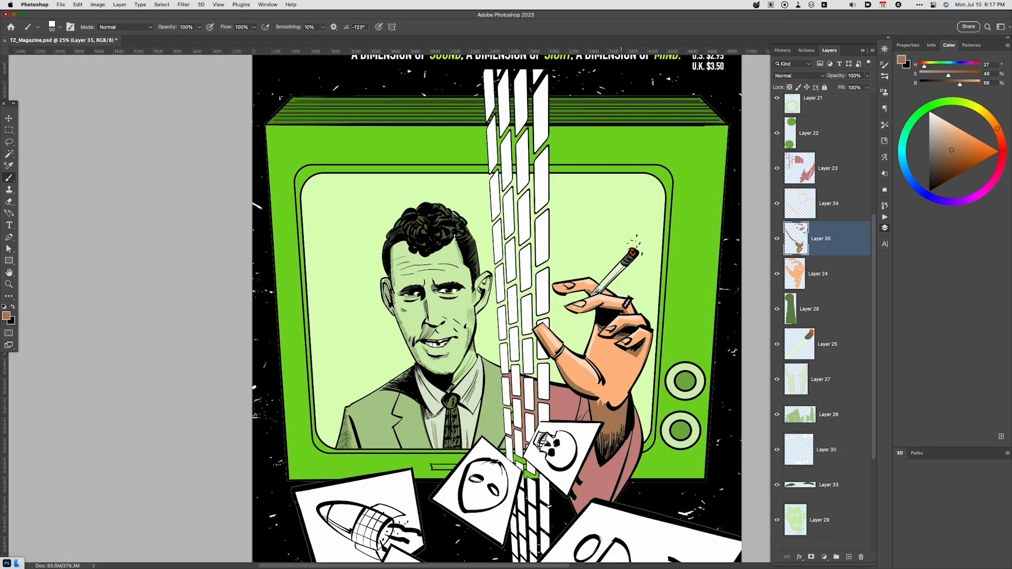
{"action": "left_click_drag", "start_coordinate": [587, 289], "coordinate": [598, 296]}
{"action": "key", "text": "super+z"}
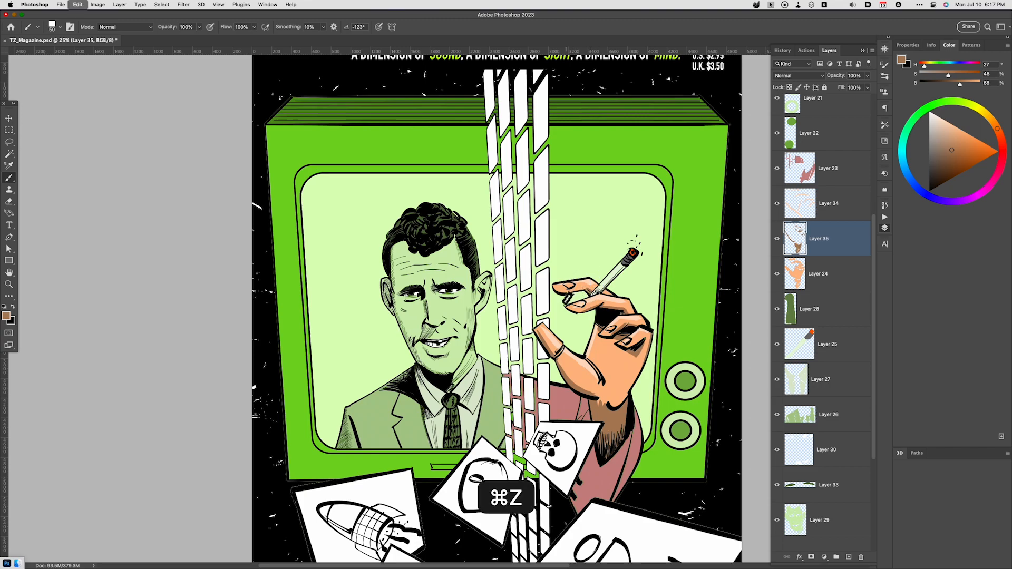
- Hide the man's suit, shirt and teeth colour layers: Layer 26, Layer 27 and Layer 30
{"action": "key", "text": "space"}
{"action": "left_click_drag", "start_coordinate": [694, 474], "coordinate": [683, 424]}
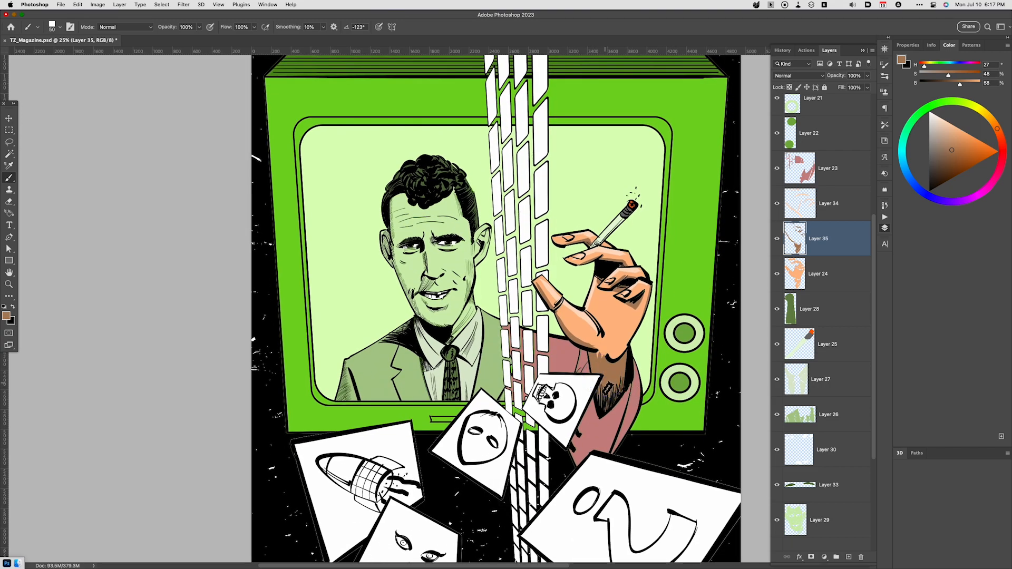
{"action": "key", "text": "space"}
{"action": "left_click_drag", "start_coordinate": [776, 448], "coordinate": [777, 384]}
{"action": "key", "text": "space"}
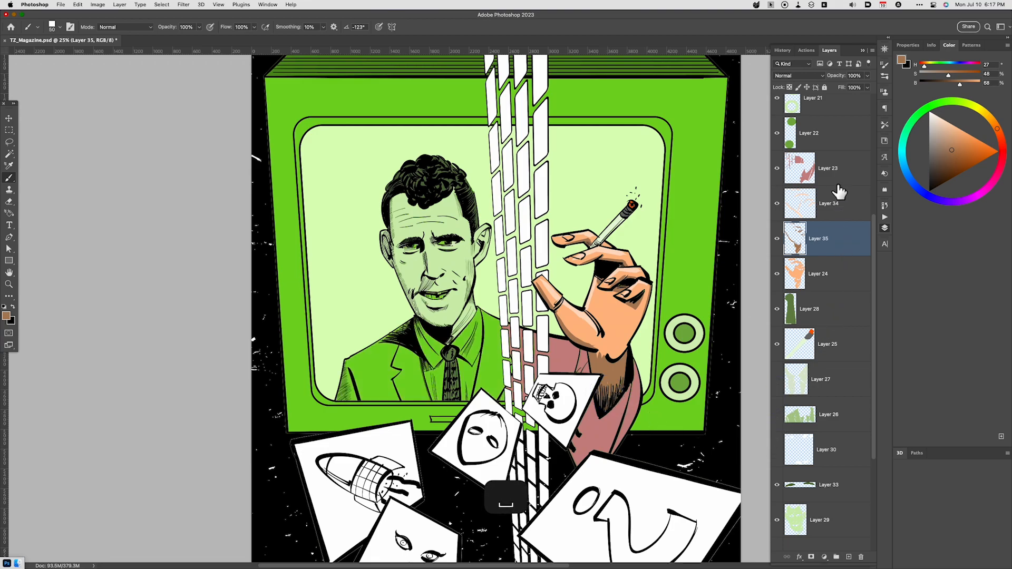
- Make Layer 23 active and lasso the shadow areas of the pink sleeve below the hand
{"action": "left_click", "coordinate": [836, 182]}
{"action": "key", "text": "l"}
{"action": "mouse_move", "coordinate": [590, 403]}
{"action": "left_mouse_down"}
{"action": "mouse_move", "coordinate": [613, 406]}
{"action": "mouse_move", "coordinate": [616, 453]}
{"action": "mouse_move", "coordinate": [571, 467]}
{"action": "mouse_move", "coordinate": [564, 448]}
{"action": "mouse_move", "coordinate": [582, 401]}
{"action": "mouse_move", "coordinate": [611, 398]}
{"action": "left_mouse_up"}
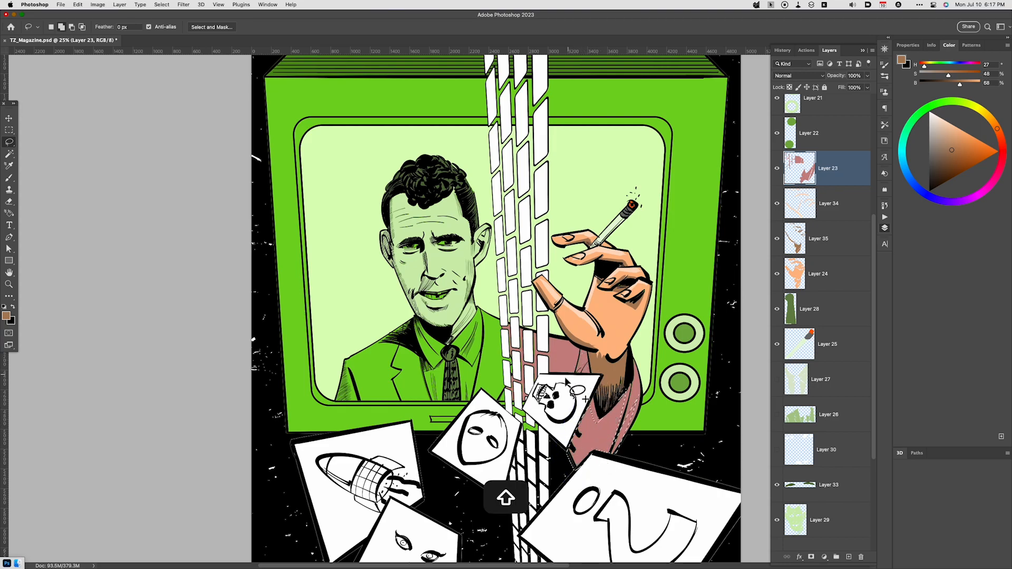
- Copy the selected sleeve areas to a new layer and darken them with a Hue/Saturation lightness of -33
{"action": "key", "text": "super+j"}
{"action": "key", "text": "super+u"}
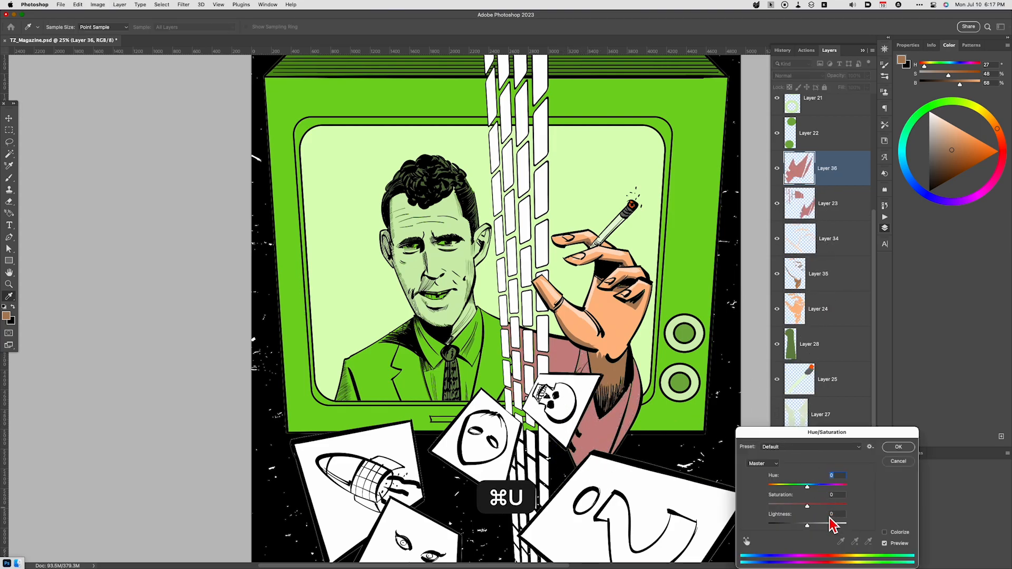
{"action": "left_click", "coordinate": [796, 525]}
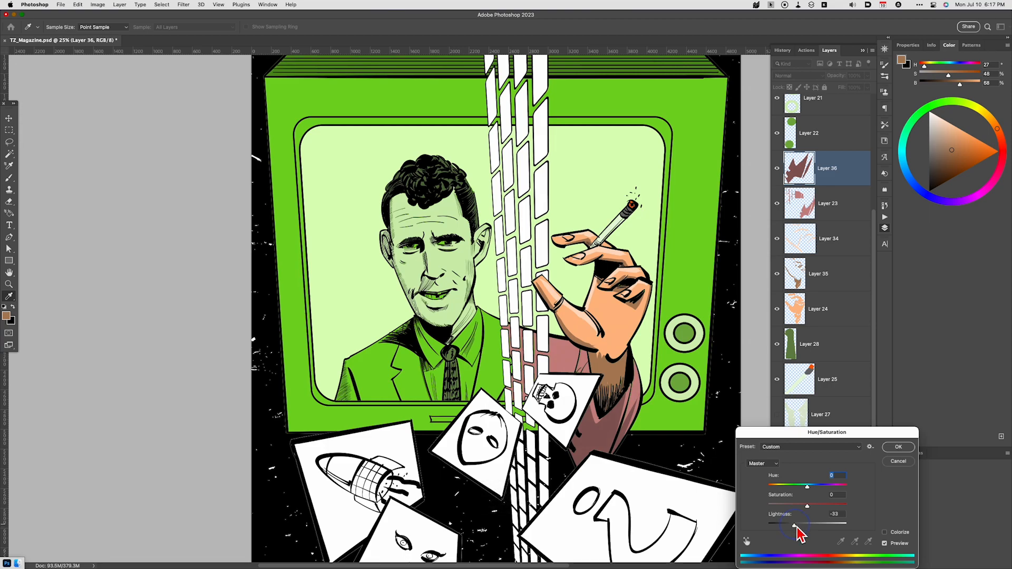
{"action": "left_click", "coordinate": [899, 448]}
{"action": "key", "text": "l"}
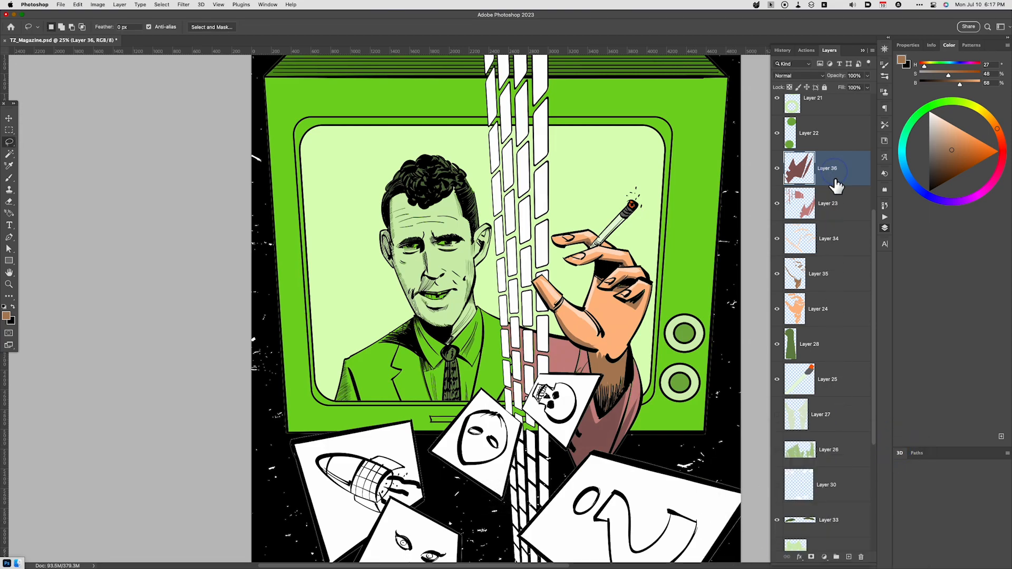
- Add a new layer directly above Layer 23 and mix a light pink from the sampled sleeve colour
{"action": "key", "text": "alt+shift+super+n"}
{"action": "key", "text": "i"}
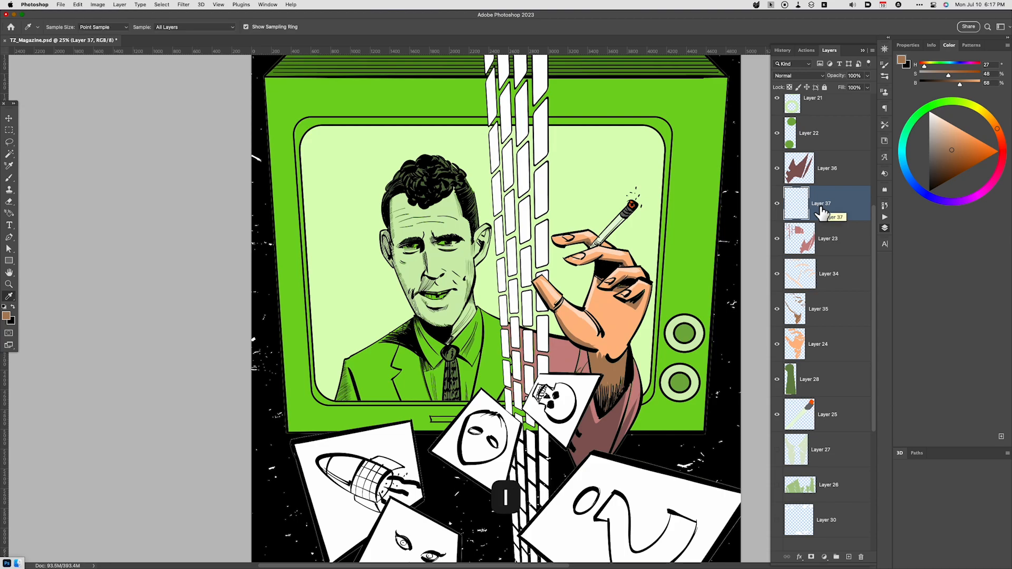
{"action": "left_click", "coordinate": [636, 394]}
{"action": "left_click_drag", "start_coordinate": [949, 129], "coordinate": [944, 119]}
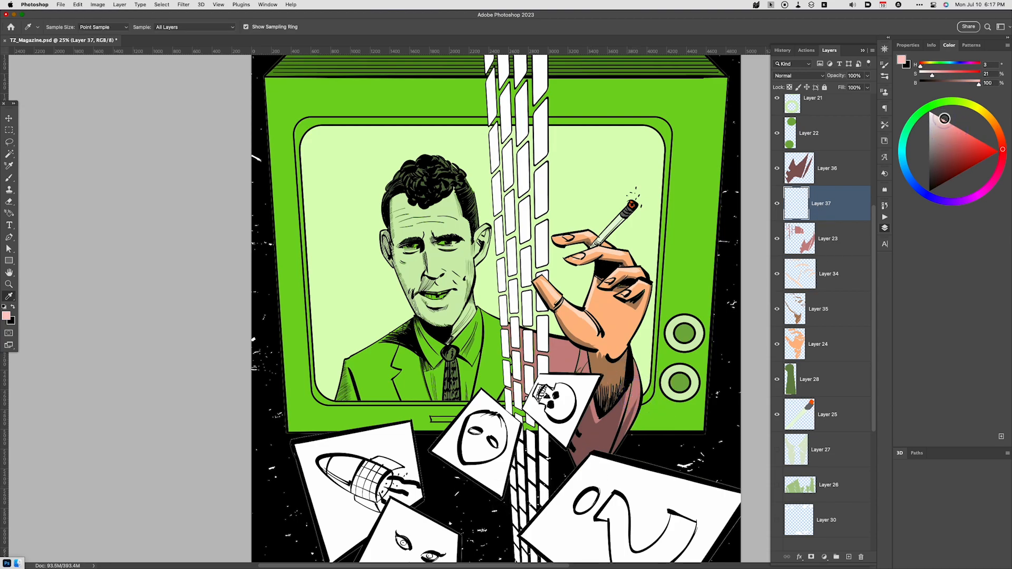
- Brush light pink highlights on the sleeve and shoulder on Layer 37, undoing unwanted strokes
{"action": "key", "text": "b"}
{"action": "left_click_drag", "start_coordinate": [553, 348], "coordinate": [582, 335]}
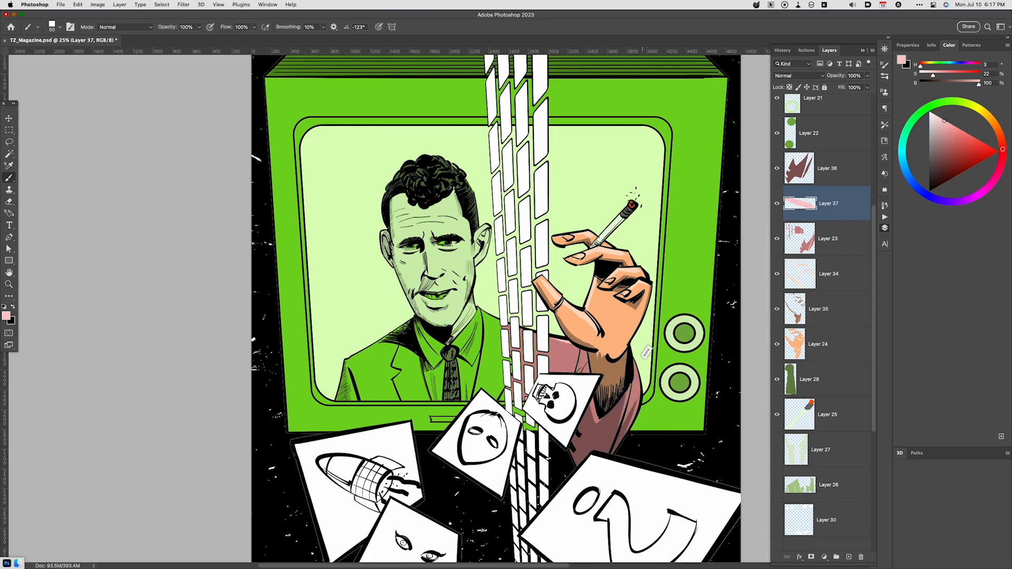
{"action": "key", "text": "super+z"}
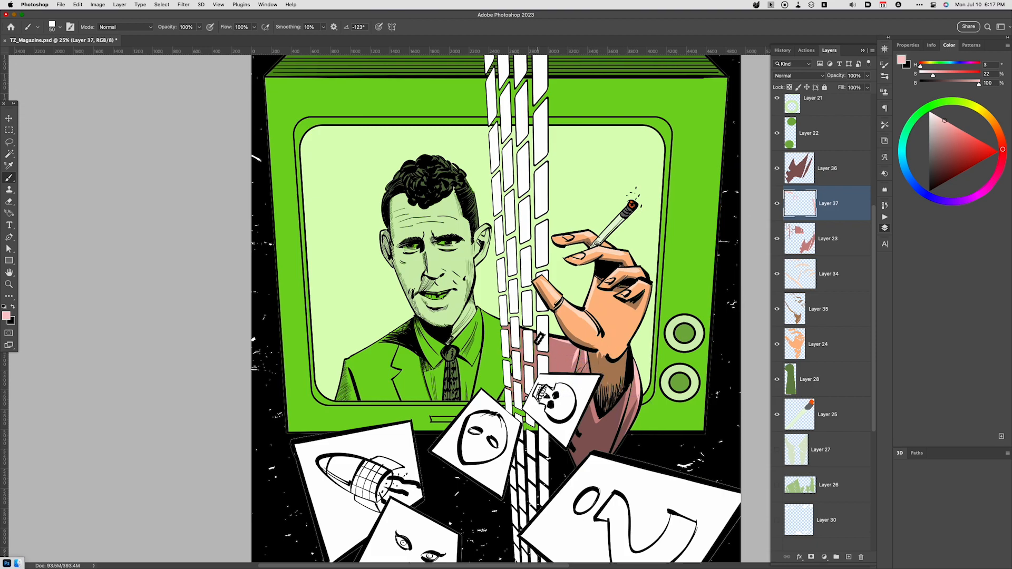
{"action": "key", "text": "super+z"}
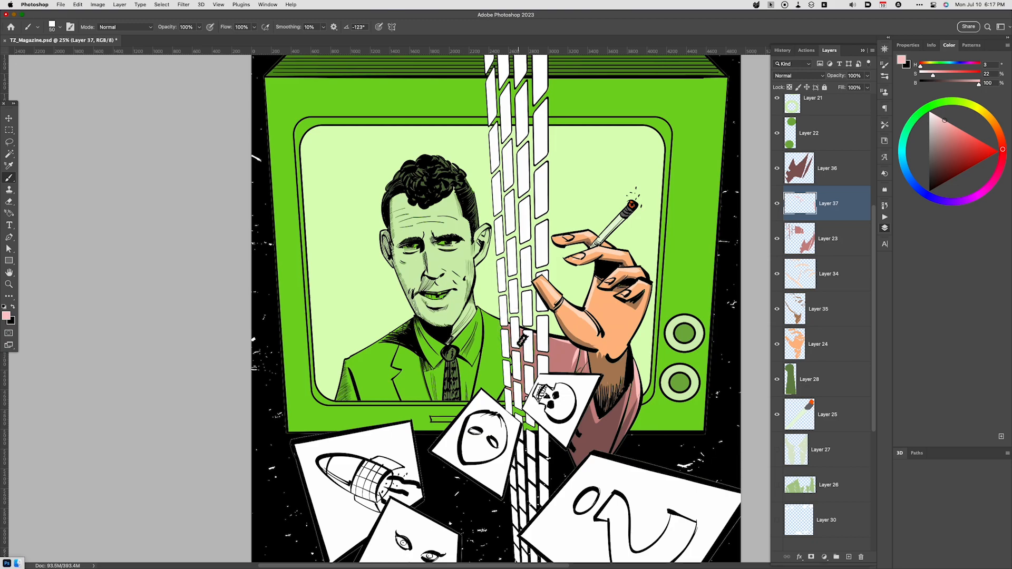
- Outline the TV screen background around the hand, from the grid strip to the screen's right edge, with the Polygonal Lasso
{"action": "key", "text": "super+minus"}
{"action": "key", "text": "super+minus"}
{"action": "key", "text": "super+equal"}
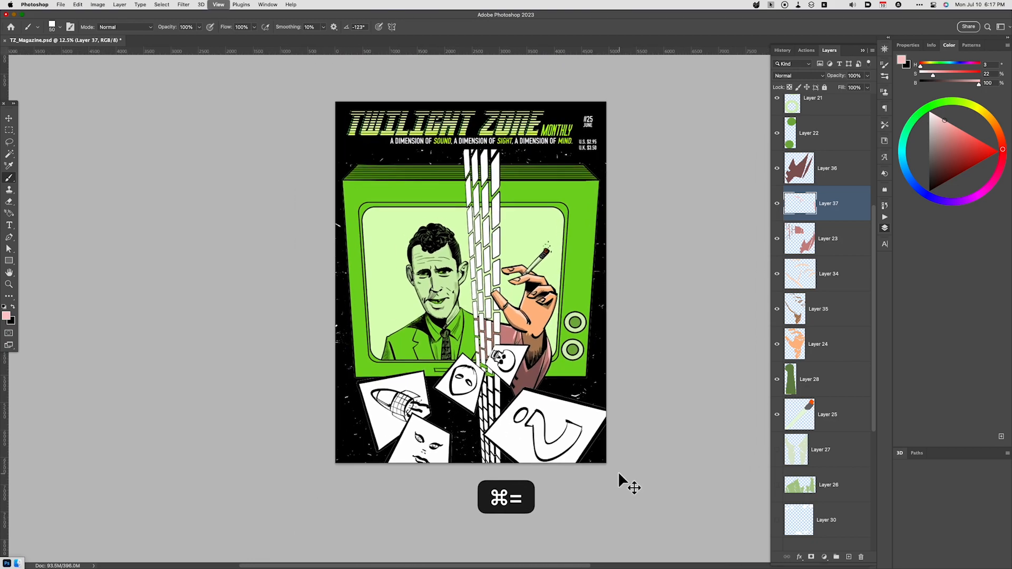
{"action": "scroll", "coordinate": [874, 490], "scroll_direction": "down", "scroll_amount": 5}
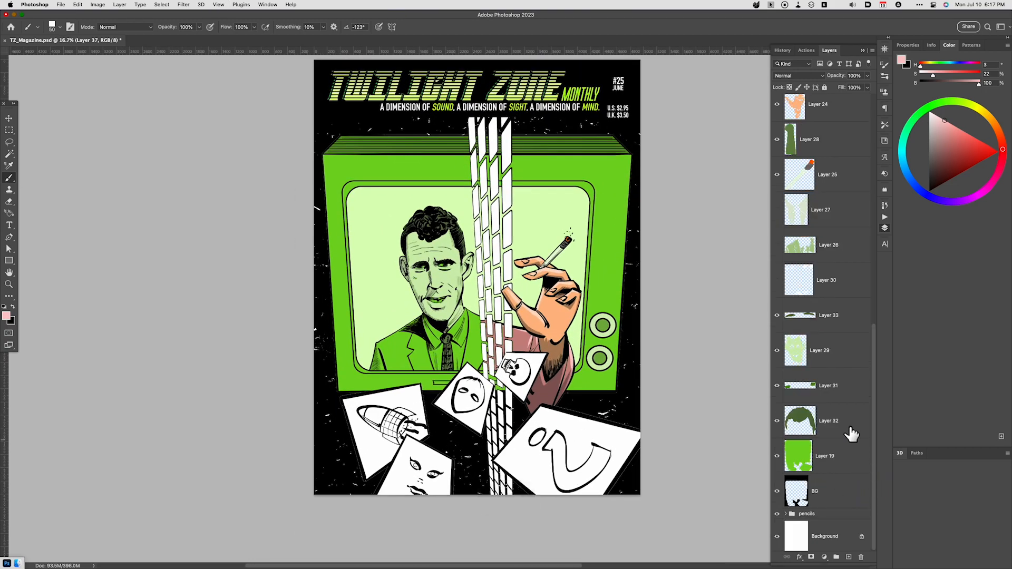
{"action": "scroll", "coordinate": [877, 390], "scroll_direction": "up", "scroll_amount": 5}
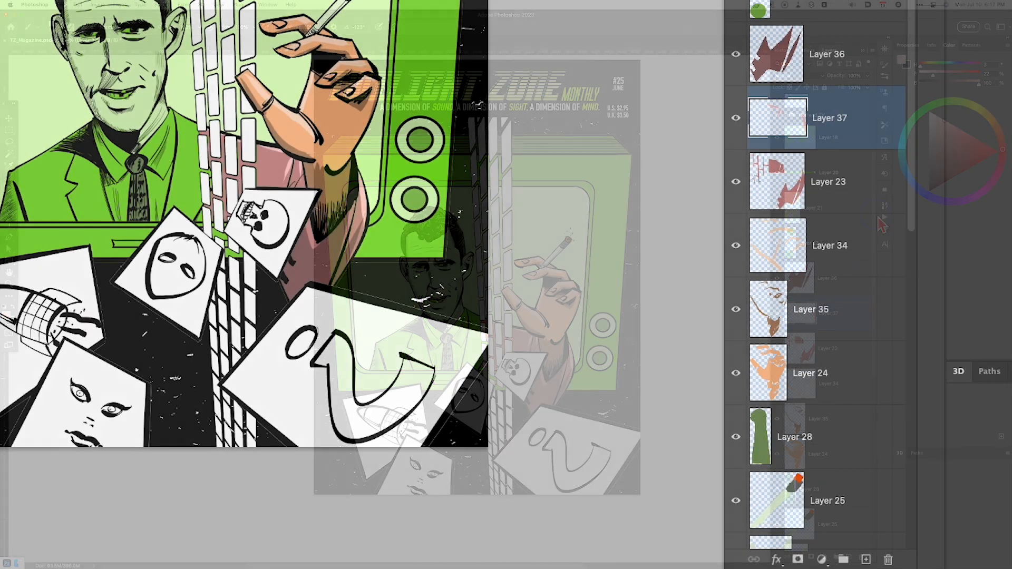
{"action": "key", "text": "w"}
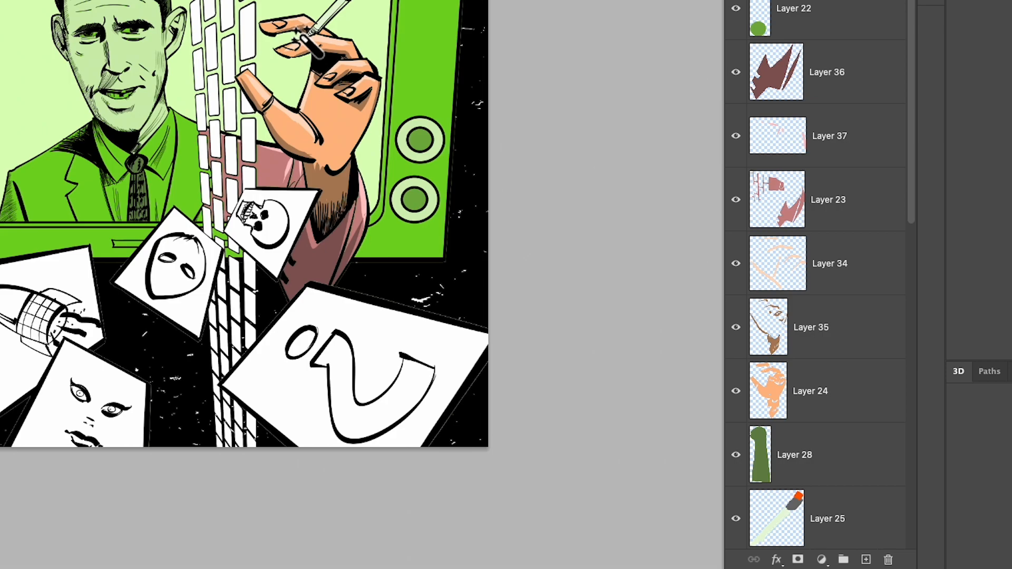
{"action": "key", "text": "shift+l"}
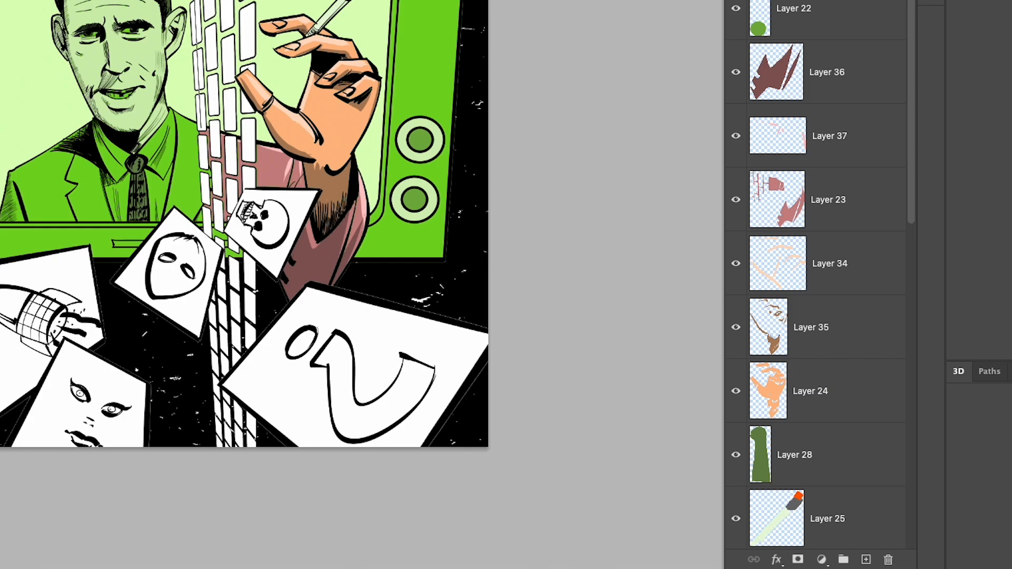
{"action": "left_click", "coordinate": [387, 215]}
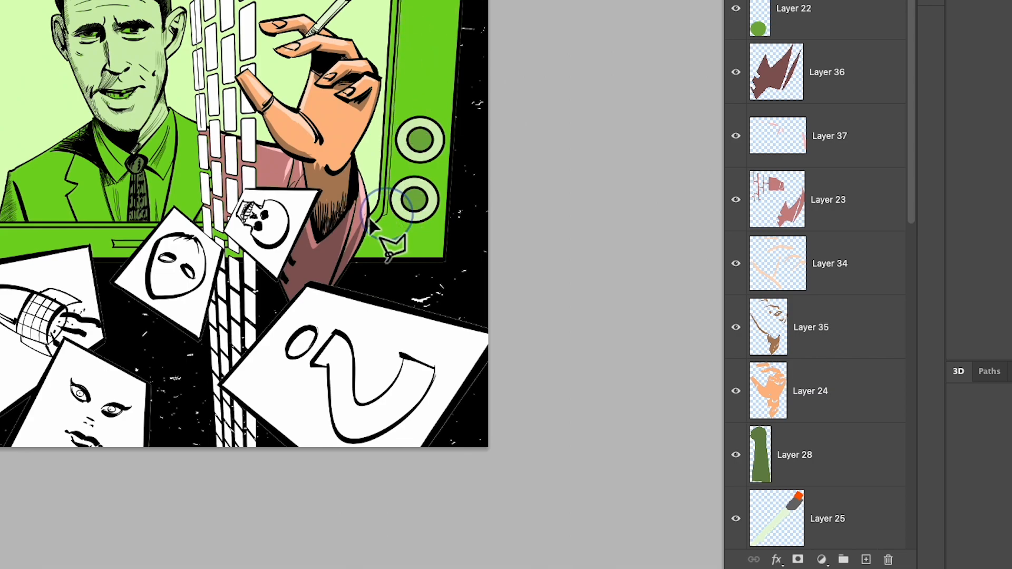
{"action": "left_click", "coordinate": [314, 256]}
{"action": "left_click", "coordinate": [207, 137]}
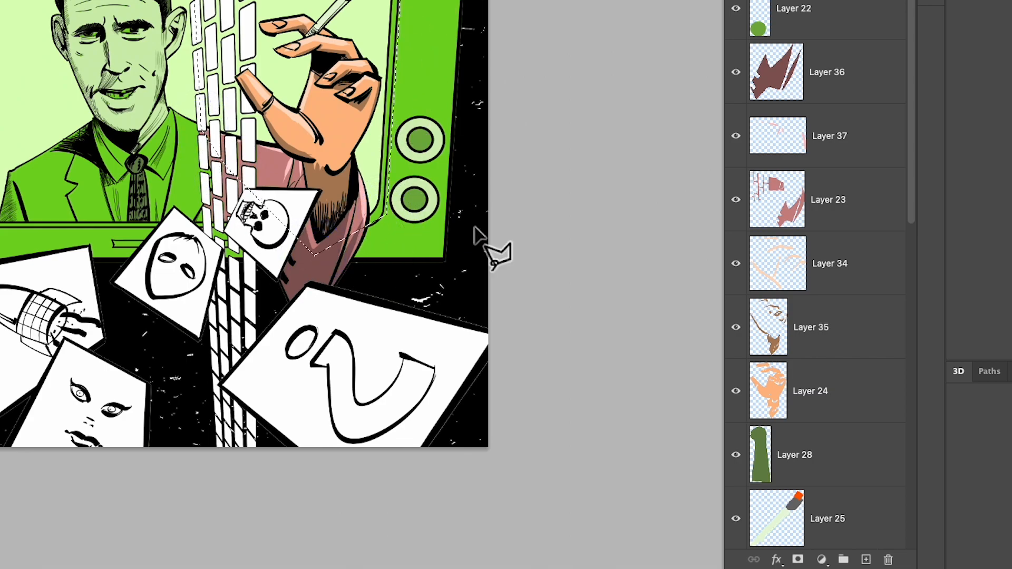
- Copy the selected screen background to a new layer and recolour it light blue with hue +82 and saturation +62
{"action": "scroll", "coordinate": [727, 237], "scroll_direction": "up", "scroll_amount": 1}
{"action": "key", "text": "super+u"}
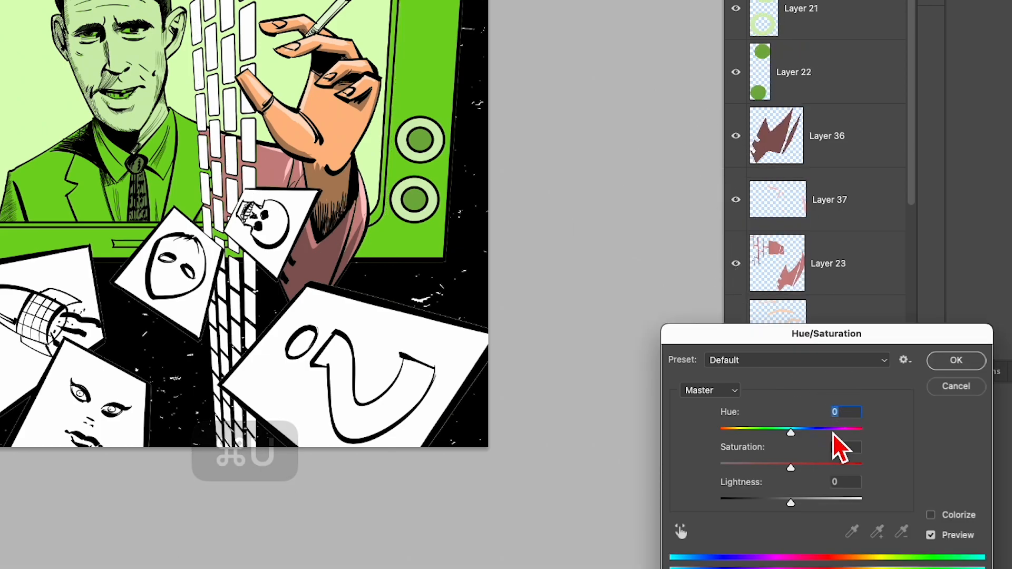
{"action": "left_click", "coordinate": [833, 432]}
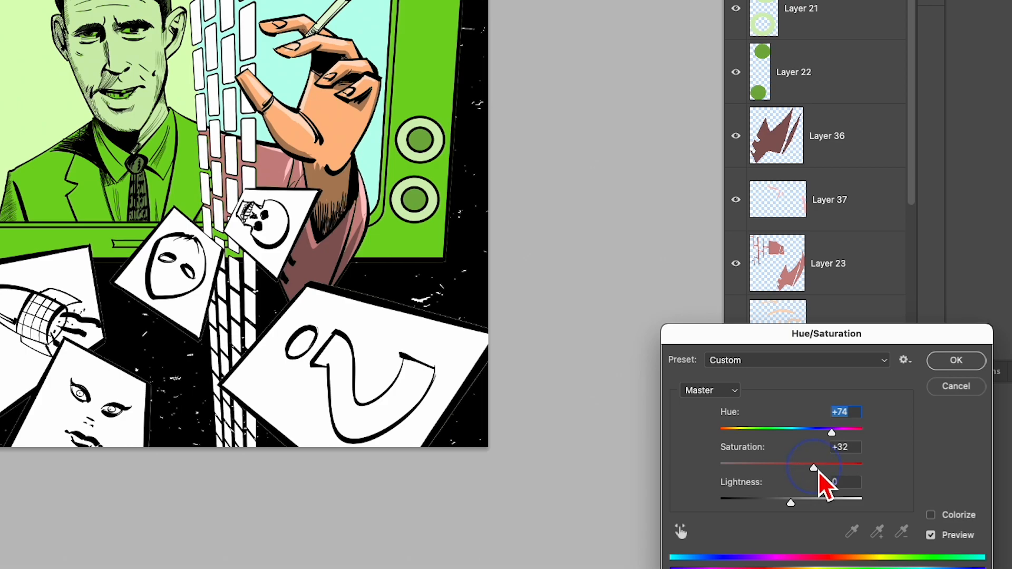
{"action": "left_click_drag", "start_coordinate": [819, 470], "coordinate": [826, 475]}
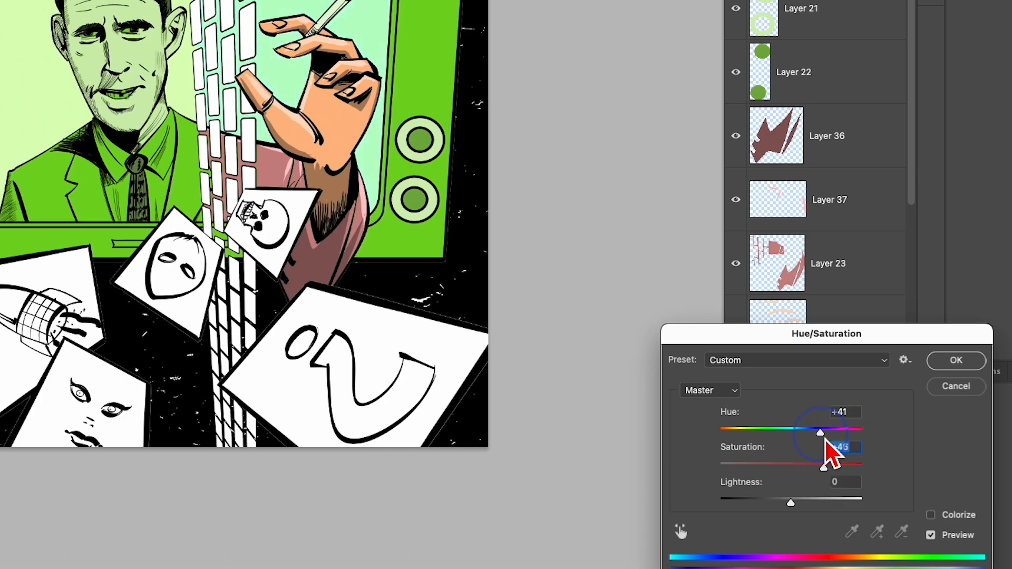
{"action": "left_click_drag", "start_coordinate": [826, 442], "coordinate": [844, 469]}
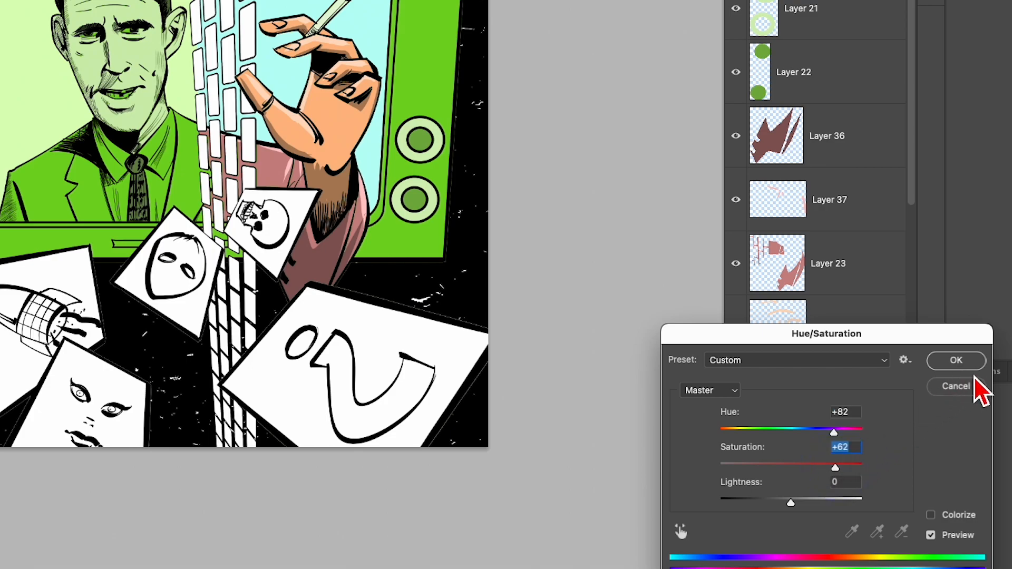
{"action": "left_click", "coordinate": [964, 360]}
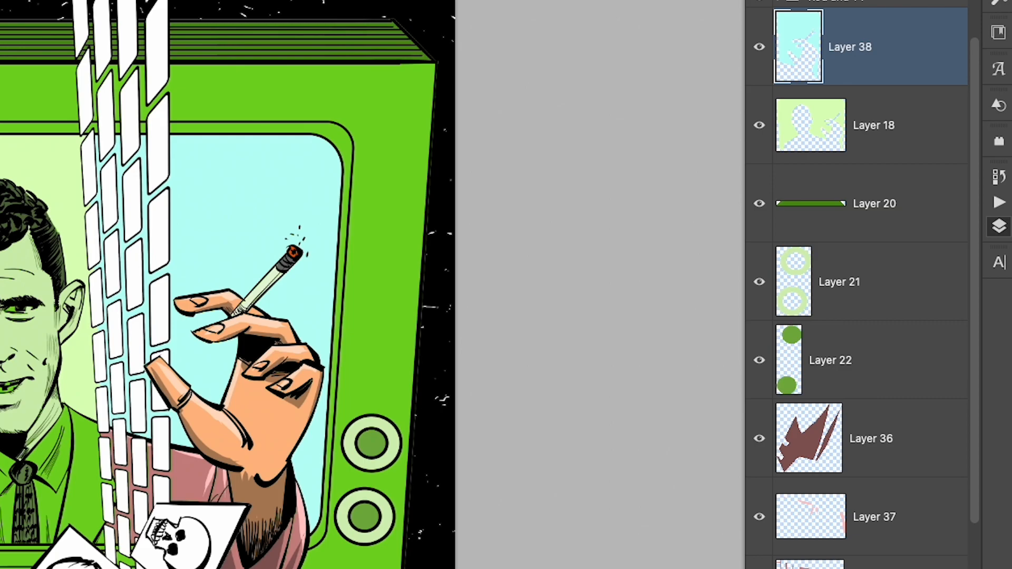
{"action": "left_click_drag", "start_coordinate": [840, 68], "coordinate": [851, 232]}
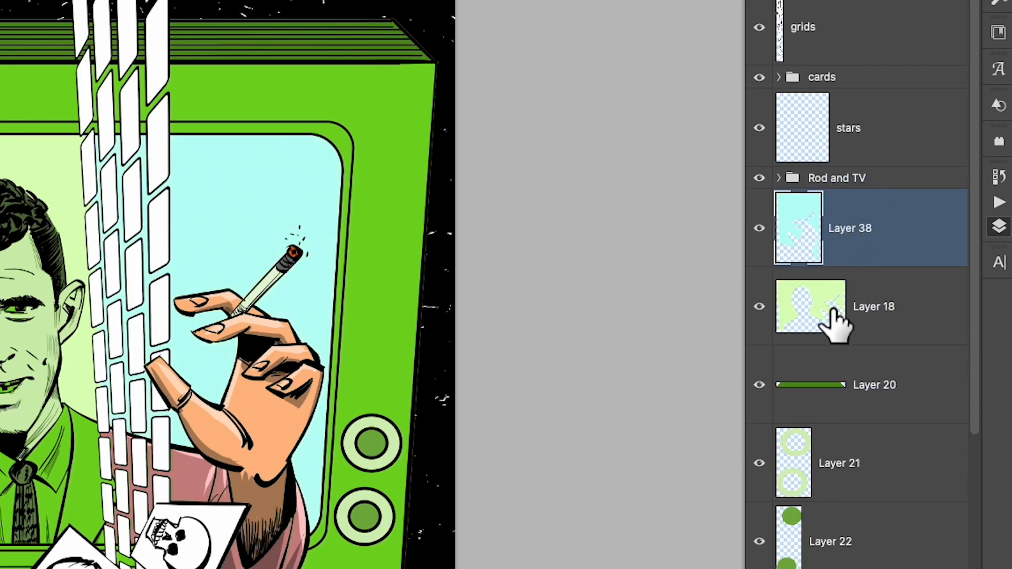
{"action": "scroll", "coordinate": [856, 316], "scroll_direction": "down", "scroll_amount": 10}
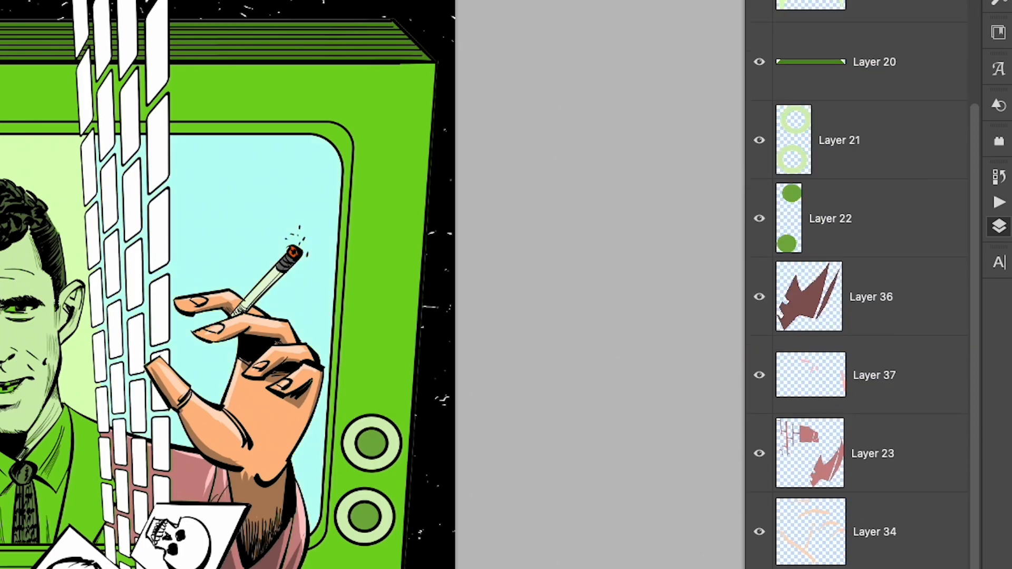
{"action": "scroll", "coordinate": [856, 285], "scroll_direction": "down", "scroll_amount": 5}
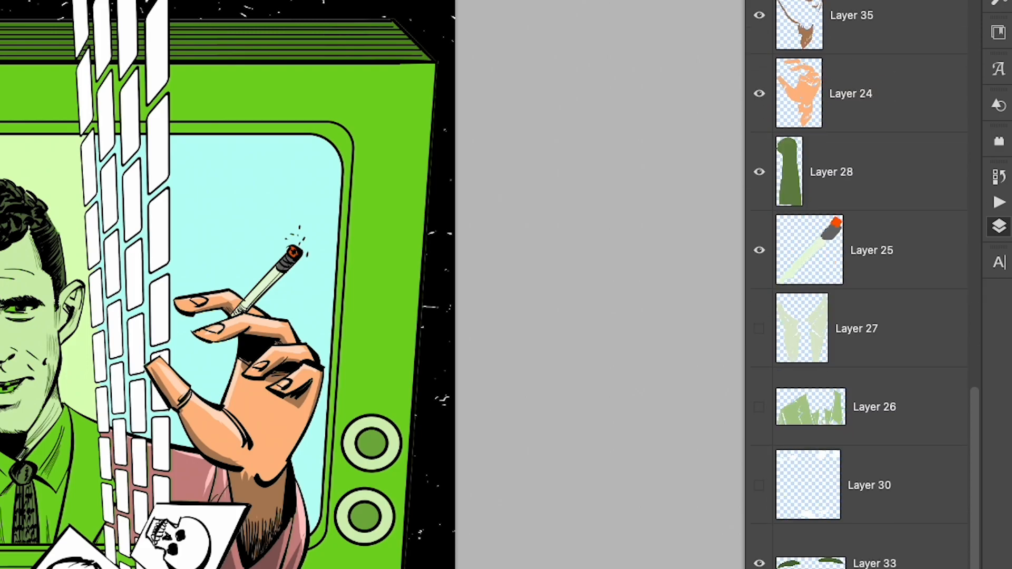
{"action": "scroll", "coordinate": [864, 285], "scroll_direction": "up", "scroll_amount": 10}
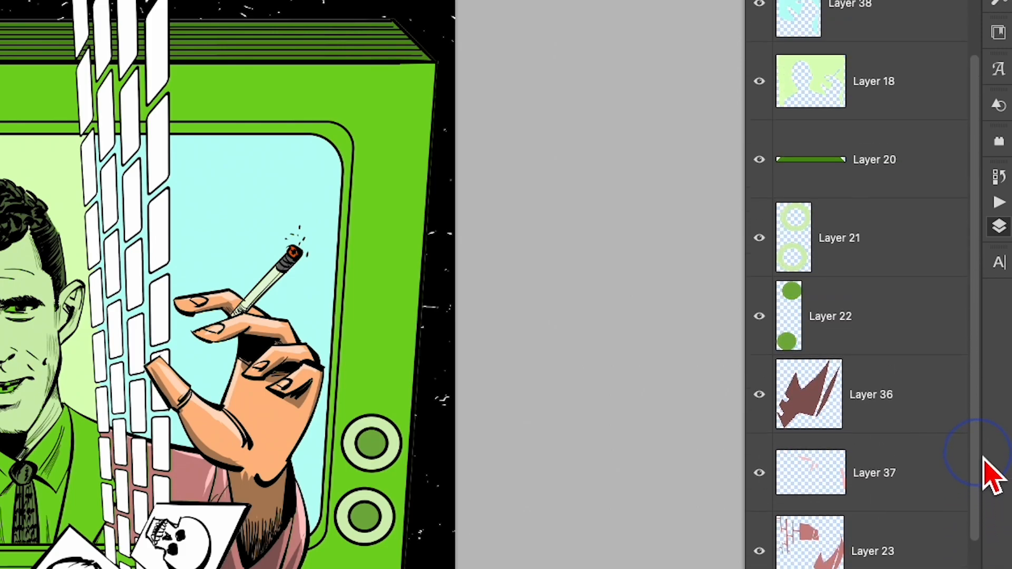
- Move Layer 20 and the colour layers beneath it to directly below the Rod and TV group, and add a new layer above Layer 20
{"action": "key", "text": "super+plus"}
{"action": "key", "text": "super+plus"}
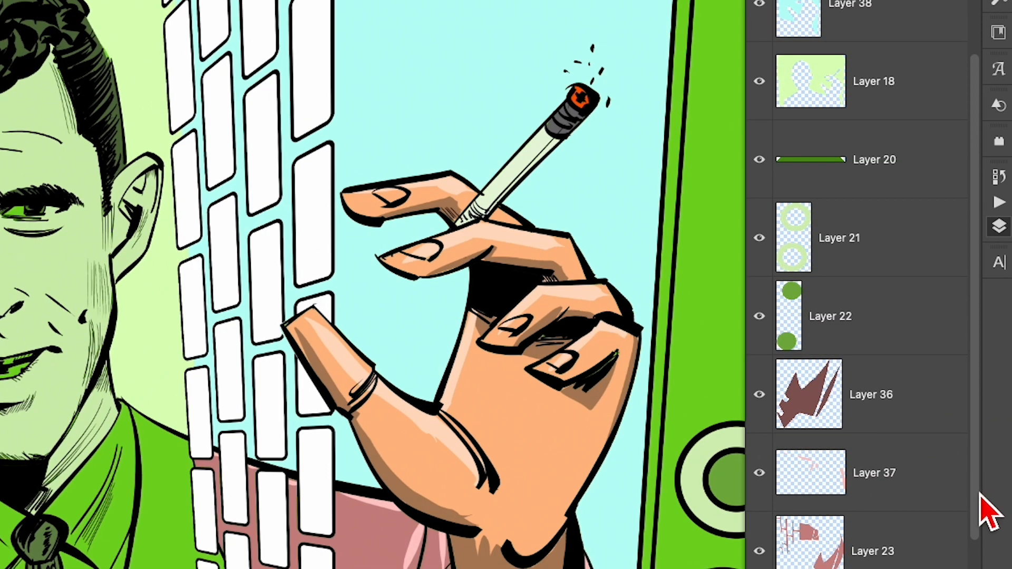
{"action": "left_click_drag", "start_coordinate": [980, 495], "coordinate": [984, 403]}
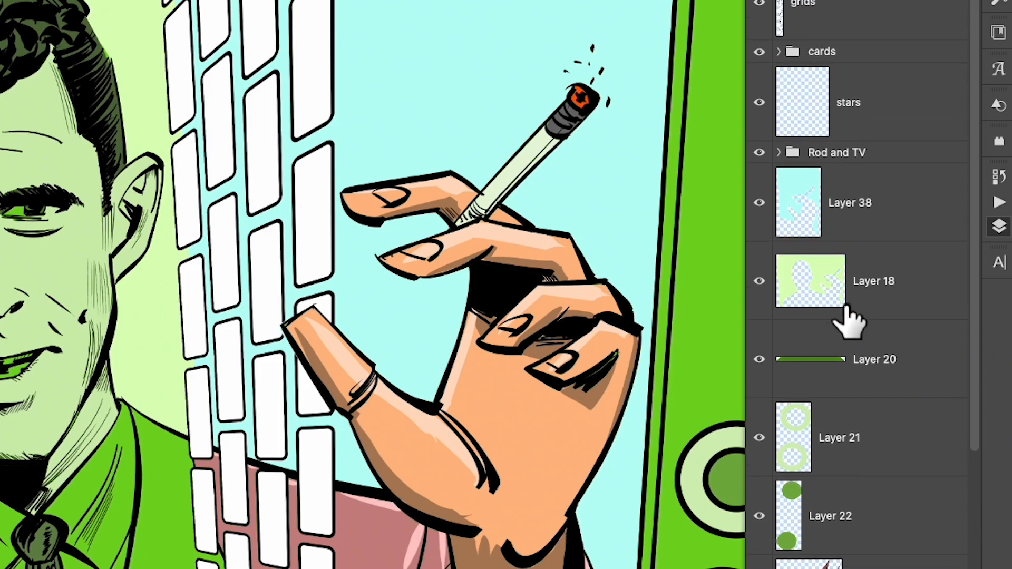
{"action": "left_click", "coordinate": [845, 369], "text": "shift"}
{"action": "left_click_drag", "start_coordinate": [848, 356], "coordinate": [854, 206]}
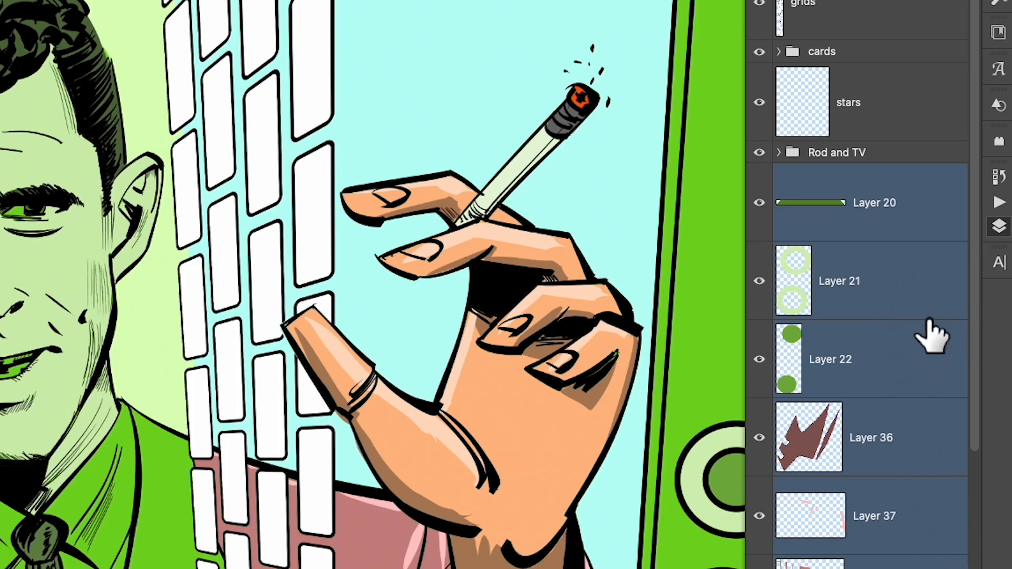
{"action": "left_click", "coordinate": [862, 234]}
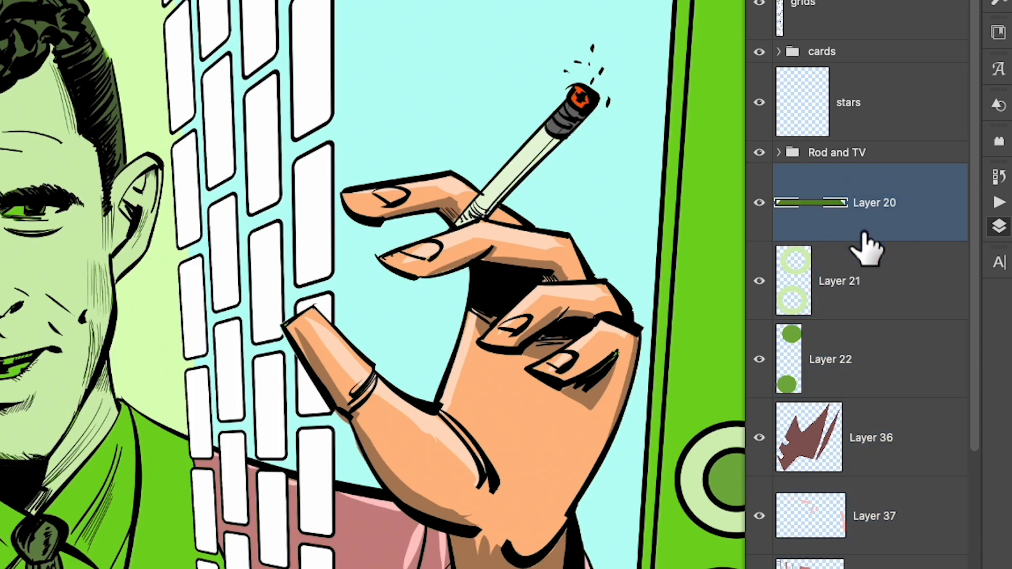
{"action": "key", "text": "super+alt+shift+n"}
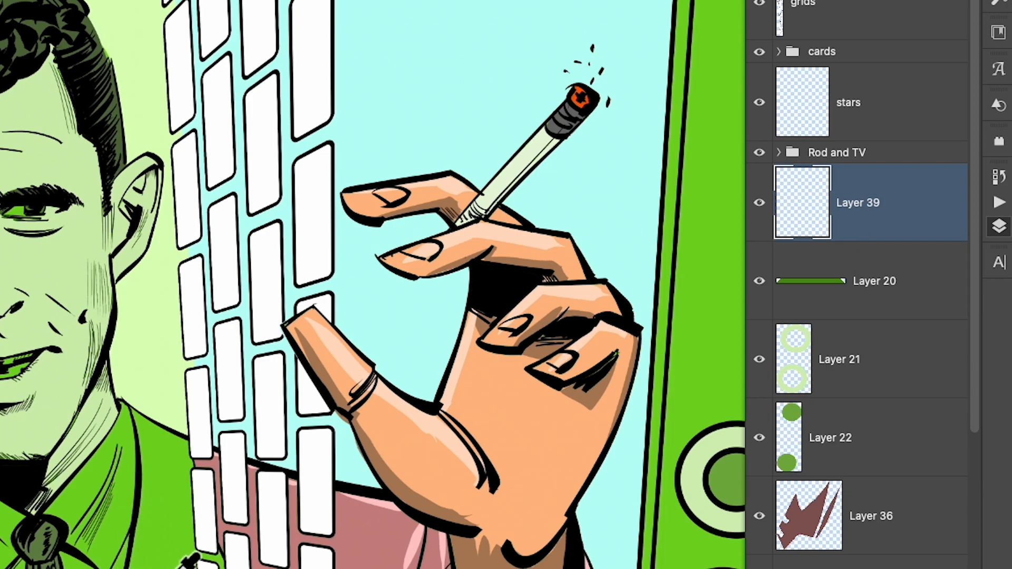
- Toggle the visibility of the layer beneath Layer 25 to clear the bright green from the man's eyes, teeth, shirt and suit
{"action": "scroll", "coordinate": [971, 413], "scroll_direction": "down", "scroll_amount": 10}
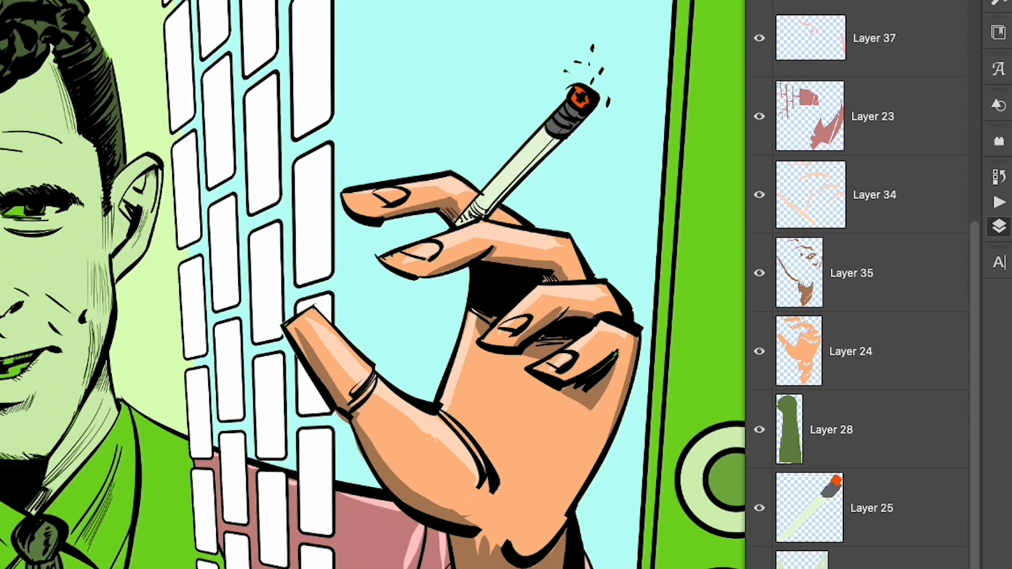
{"action": "left_click", "coordinate": [759, 568]}
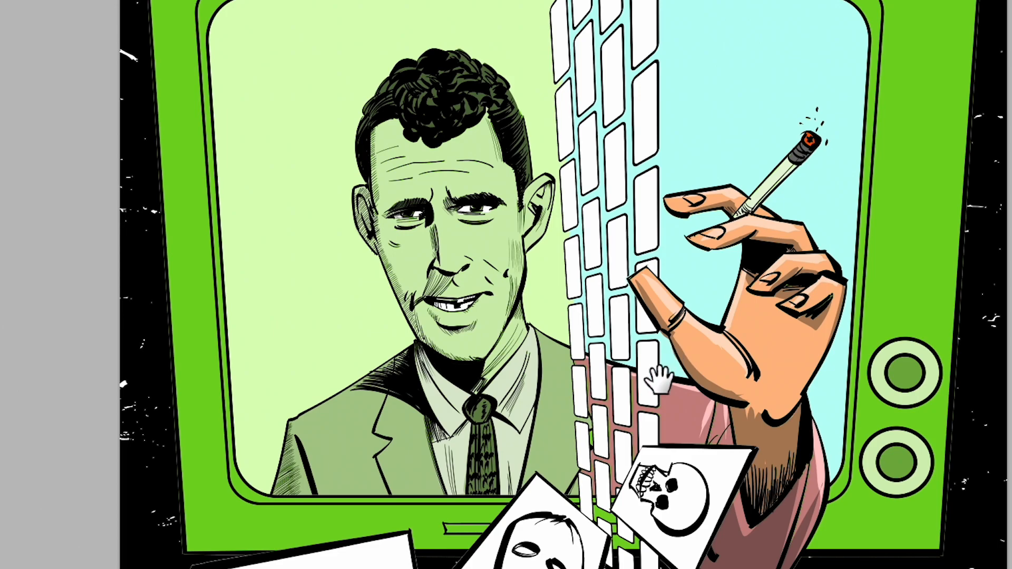
{"action": "left_click_drag", "start_coordinate": [659, 383], "coordinate": [629, 397]}
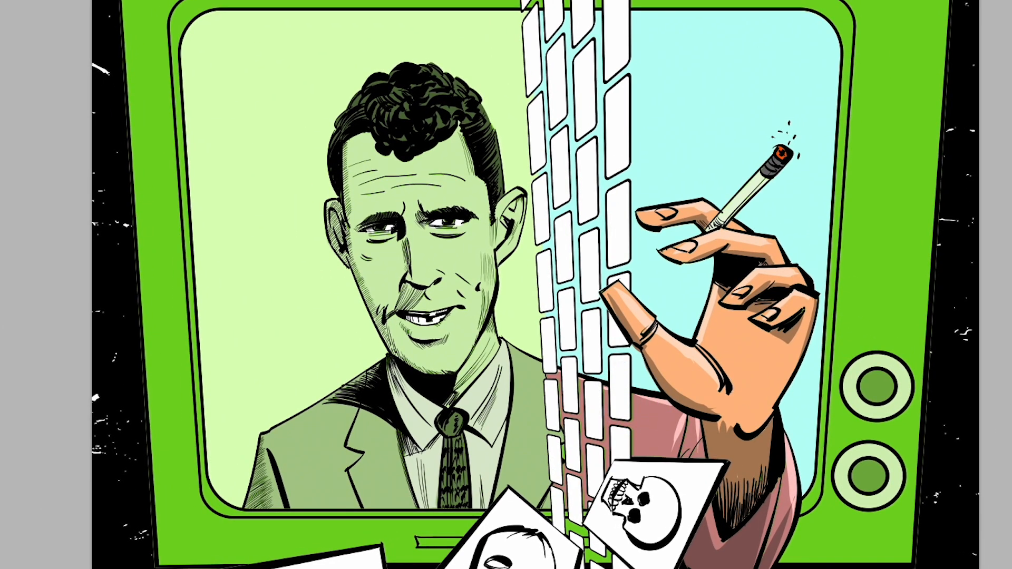
{"action": "key", "text": "ctrl+minus"}
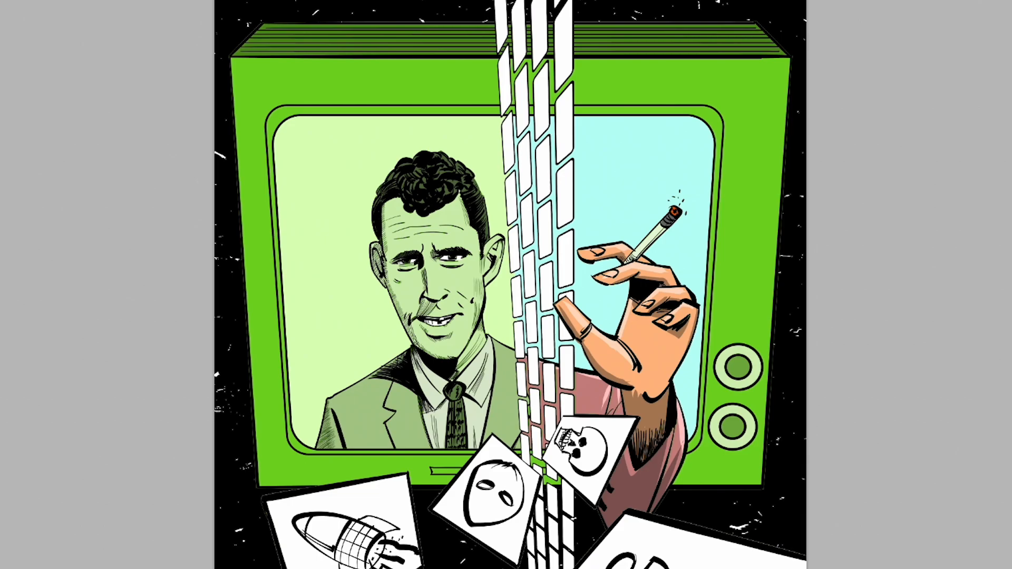
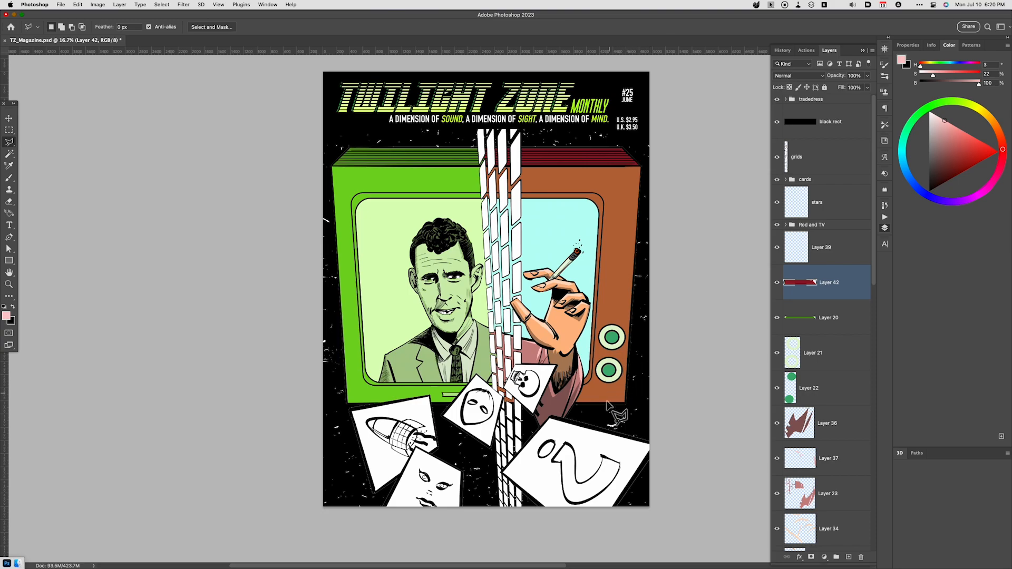
- Expand the cards group and add a new layer directly above Layer 4
{"action": "key", "text": "space"}
{"action": "mouse_move", "coordinate": [643, 373]}
{"action": "left_mouse_down"}
{"action": "mouse_move", "coordinate": [653, 359]}
{"action": "mouse_move", "coordinate": [648, 386]}
{"action": "mouse_move", "coordinate": [653, 374]}
{"action": "left_mouse_up"}
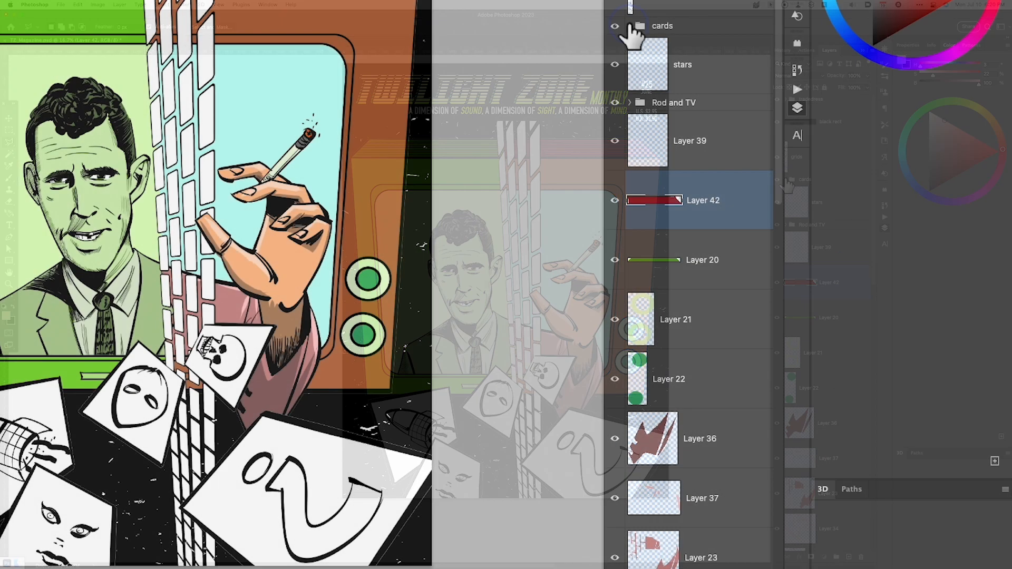
{"action": "left_click", "coordinate": [785, 179]}
{"action": "left_click", "coordinate": [829, 314]}
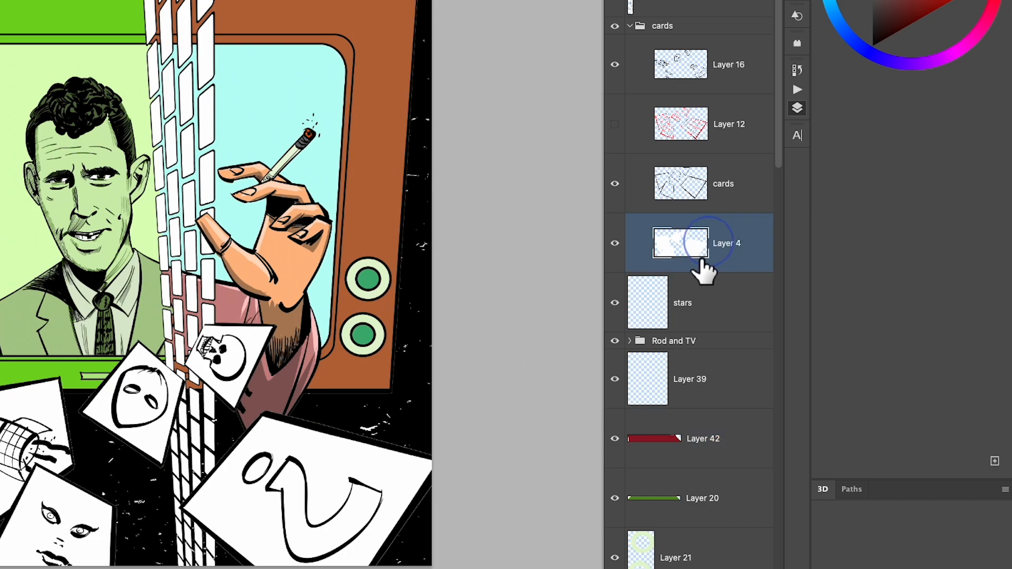
{"action": "key", "text": "alt+shift+super+m"}
{"action": "key", "text": "Escape"}
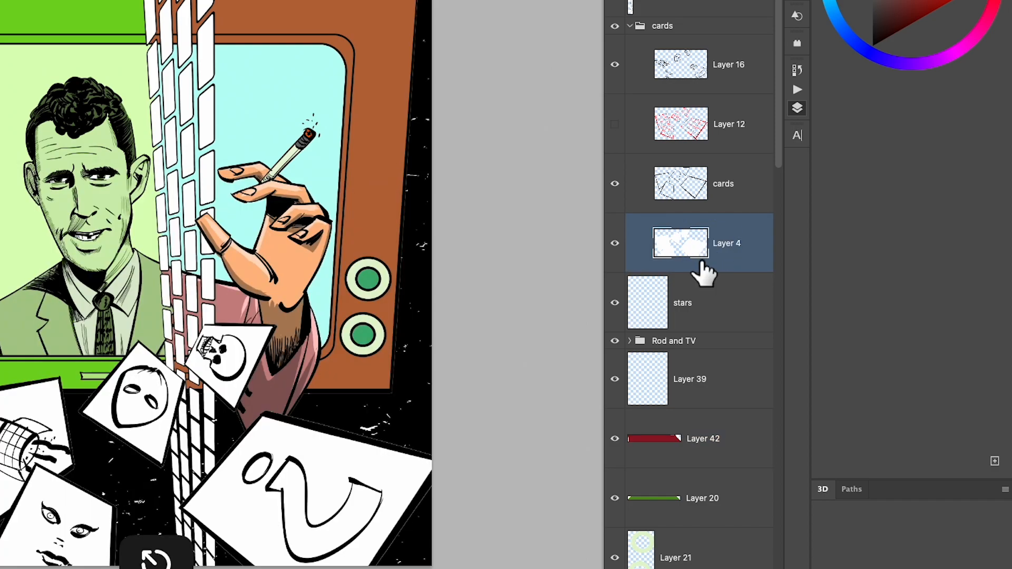
{"action": "key", "text": "alt+shift+super+n"}
- Select the interior of the question mark with the Magic Wand and fill it with red
{"action": "key", "text": "w"}
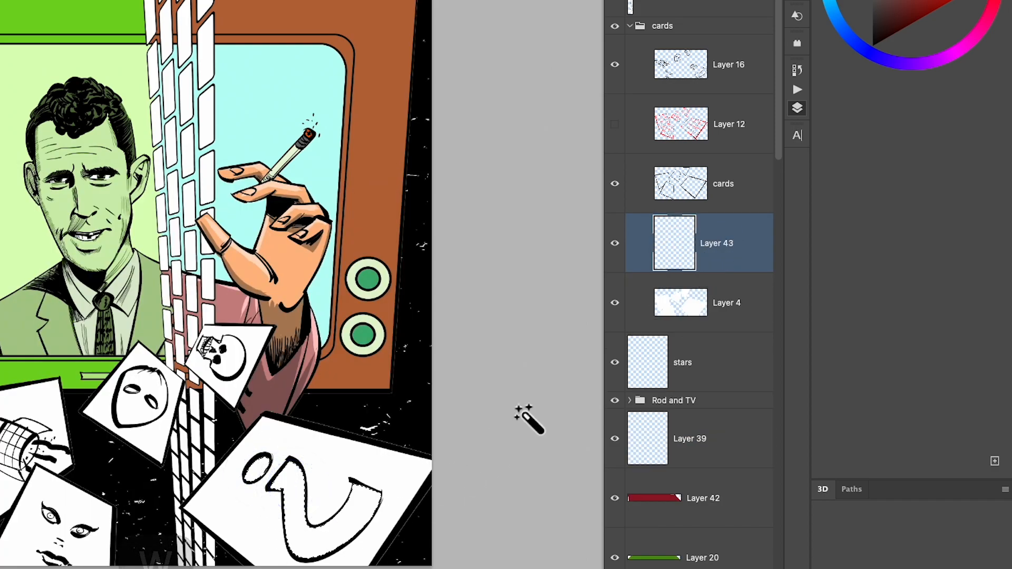
{"action": "left_click", "coordinate": [624, 398]}
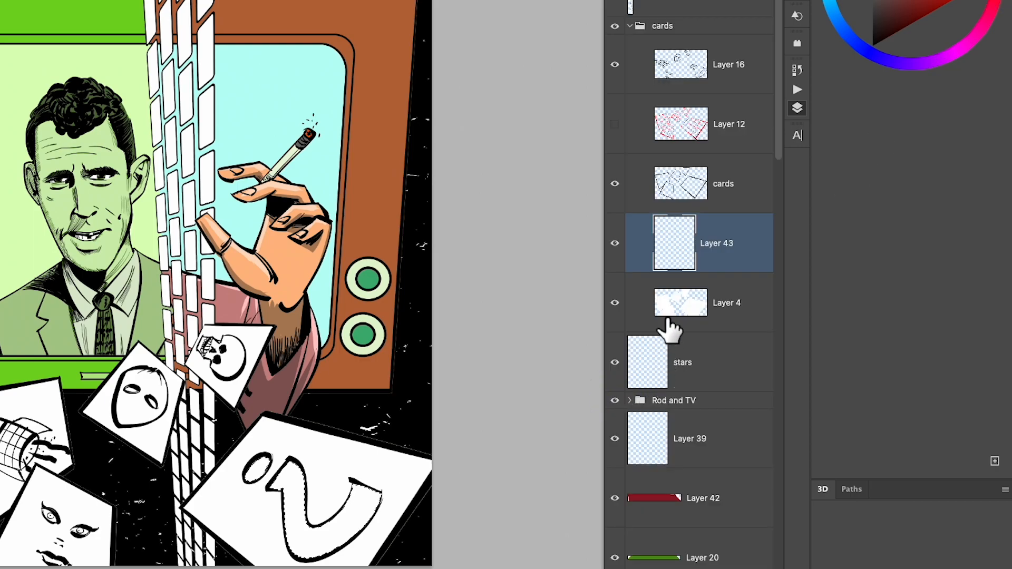
{"action": "key", "text": "alt+BackSpace"}
{"action": "key", "text": "super+d"}
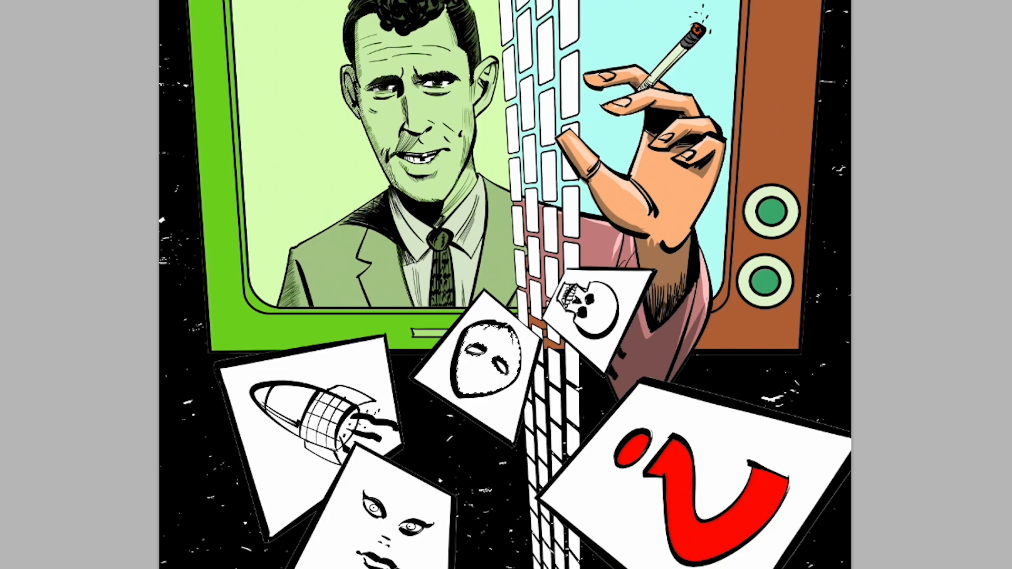
- Add a new layer, then fill the mask's face with dusty pink and its eye holes with dark grey
{"action": "key", "text": "ctrl+alt+super+n"}
{"action": "key", "text": "alt+BackSpace"}
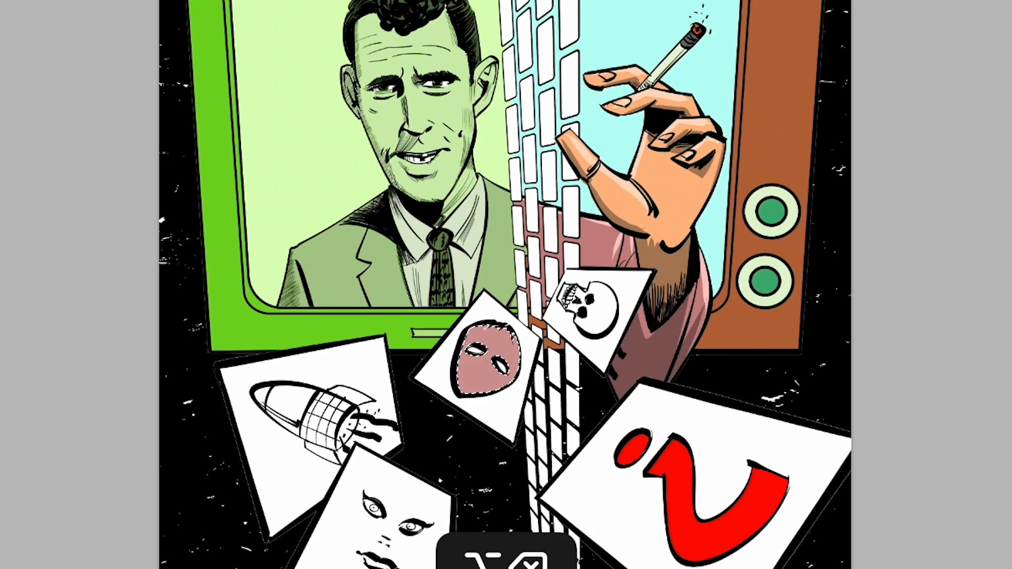
{"action": "key", "text": "super+d"}
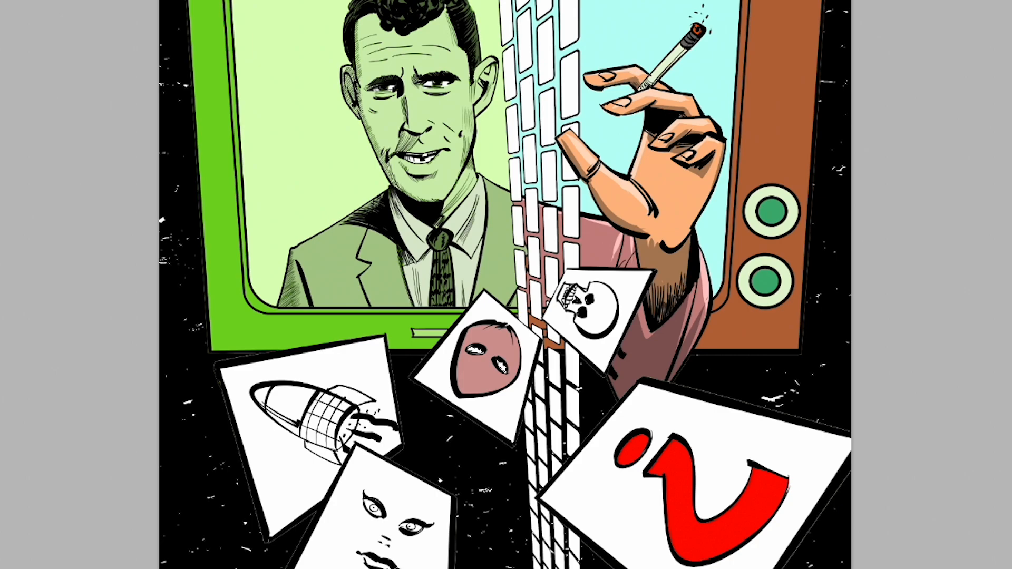
{"action": "key", "text": "alt+BackSpace"}
{"action": "key", "text": "super+d"}
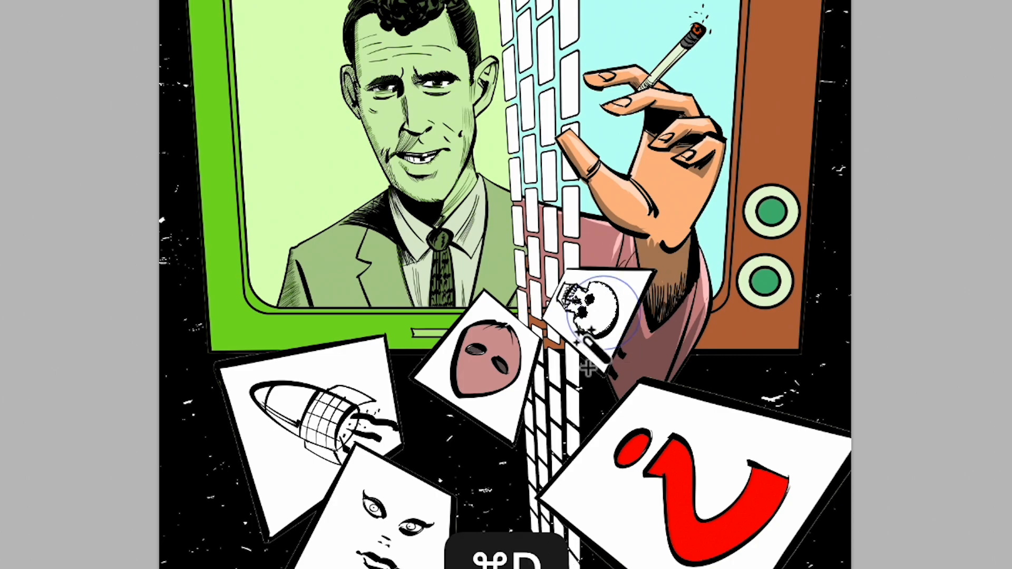
- Fill the skull with pale grey and brush over the gaps around its eye sockets
{"action": "key", "text": "super+equal"}
{"action": "key", "text": "super+equal"}
{"action": "key", "text": "super+equal"}
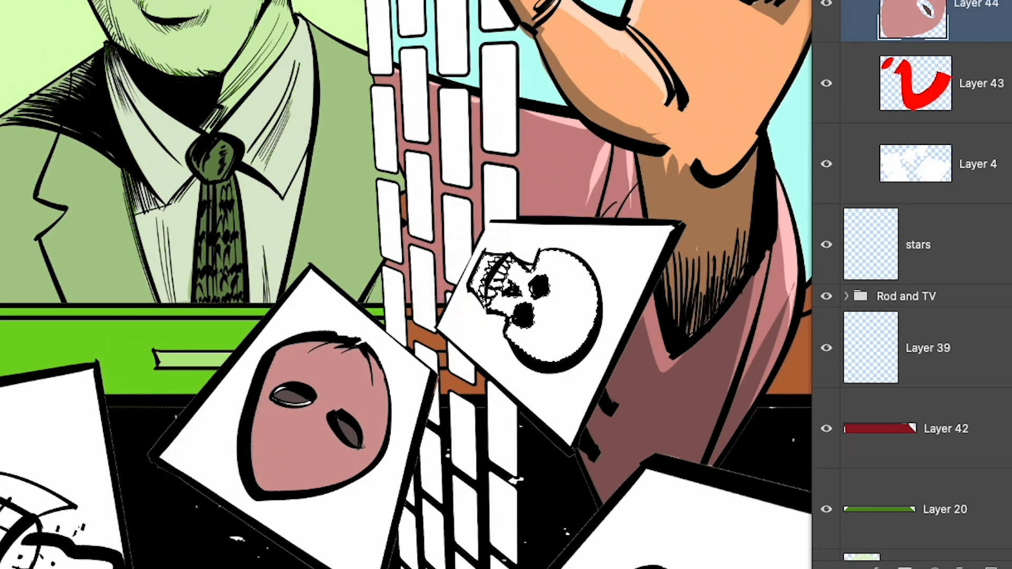
{"action": "key", "text": "alt+BackSpace"}
{"action": "key", "text": "super+d"}
{"action": "key", "text": "b"}
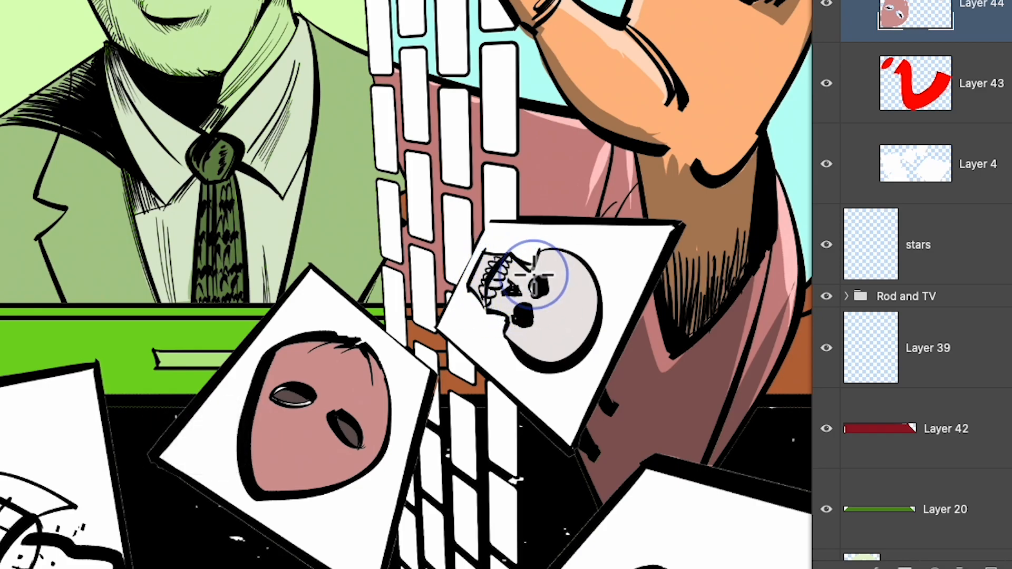
{"action": "mouse_move", "coordinate": [533, 274]}
{"action": "left_mouse_down"}
{"action": "mouse_move", "coordinate": [555, 312]}
{"action": "mouse_move", "coordinate": [489, 301]}
{"action": "mouse_move", "coordinate": [517, 316]}
{"action": "left_mouse_up"}
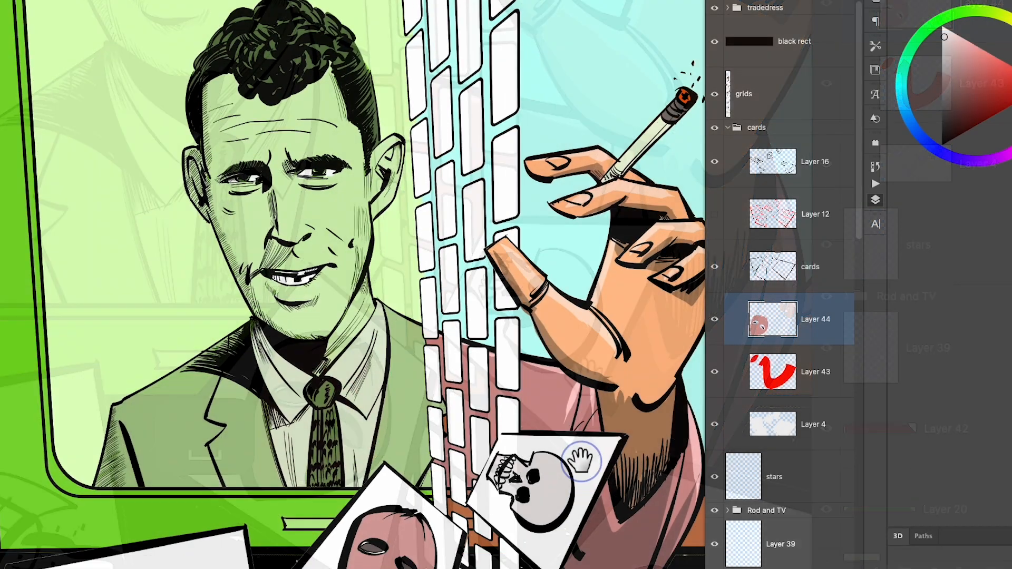
- Add a new layer above Layer 44 and fill the front section of the rocket's body with bright cyan
{"action": "left_click_drag", "start_coordinate": [581, 461], "coordinate": [638, 345]}
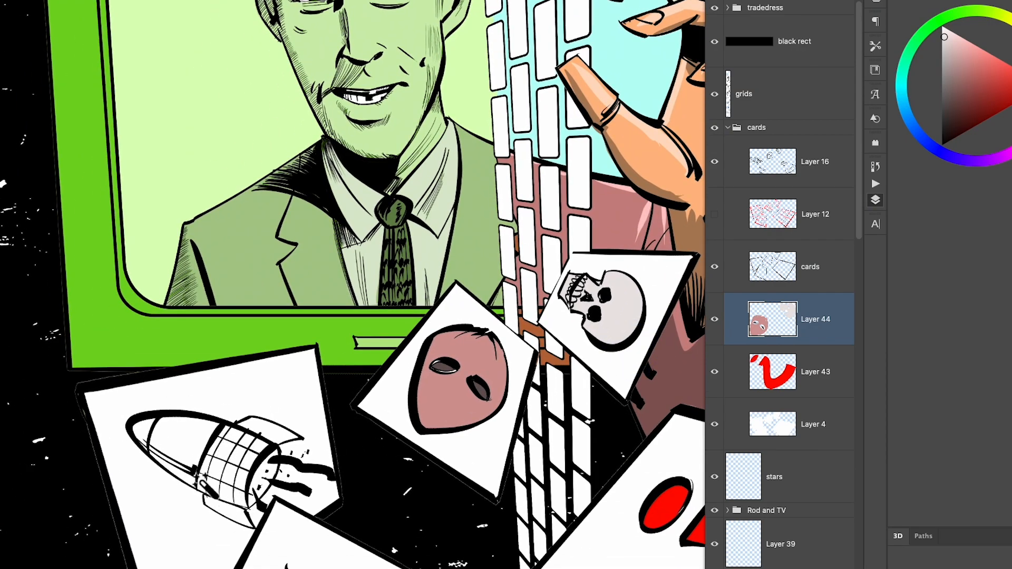
{"action": "left_click", "coordinate": [176, 439]}
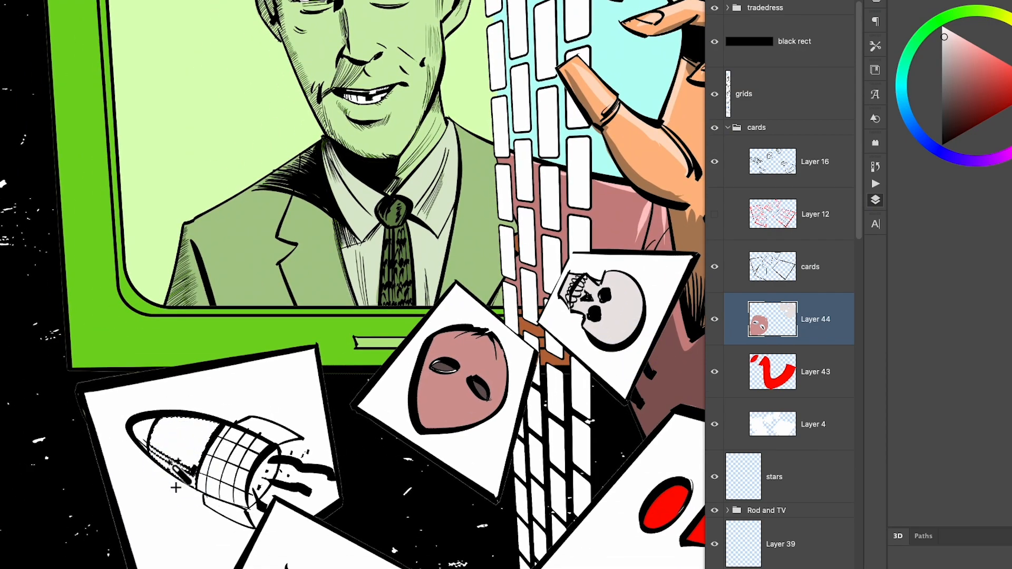
{"action": "key", "text": "ctrl+shift+alt+n"}
{"action": "left_click", "coordinate": [906, 92]}
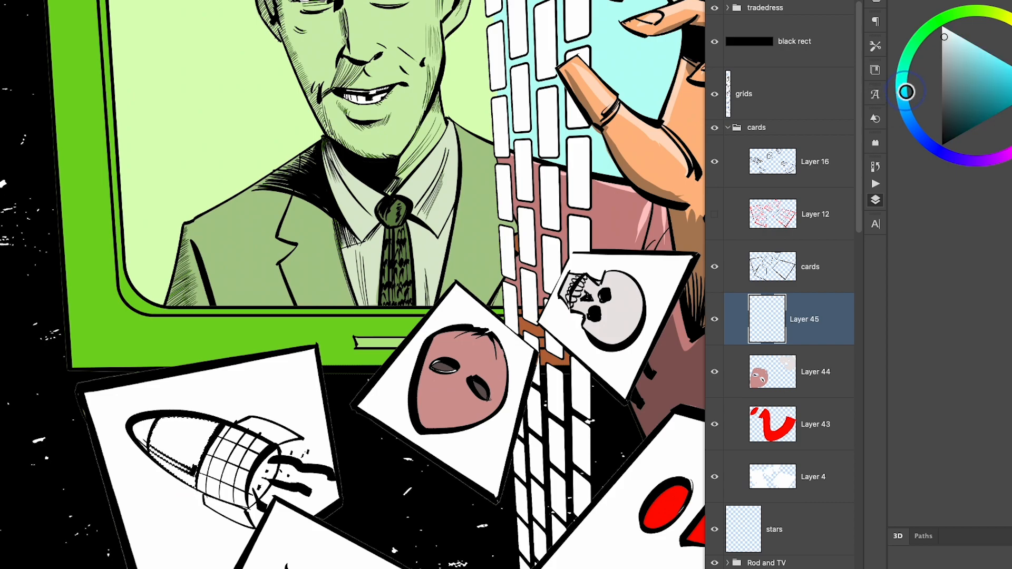
{"action": "key", "text": "alt+BackSpace"}
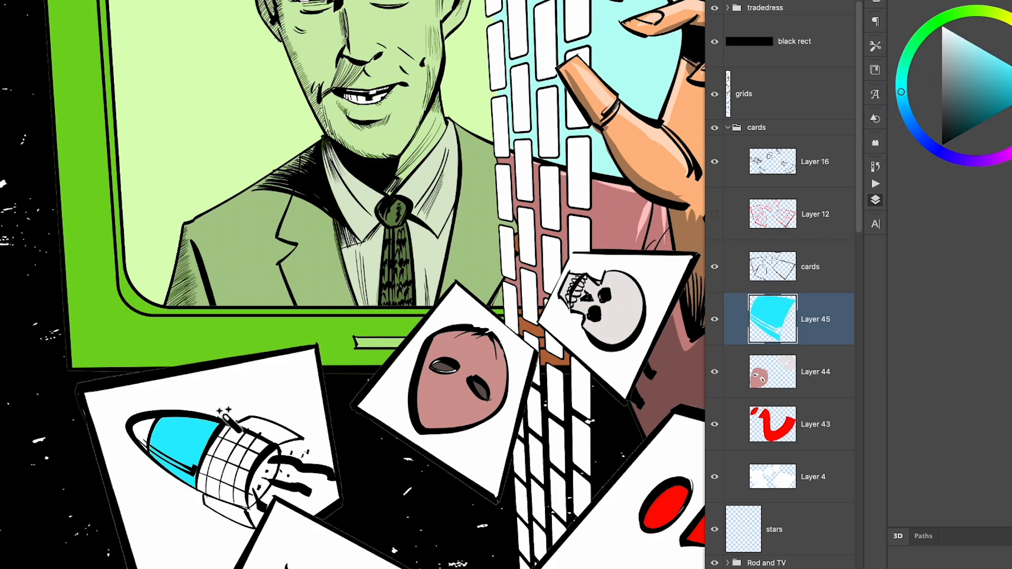
- Fill the rocket's nose cone and both tail fins with red on Layer 45
{"action": "left_click", "coordinate": [1011, 86]}
{"action": "left_click", "coordinate": [875, 200]}
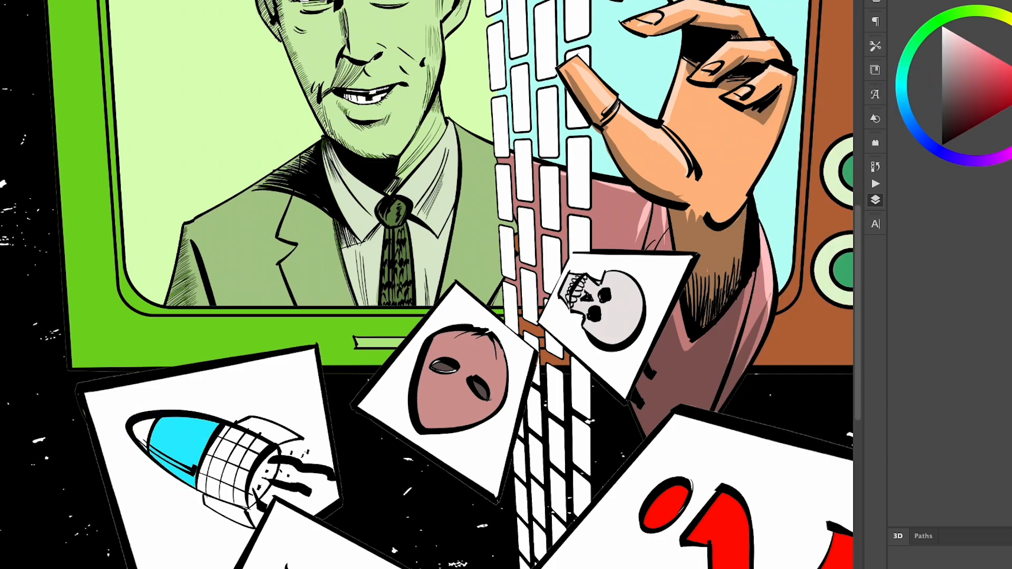
{"action": "key", "text": "F7"}
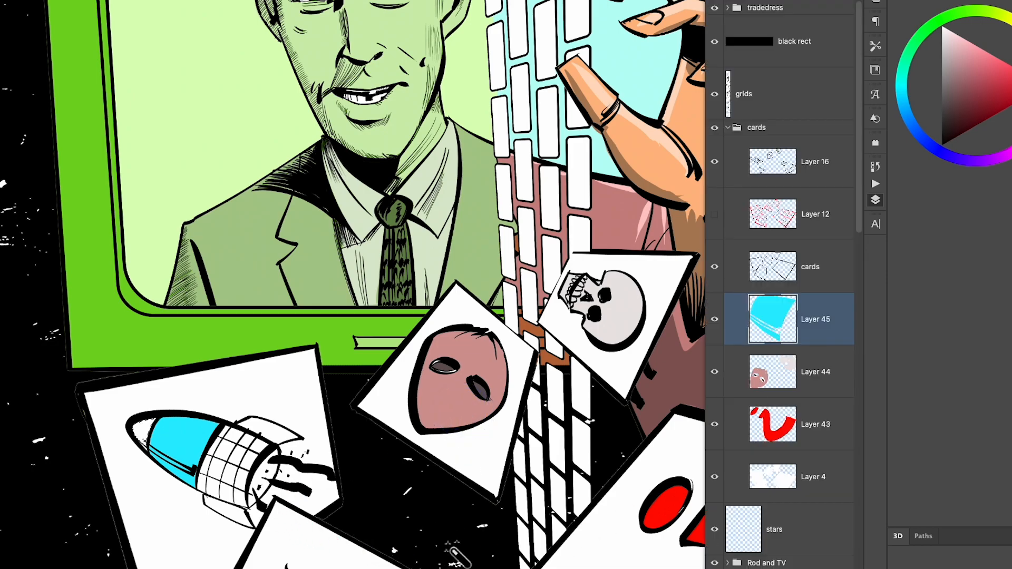
{"action": "key", "text": "alt+BackSpace"}
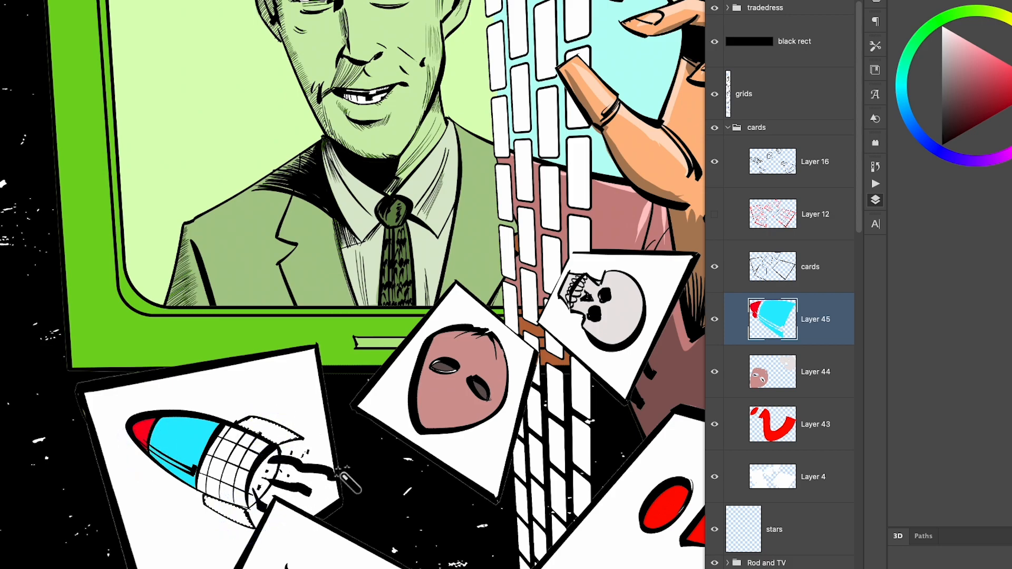
{"action": "key", "text": "alt+BackSpace"}
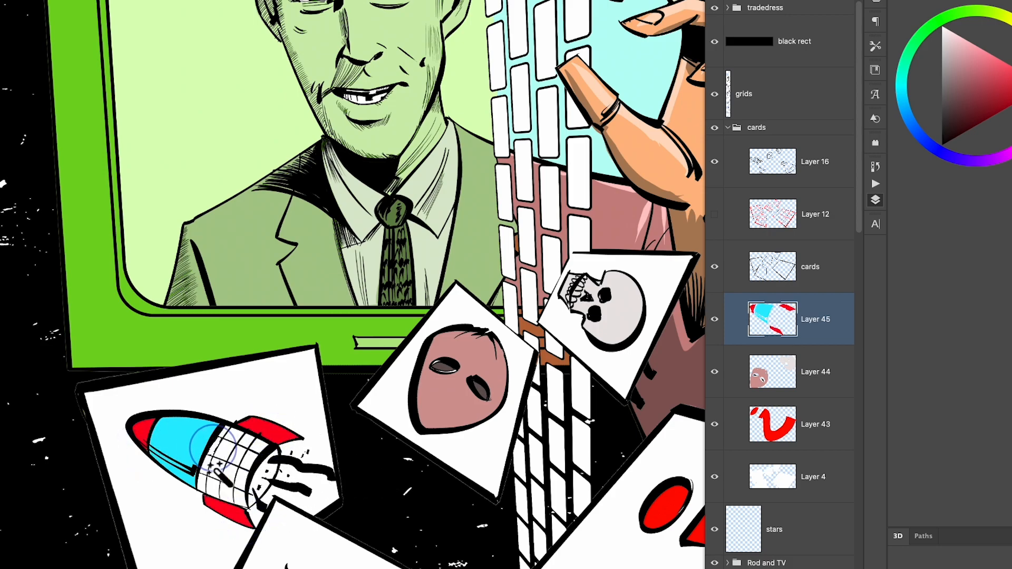
- Select alternating squares of the rocket's grid section and fill them with black on Layer 16 to make a checkerboard
{"action": "left_click", "coordinate": [204, 482], "text": "shift"}
{"action": "left_click", "coordinate": [215, 487], "text": "shift"}
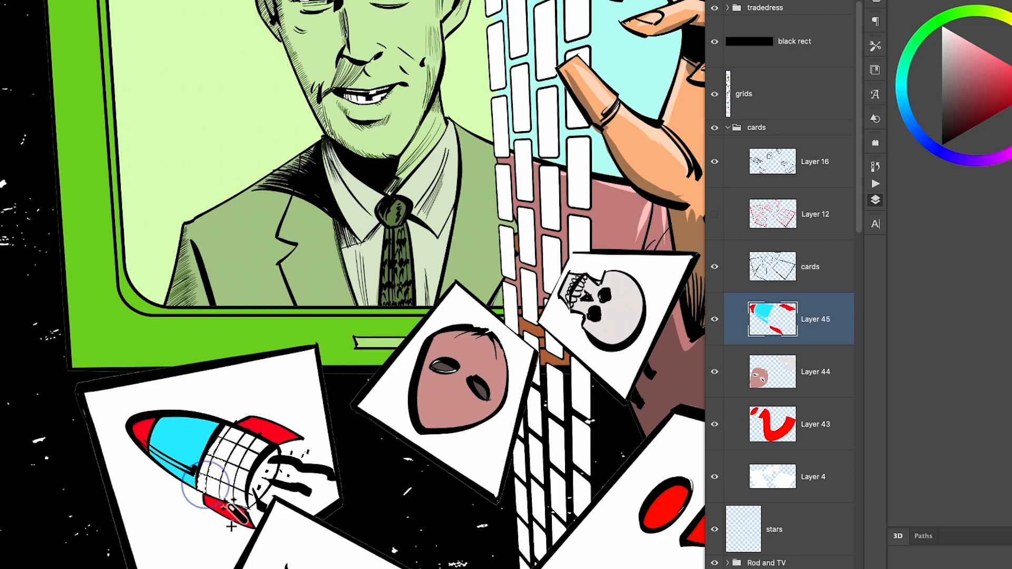
{"action": "left_click", "coordinate": [228, 494], "text": "shift"}
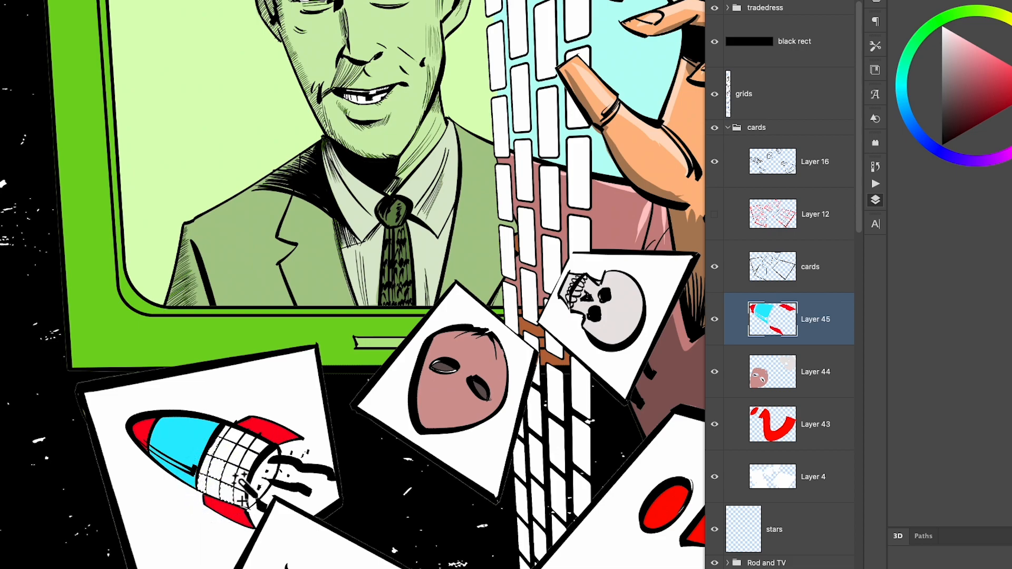
{"action": "left_click", "coordinate": [240, 478], "text": "shift"}
{"action": "left_click", "coordinate": [243, 460], "text": "shift"}
{"action": "left_click", "coordinate": [259, 445], "text": "shift"}
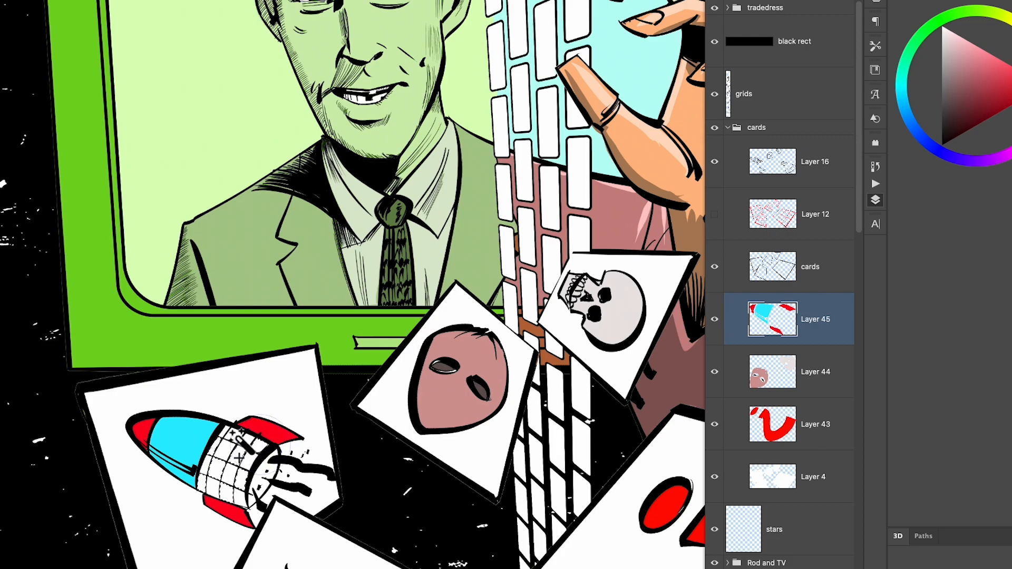
{"action": "left_click", "coordinate": [233, 434], "text": "shift"}
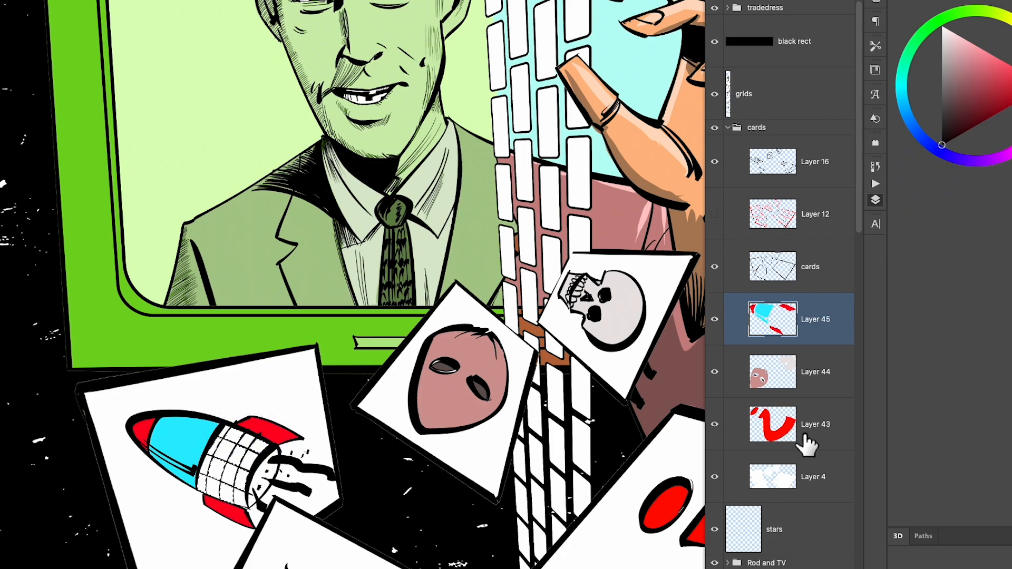
{"action": "left_click", "coordinate": [817, 183]}
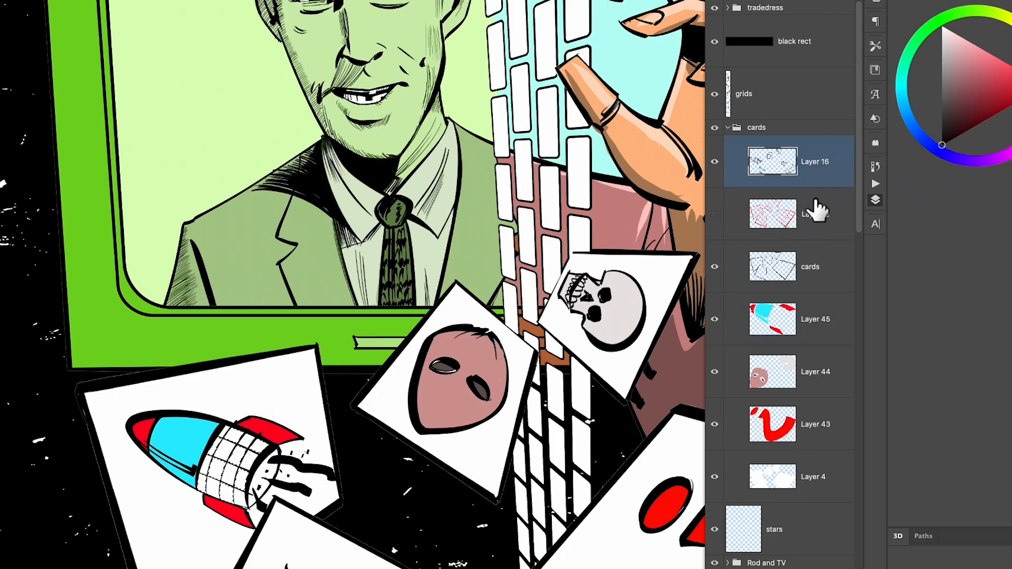
{"action": "key", "text": "alt+BackSpace"}
{"action": "key", "text": "super+d"}
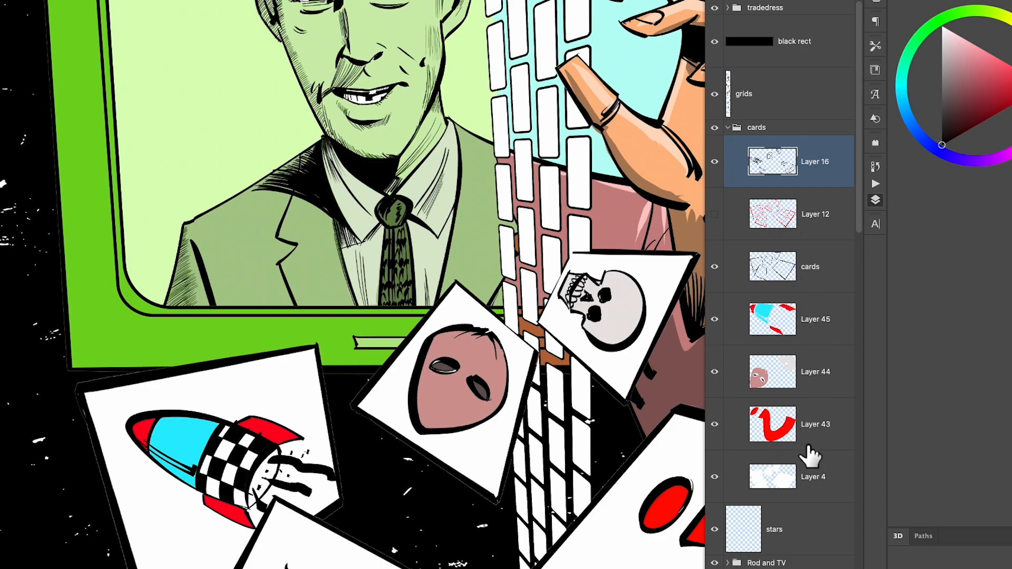
- Select the rocket's exhaust flame area and fill it with orange on Layer 45
{"action": "left_click", "coordinate": [808, 322]}
{"action": "mouse_move", "coordinate": [265, 471]}
{"action": "left_mouse_down"}
{"action": "mouse_move", "coordinate": [310, 477]}
{"action": "mouse_move", "coordinate": [295, 509]}
{"action": "mouse_move", "coordinate": [261, 522]}
{"action": "mouse_move", "coordinate": [263, 538]}
{"action": "left_mouse_up"}
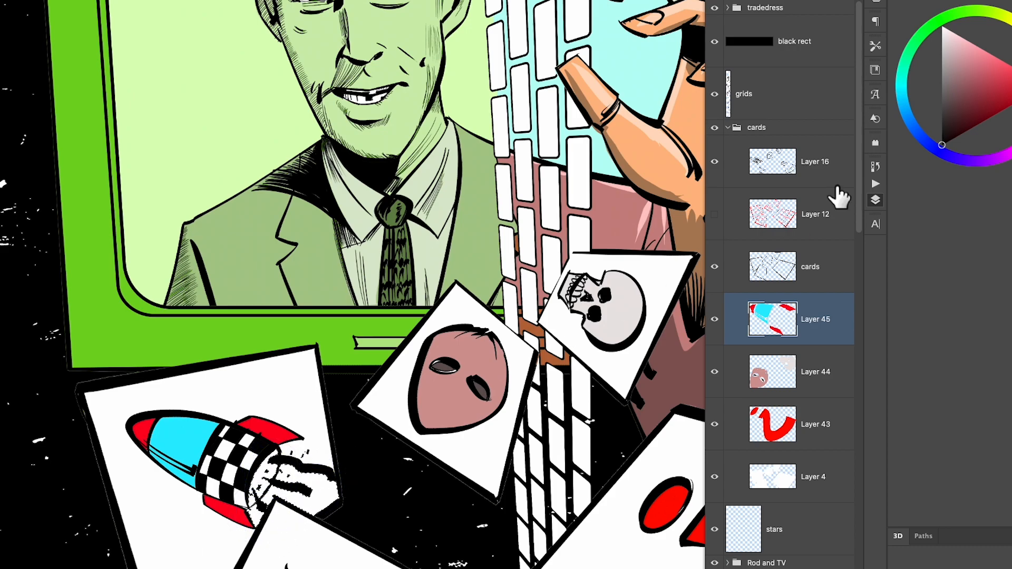
{"action": "left_click", "coordinate": [1011, 59]}
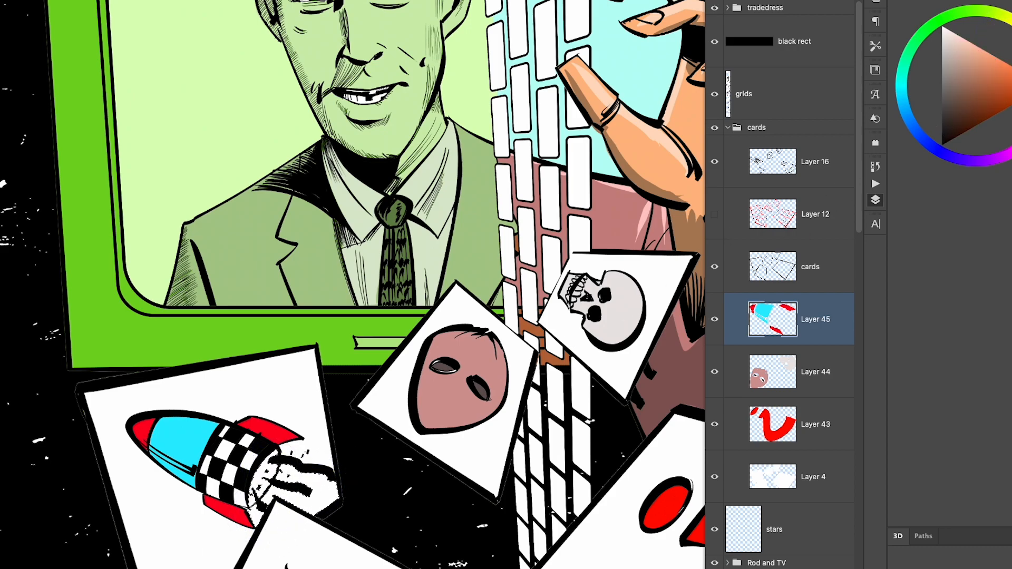
{"action": "key", "text": "alt+BackSpace"}
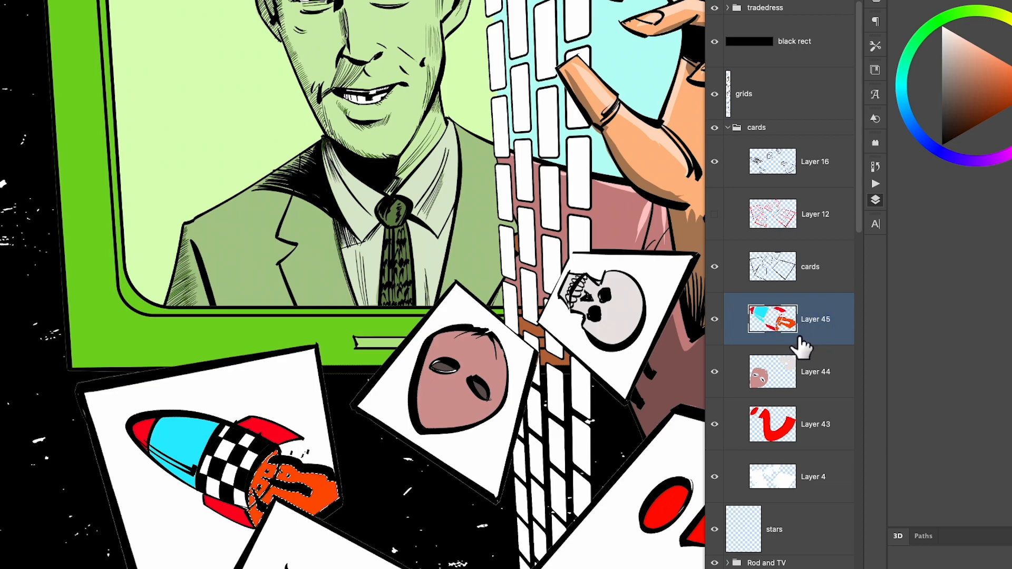
{"action": "key", "text": "ctrl+d"}
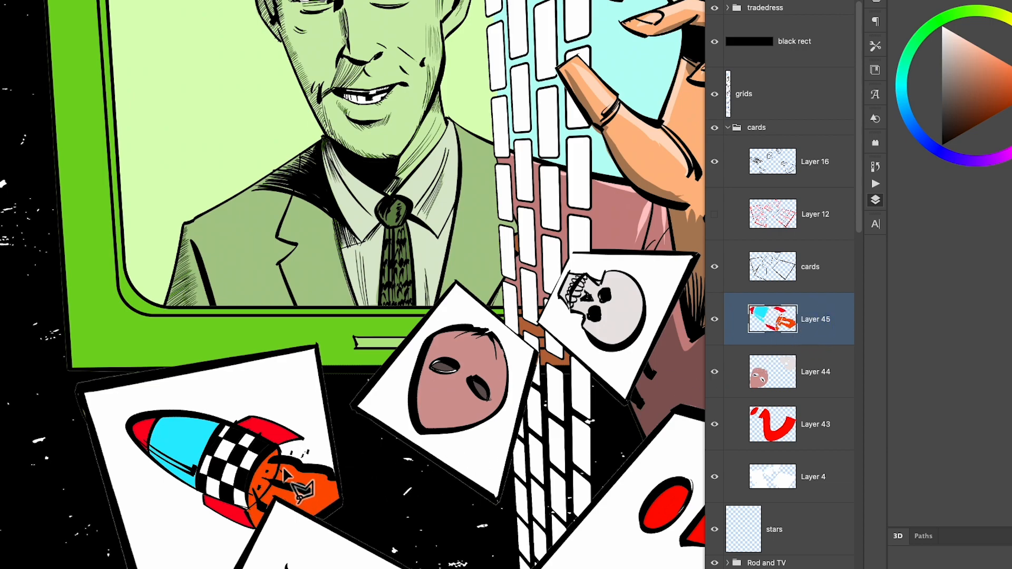
- Outline an inner flame shape within the orange exhaust and fill it with yellow on a new layer above Layer 45
{"action": "mouse_move", "coordinate": [303, 478]}
{"action": "left_mouse_down"}
{"action": "mouse_move", "coordinate": [317, 516]}
{"action": "mouse_move", "coordinate": [266, 503]}
{"action": "mouse_move", "coordinate": [251, 490]}
{"action": "mouse_move", "coordinate": [265, 467]}
{"action": "left_mouse_up"}
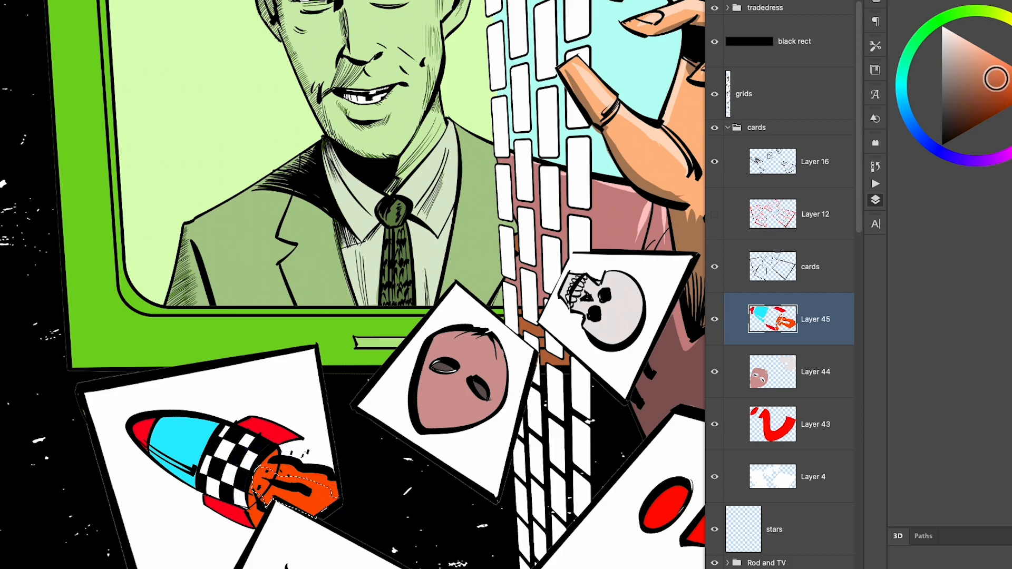
{"action": "left_click", "coordinate": [1010, 18]}
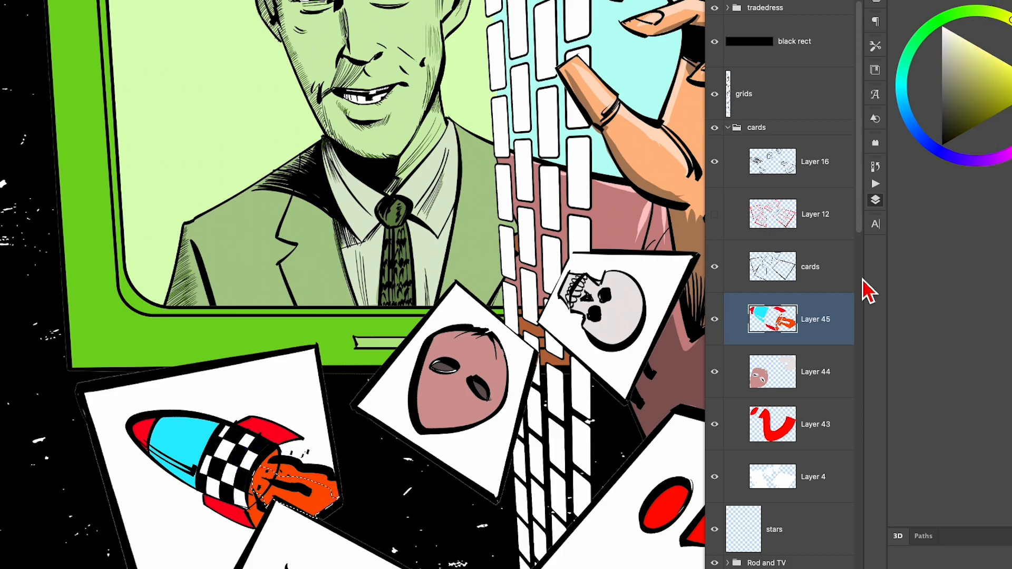
{"action": "key", "text": "ctrl+shift+alt+n"}
{"action": "key", "text": "alt+BackSpace"}
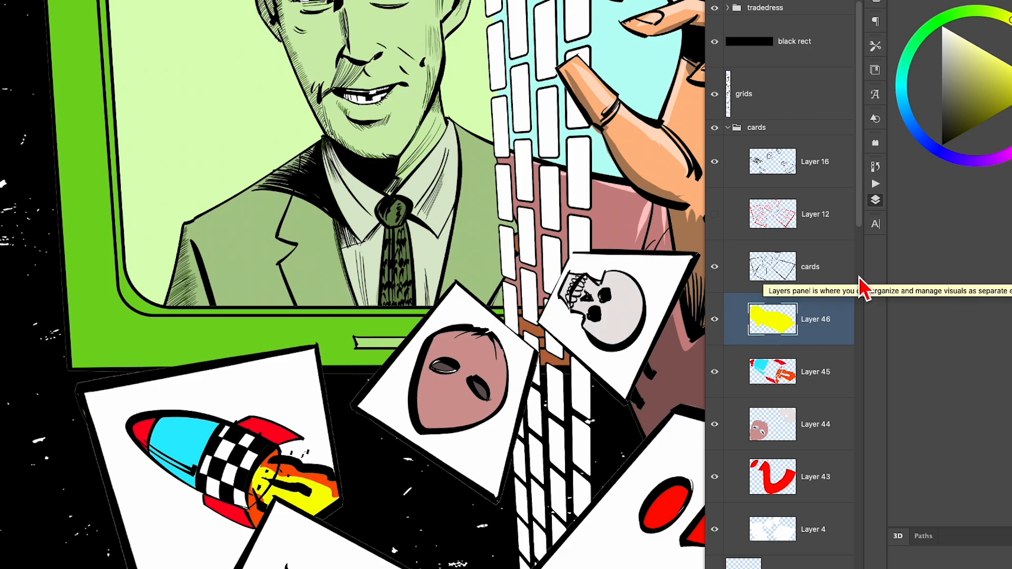
- Paint white highlights on the rocket's body, upper fin and exhaust flame on a new layer above Layer 46
{"action": "key", "text": "ctrl+minus"}
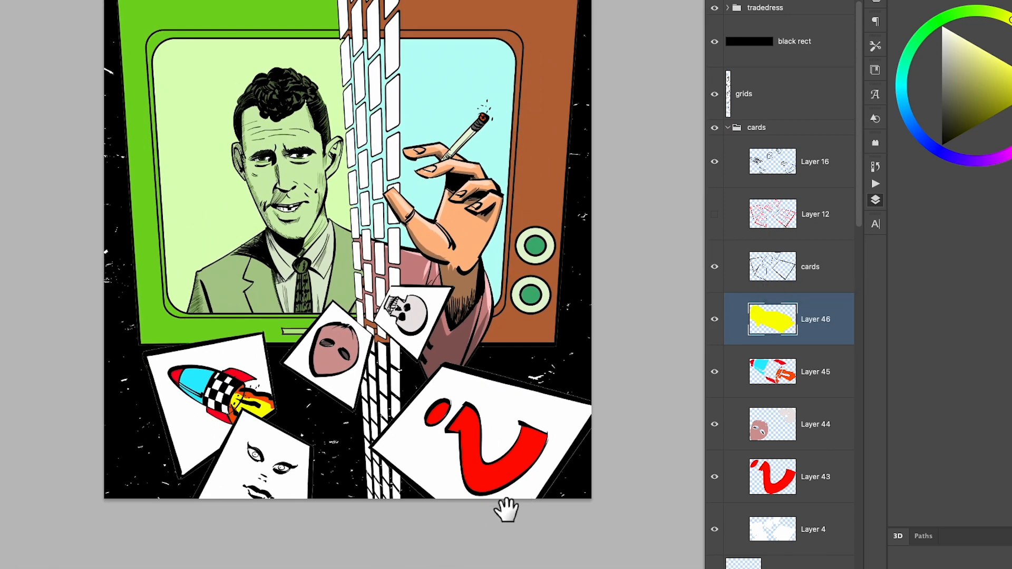
{"action": "key", "text": "ctrl+shift+alt+n"}
{"action": "left_click", "coordinate": [341, 388], "text": "alt"}
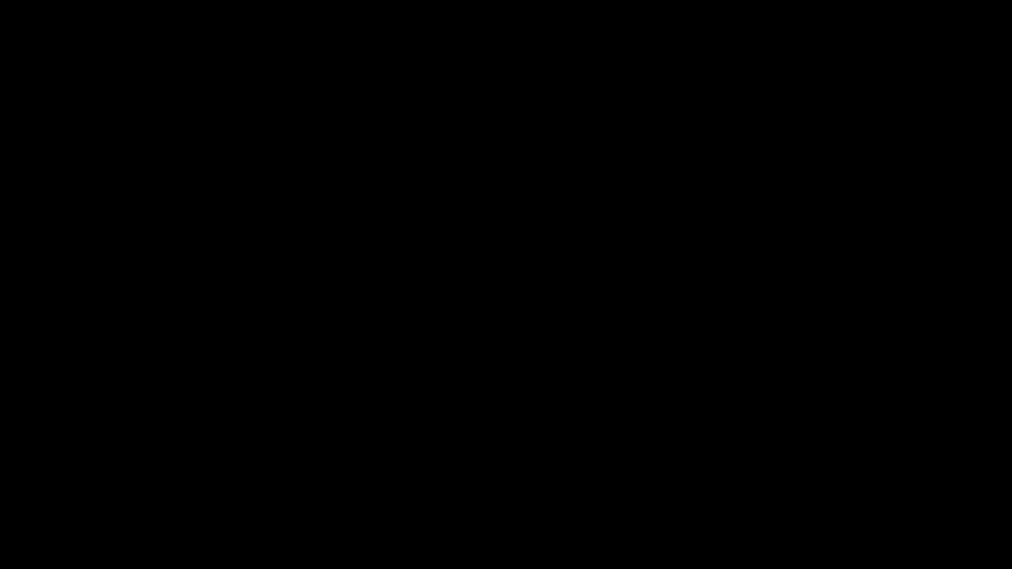
{"action": "key", "text": "ctrl+z"}
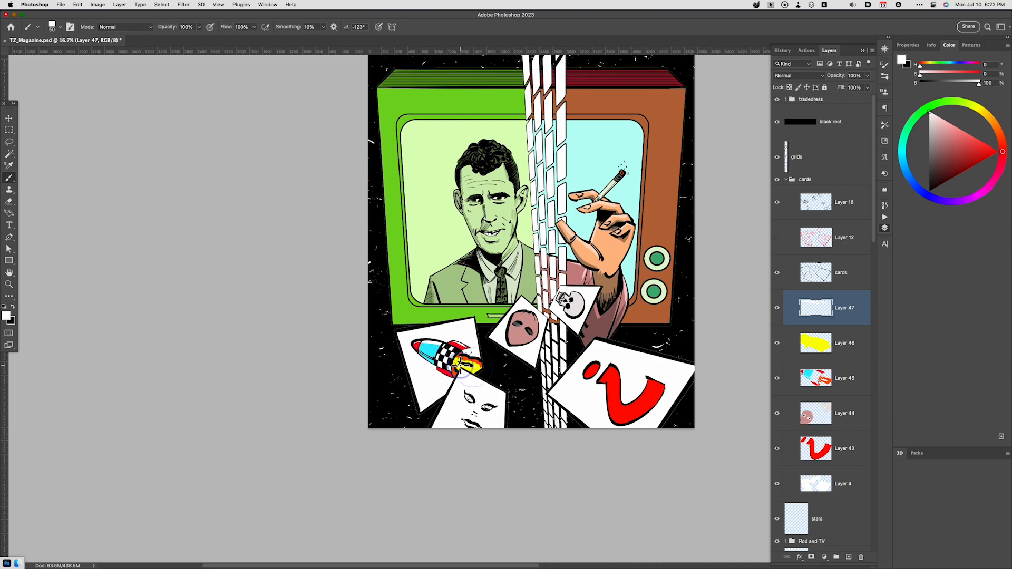
{"action": "key", "text": "ctrl+equal"}
{"action": "key", "text": "ctrl+equal"}
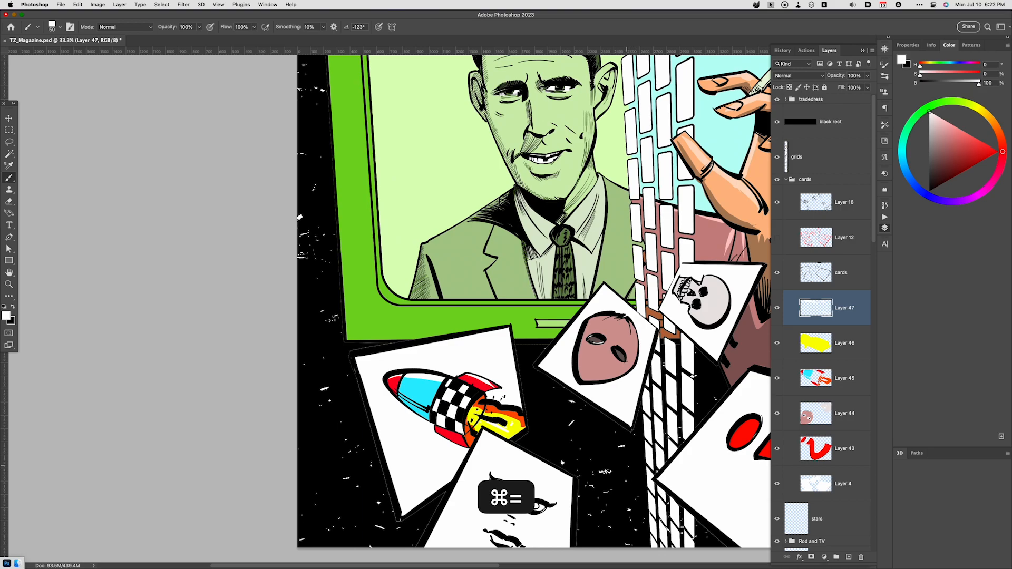
{"action": "key", "text": "space"}
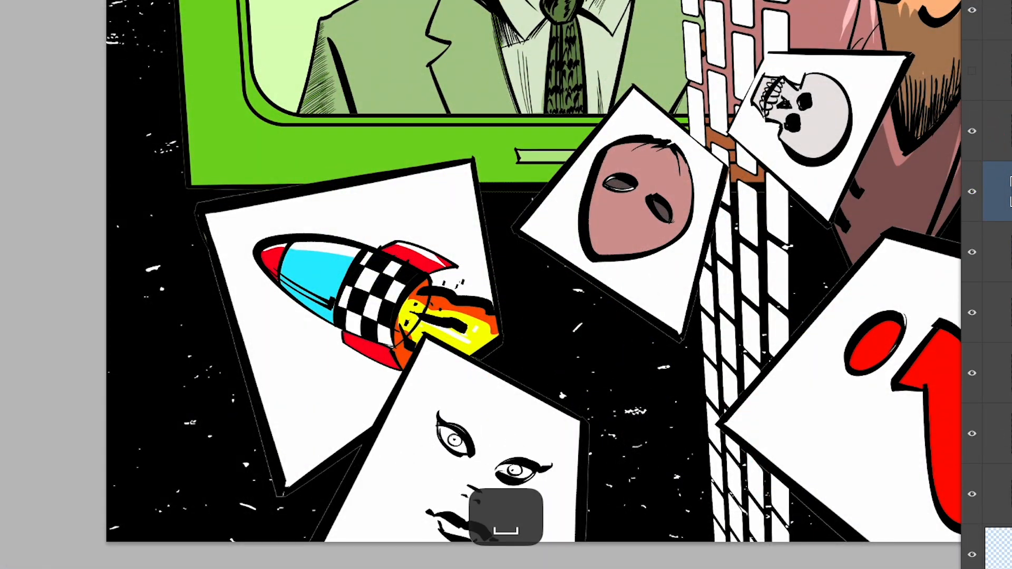
- Paint the lips of the face card red on a new layer above Layer 47
{"action": "key", "text": "ctrl+alt+shift+n"}
{"action": "key", "text": "b"}
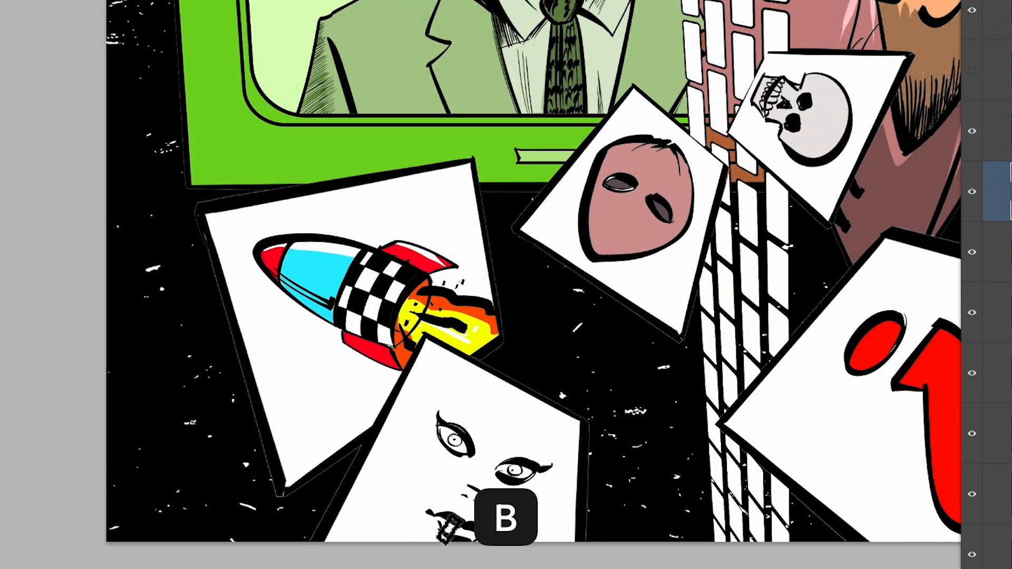
{"action": "left_click_drag", "start_coordinate": [465, 531], "coordinate": [443, 519]}
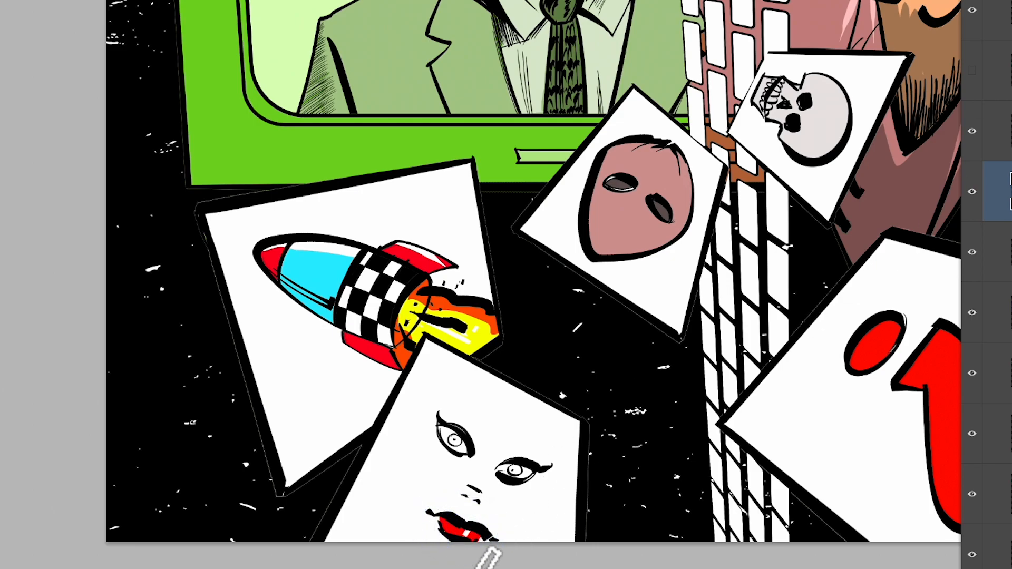
{"action": "key", "text": "super+z"}
- Select both irises of the face card and fill them with light cyan (H 185, S 45, B 100) on Layer 48
{"action": "key", "text": "w"}
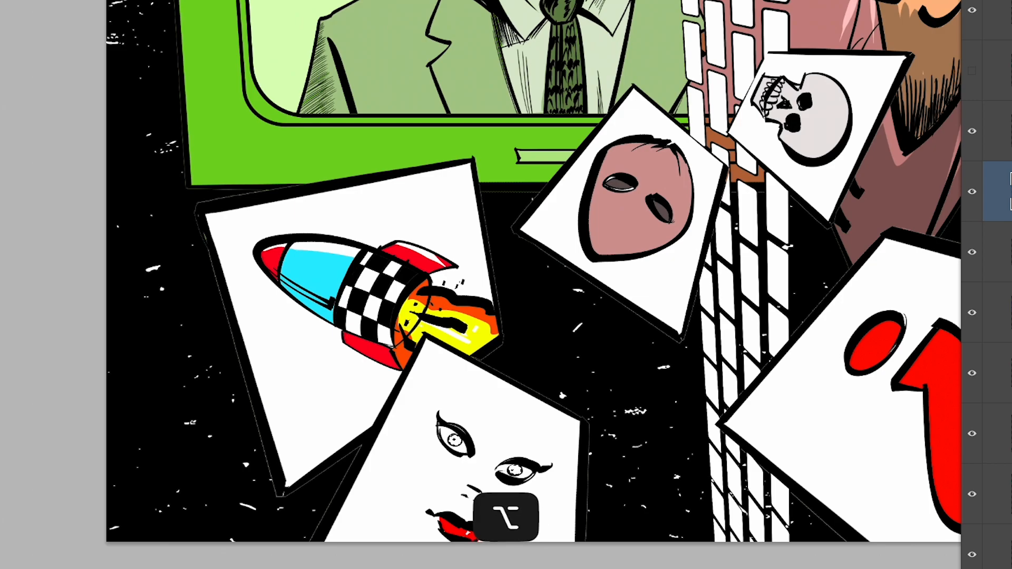
{"action": "key", "text": "alt+BackSpace"}
{"action": "key", "text": "super+d"}
- Examine the coloured cards and the overall cover composition up close and as a whole
{"action": "key", "text": "space"}
{"action": "left_click_drag", "start_coordinate": [667, 519], "coordinate": [650, 452]}
{"action": "key", "text": "super+minus"}
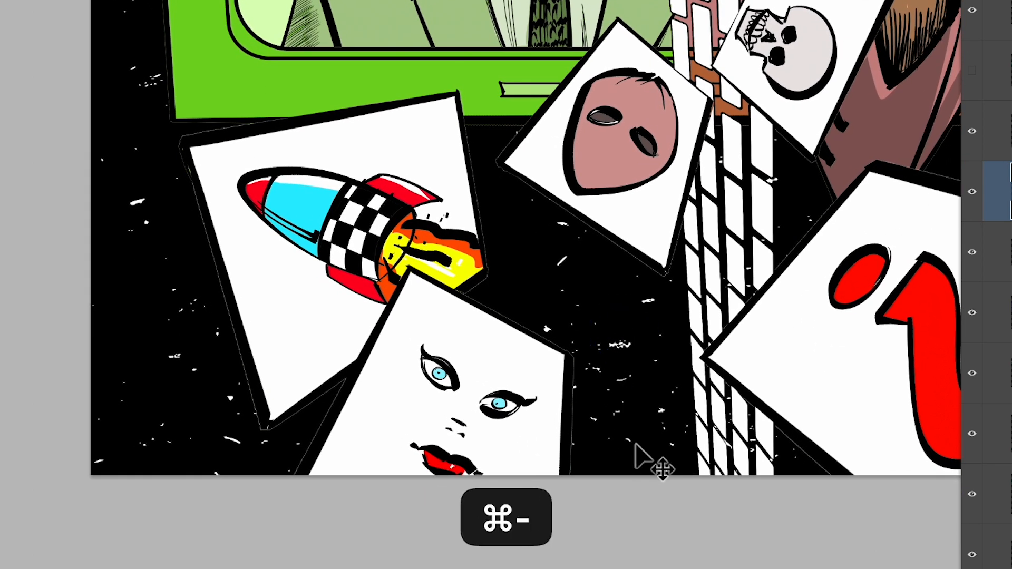
{"action": "key", "text": "space"}
{"action": "left_click_drag", "start_coordinate": [751, 350], "coordinate": [589, 485]}
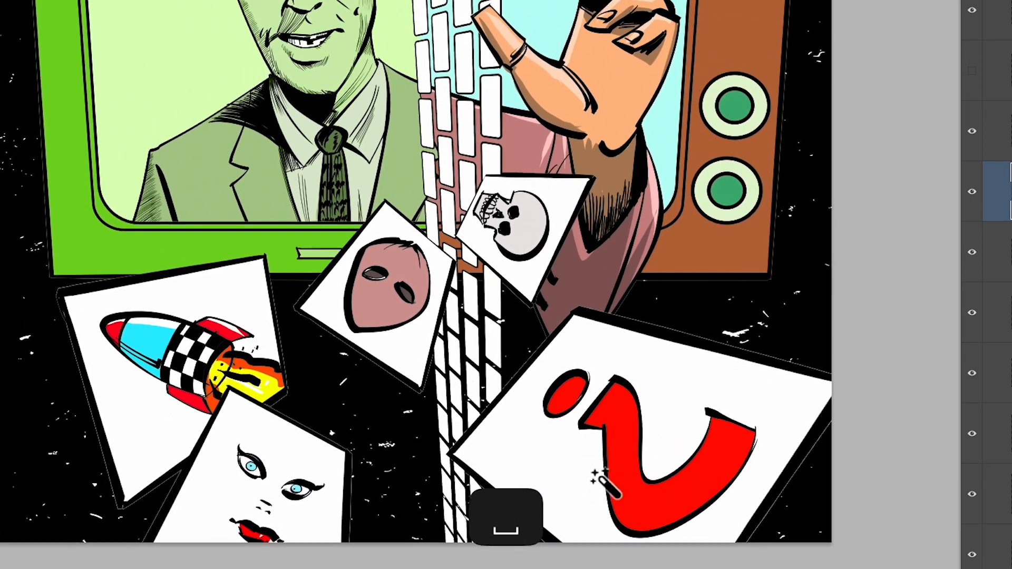
{"action": "key", "text": "super+minus"}
{"action": "key", "text": "space"}
{"action": "left_click_drag", "start_coordinate": [640, 361], "coordinate": [650, 447]}
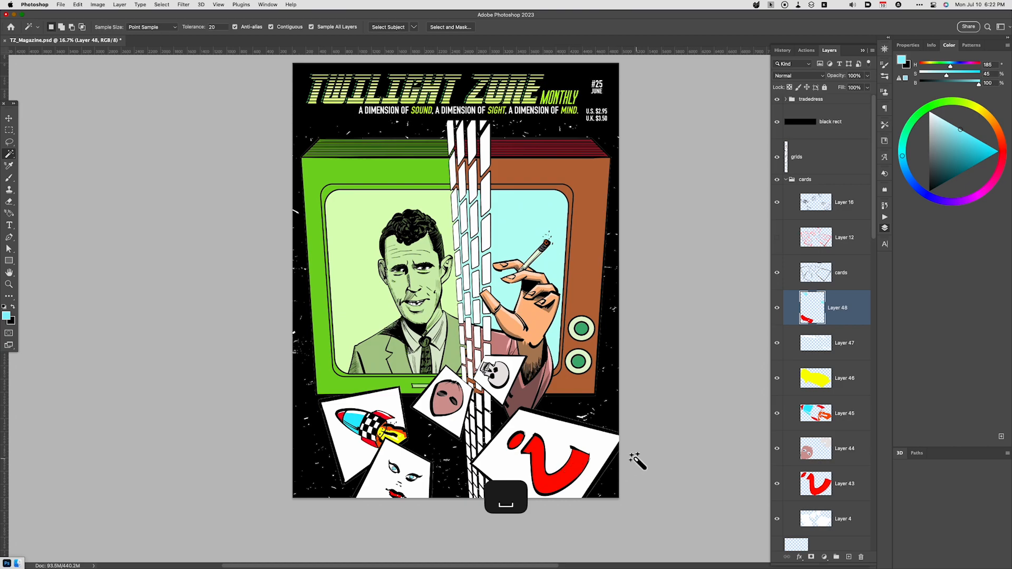
{"action": "key", "text": "v"}
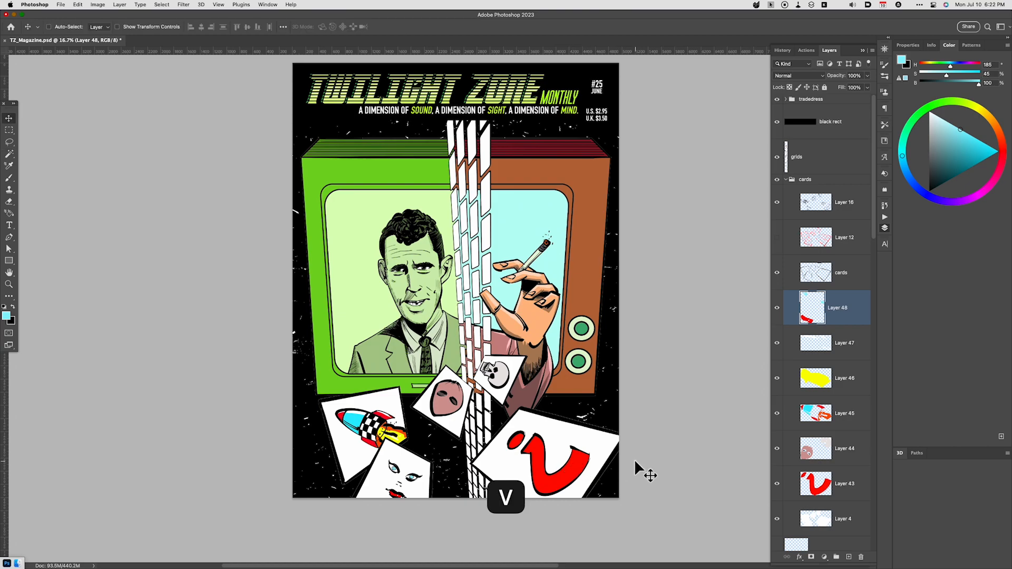
{"action": "key", "text": "super+equal"}
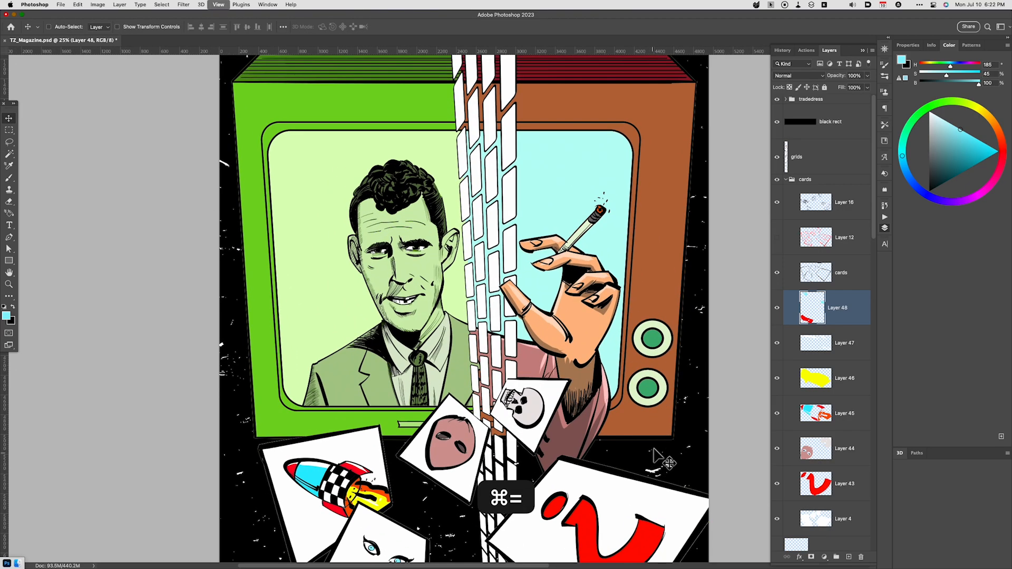
{"action": "scroll", "coordinate": [651, 418], "scroll_direction": "down", "scroll_amount": 1}
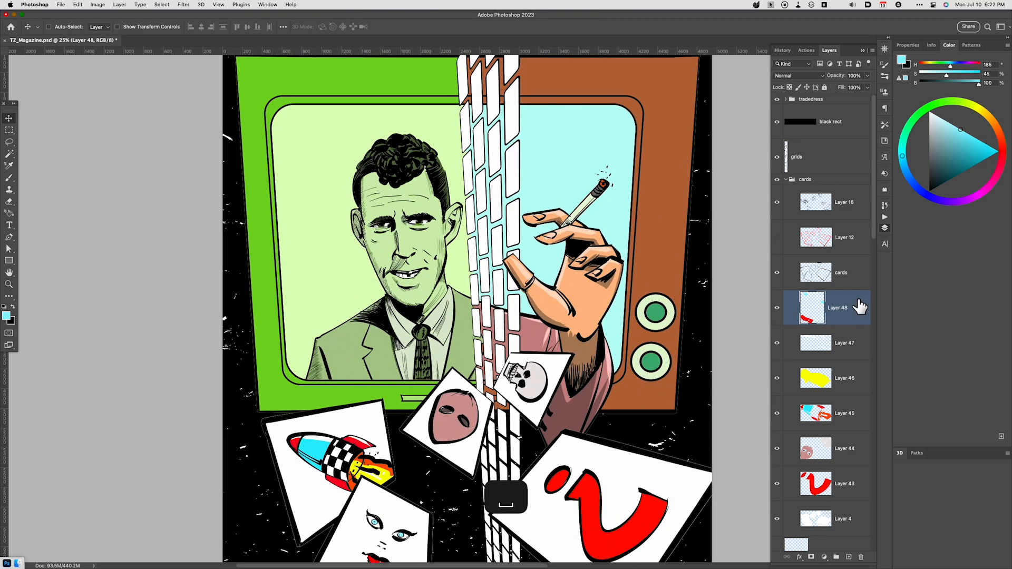
{"action": "scroll", "coordinate": [857, 303], "scroll_direction": "down", "scroll_amount": 8}
{"action": "scroll", "coordinate": [835, 395], "scroll_direction": "up", "scroll_amount": 8}
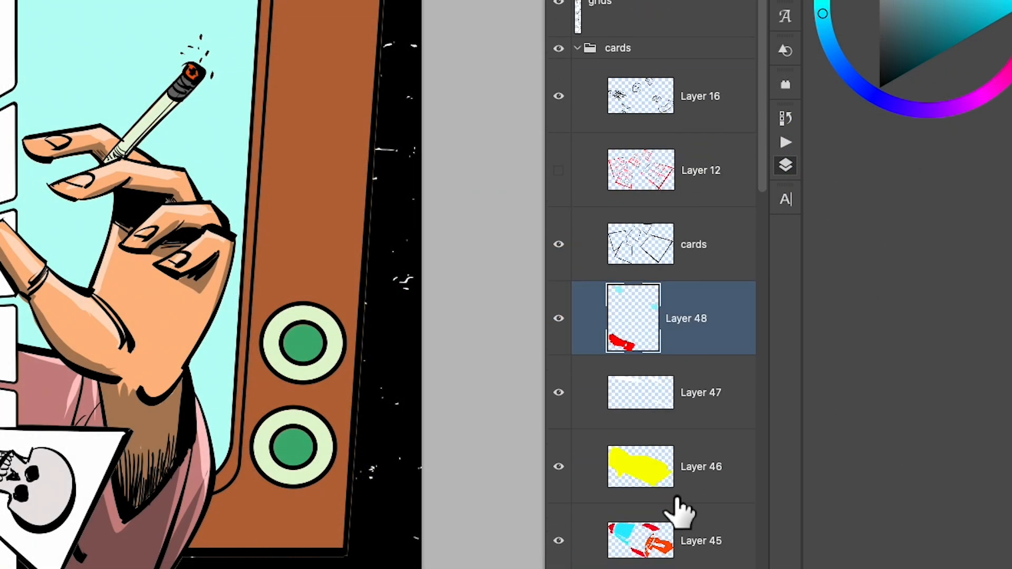
- Collapse the cards group, duplicate the RodSerling line-art layer in the Rod and TV group, and select the original beneath the copy
{"action": "left_click", "coordinate": [577, 48]}
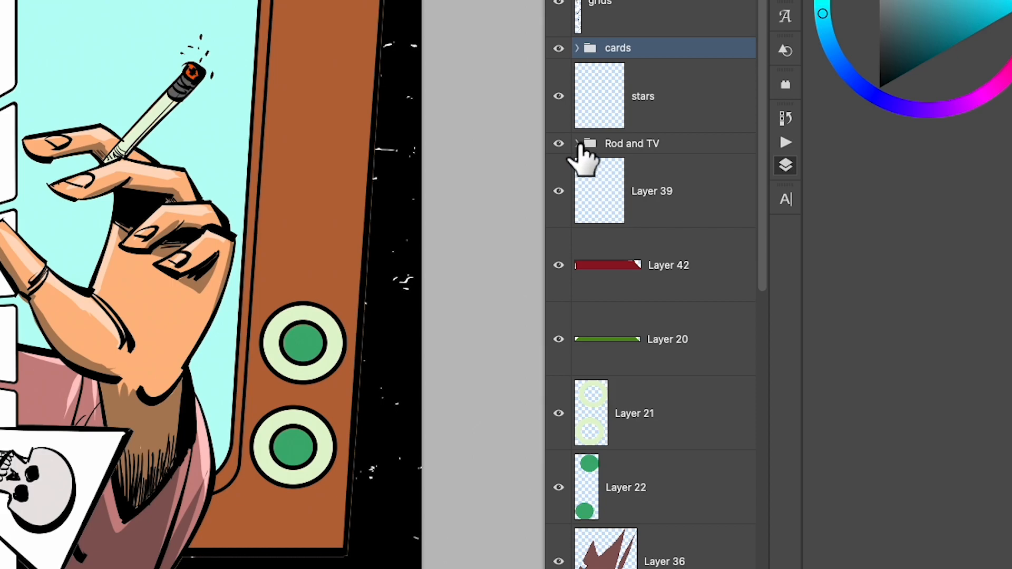
{"action": "left_click", "coordinate": [578, 144]}
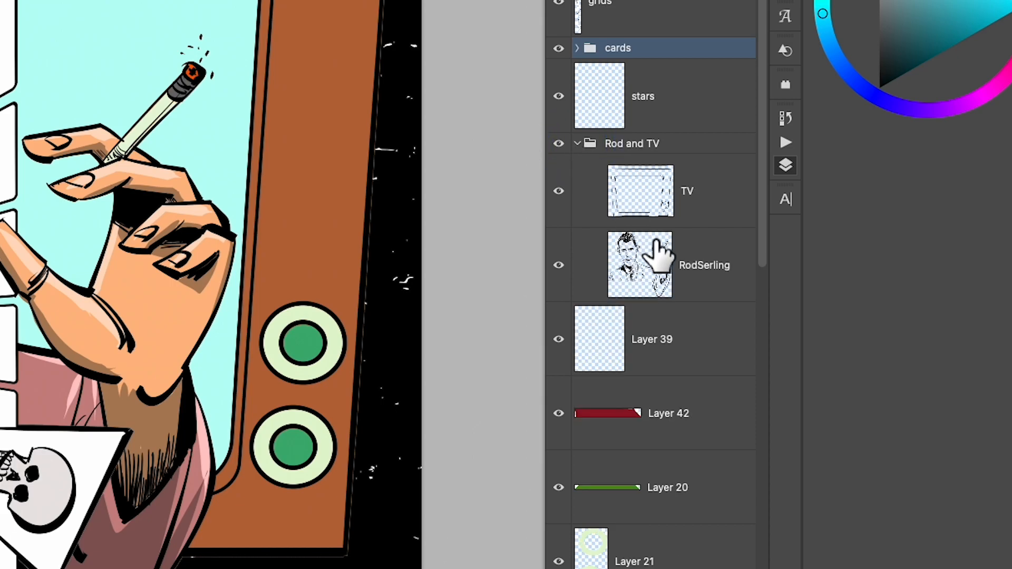
{"action": "left_click", "coordinate": [658, 259]}
{"action": "left_click_drag", "start_coordinate": [658, 257], "coordinate": [661, 261]}
{"action": "left_click", "coordinate": [679, 333]}
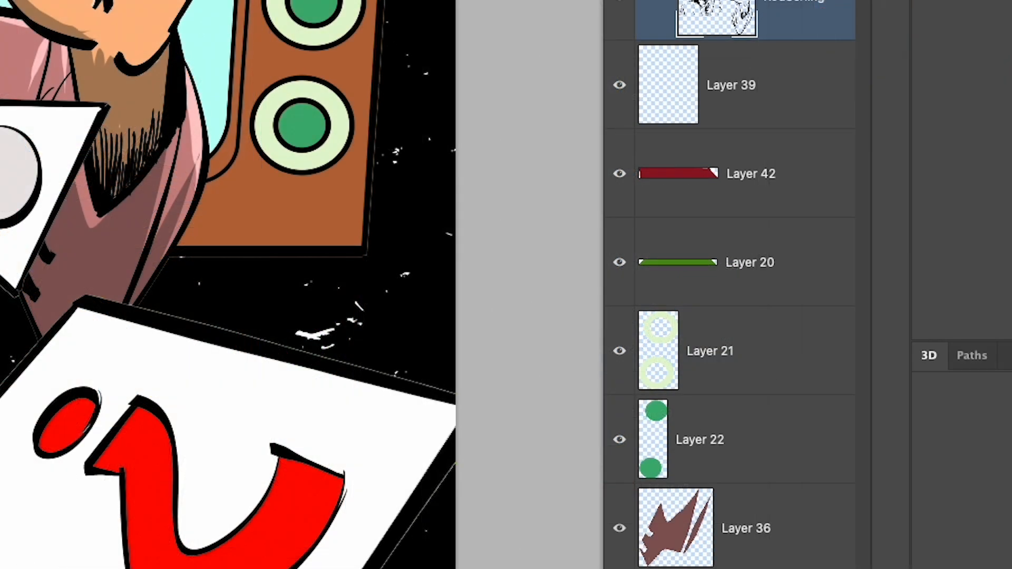
- Apply a green Color Overlay at 100% opacity to the original RodSerling layer and shift it slightly off the black line art
{"action": "left_click", "coordinate": [671, 568]}
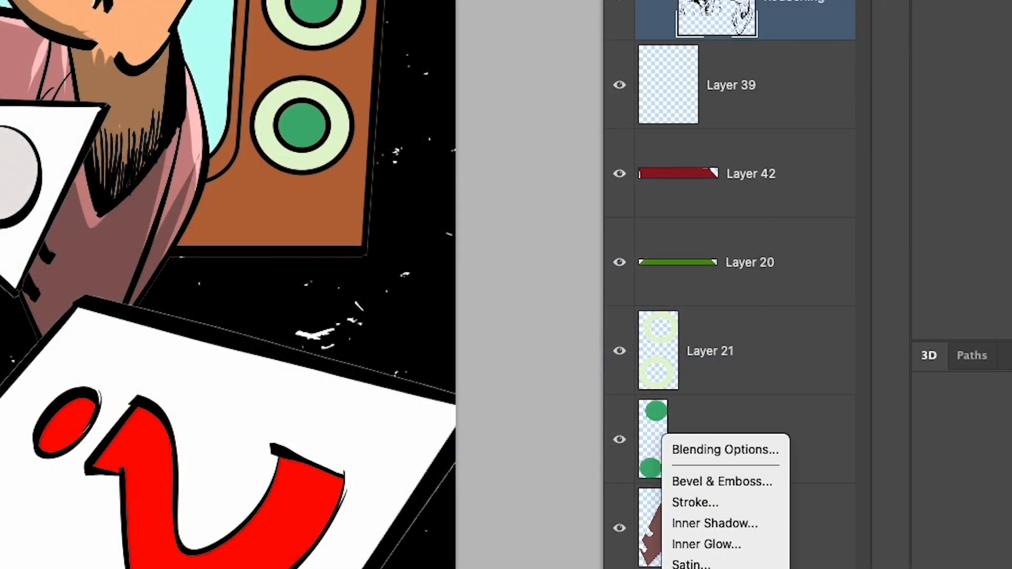
{"action": "left_click", "coordinate": [701, 542]}
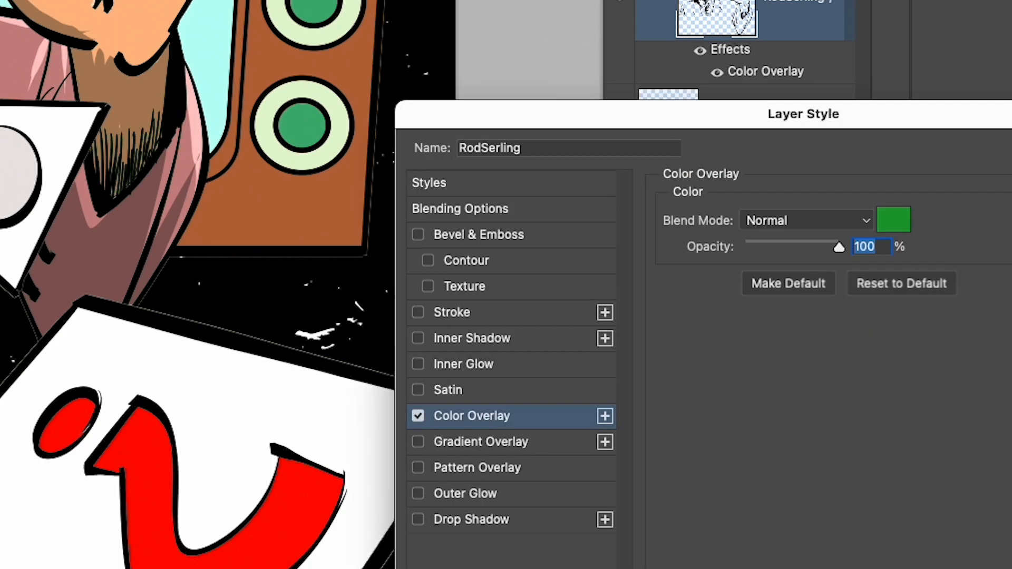
{"action": "left_click", "coordinate": [989, 153]}
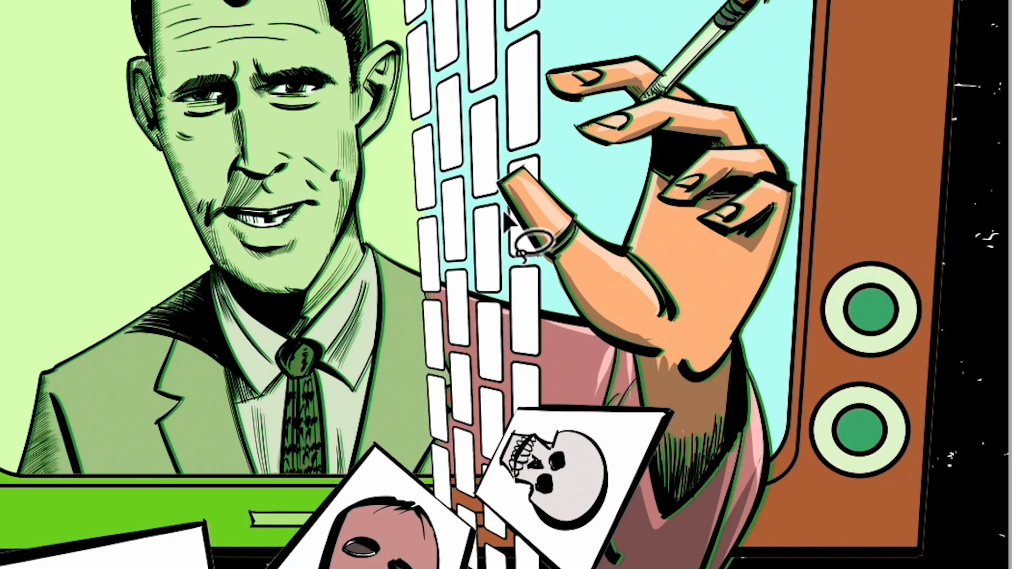
- Lasso the hand, cigarette and right-hand jacket on the RodSerling layer and delete the green offset lines there
{"action": "mouse_move", "coordinate": [504, 219]}
{"action": "left_mouse_down"}
{"action": "mouse_move", "coordinate": [505, 160]}
{"action": "mouse_move", "coordinate": [543, 143]}
{"action": "mouse_move", "coordinate": [546, 37]}
{"action": "mouse_move", "coordinate": [646, 7]}
{"action": "mouse_move", "coordinate": [806, 79]}
{"action": "mouse_move", "coordinate": [813, 217]}
{"action": "mouse_move", "coordinate": [783, 509]}
{"action": "mouse_move", "coordinate": [558, 531]}
{"action": "mouse_move", "coordinate": [551, 275]}
{"action": "mouse_move", "coordinate": [519, 216]}
{"action": "left_mouse_up"}
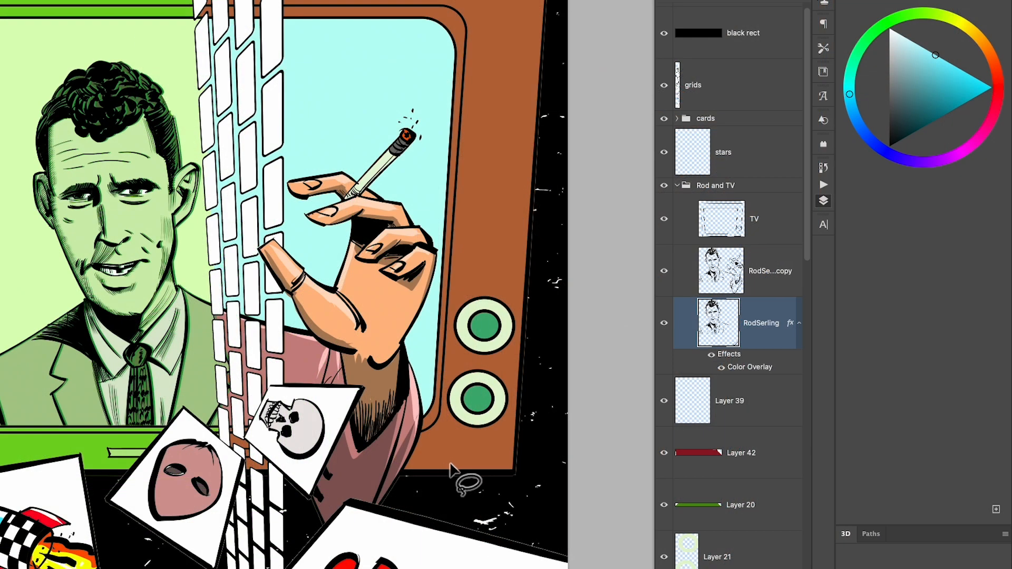
{"action": "key", "text": "super+plus"}
{"action": "left_click_drag", "start_coordinate": [359, 344], "coordinate": [414, 384]}
- Add a new empty layer directly above Layer 25, beneath Layer 28, for highlights on the man's portrait
{"action": "scroll", "coordinate": [752, 495], "scroll_direction": "down", "scroll_amount": 3}
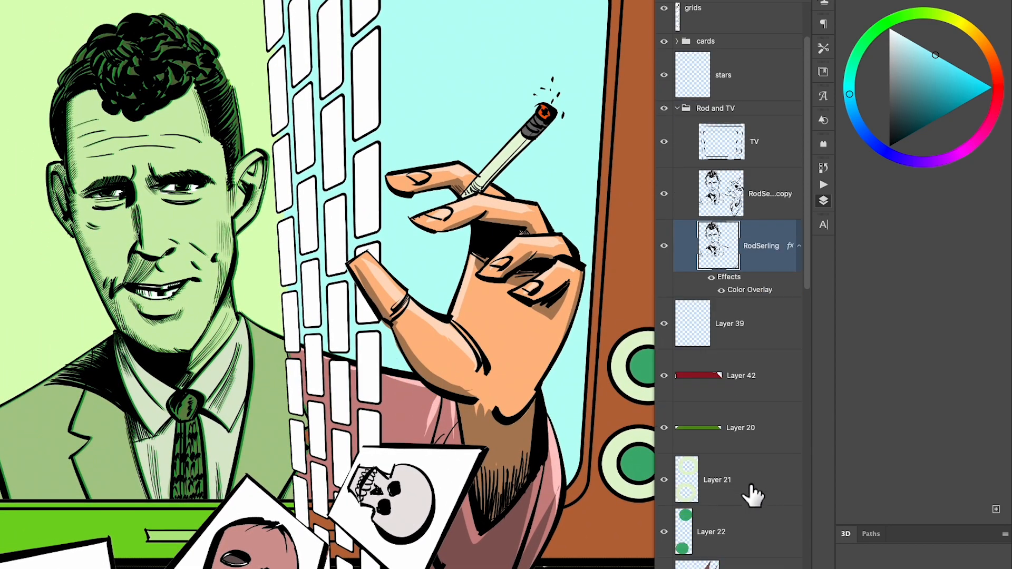
{"action": "left_click", "coordinate": [726, 320]}
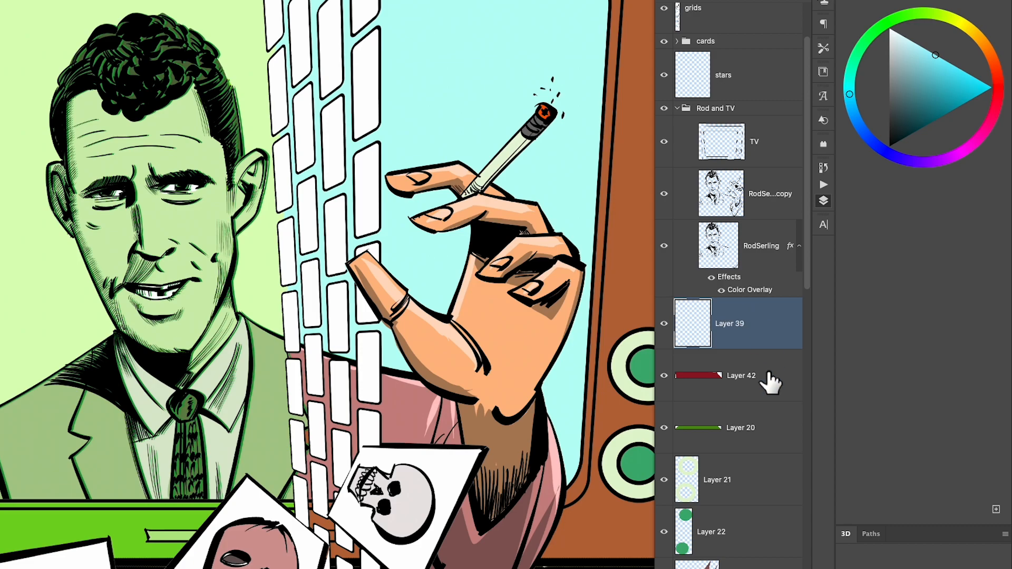
{"action": "scroll", "coordinate": [749, 495], "scroll_direction": "down", "scroll_amount": 7}
{"action": "scroll", "coordinate": [735, 432], "scroll_direction": "down", "scroll_amount": 9}
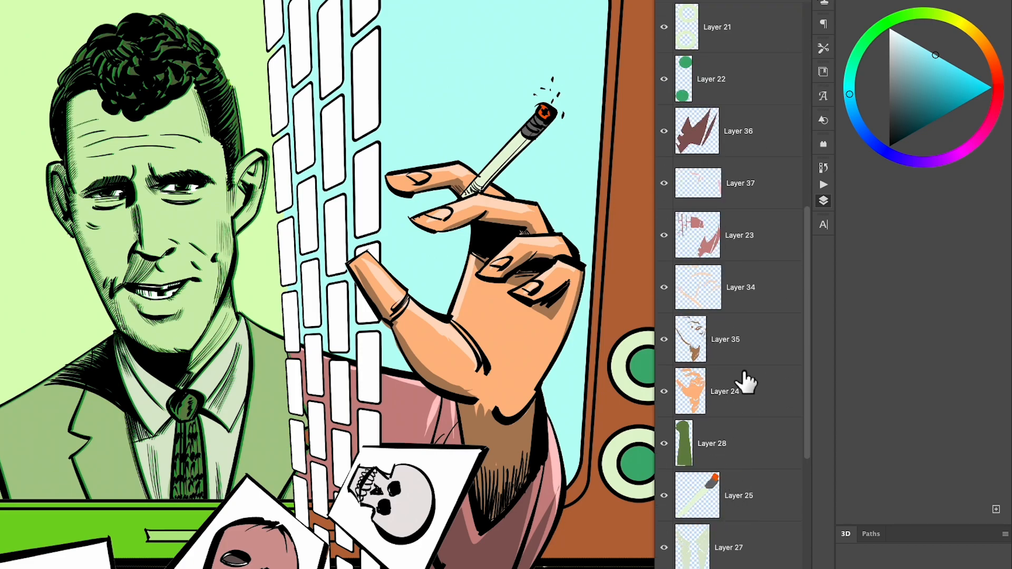
{"action": "scroll", "coordinate": [733, 477], "scroll_direction": "up", "scroll_amount": 3}
{"action": "scroll", "coordinate": [735, 400], "scroll_direction": "down", "scroll_amount": 10}
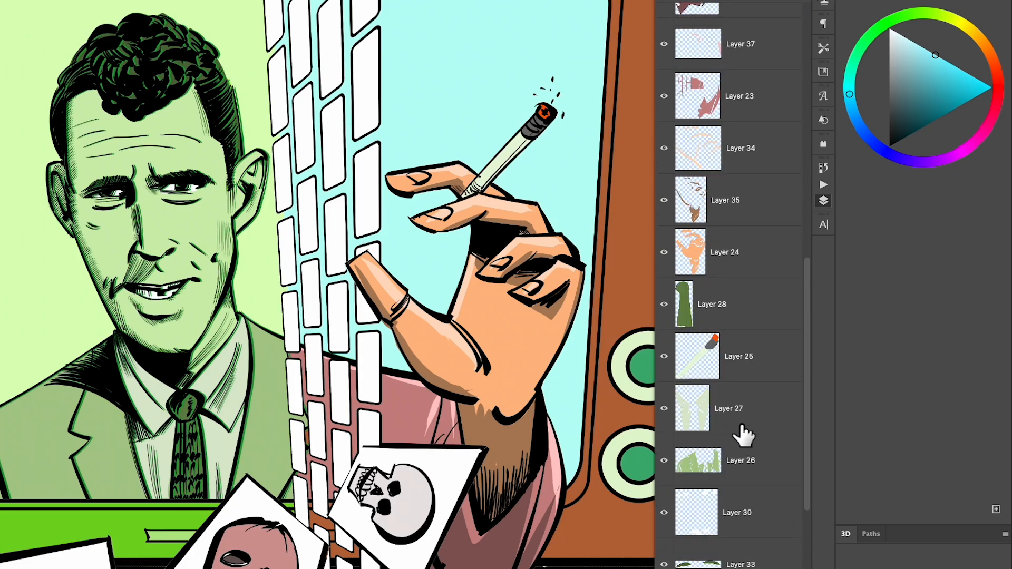
{"action": "left_click", "coordinate": [724, 375]}
{"action": "key", "text": "ctrl+shift+alt+n"}
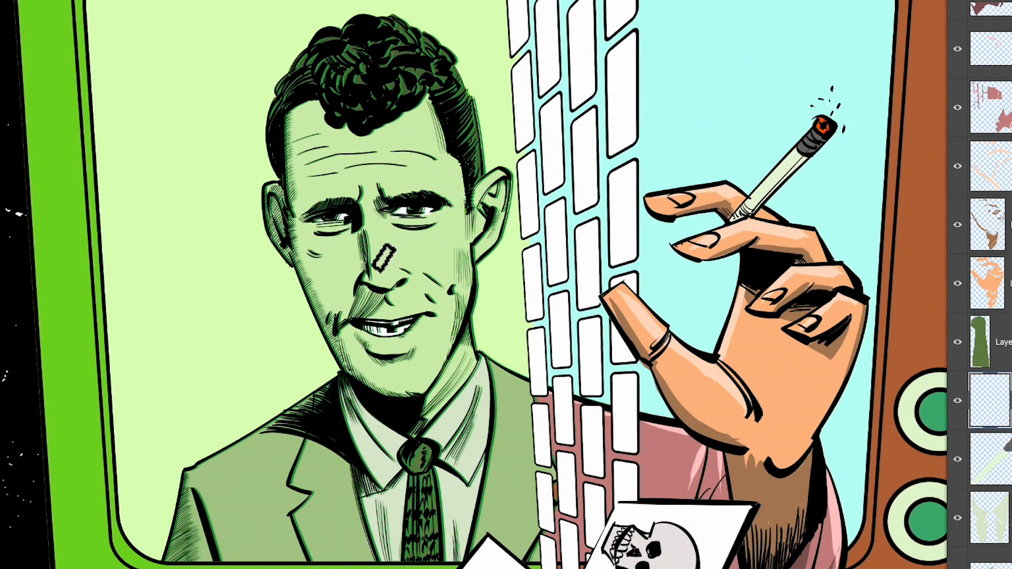
- Paint white highlights on the man's nose, under both eyes, around the mouth and in the curly hair
{"action": "left_click_drag", "start_coordinate": [389, 273], "coordinate": [401, 276]}
{"action": "left_click_drag", "start_coordinate": [396, 234], "coordinate": [427, 235]}
{"action": "left_click_drag", "start_coordinate": [321, 236], "coordinate": [350, 235]}
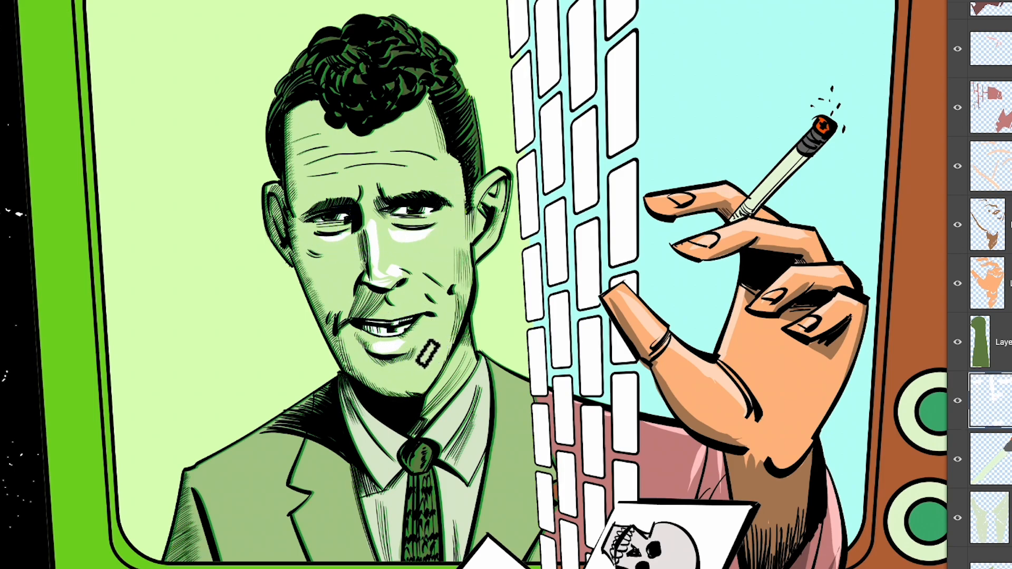
{"action": "left_click_drag", "start_coordinate": [416, 350], "coordinate": [357, 340]}
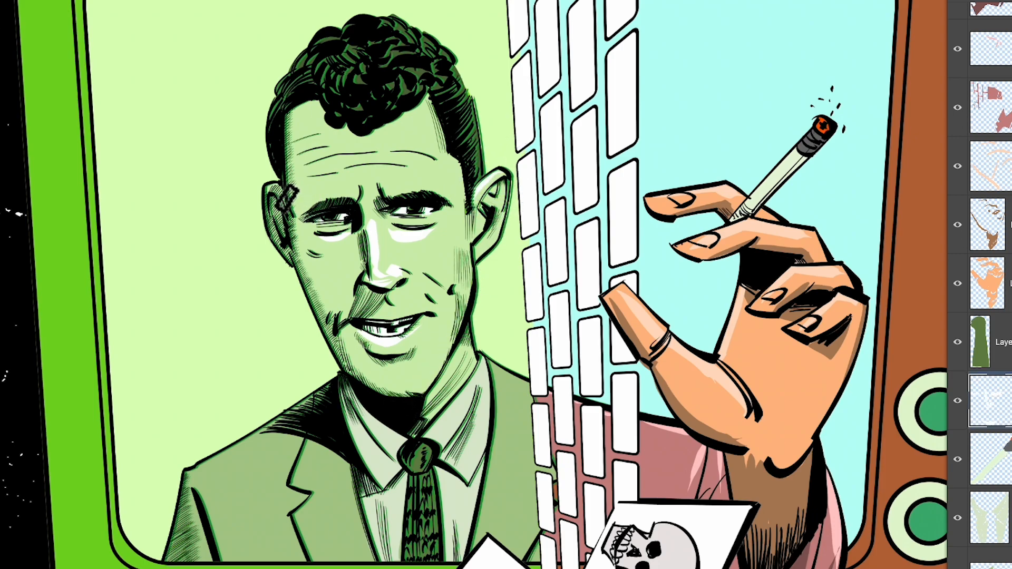
{"action": "mouse_move", "coordinate": [422, 37]}
{"action": "left_mouse_down"}
{"action": "mouse_move", "coordinate": [389, 28]}
{"action": "mouse_move", "coordinate": [416, 40]}
{"action": "left_mouse_up"}
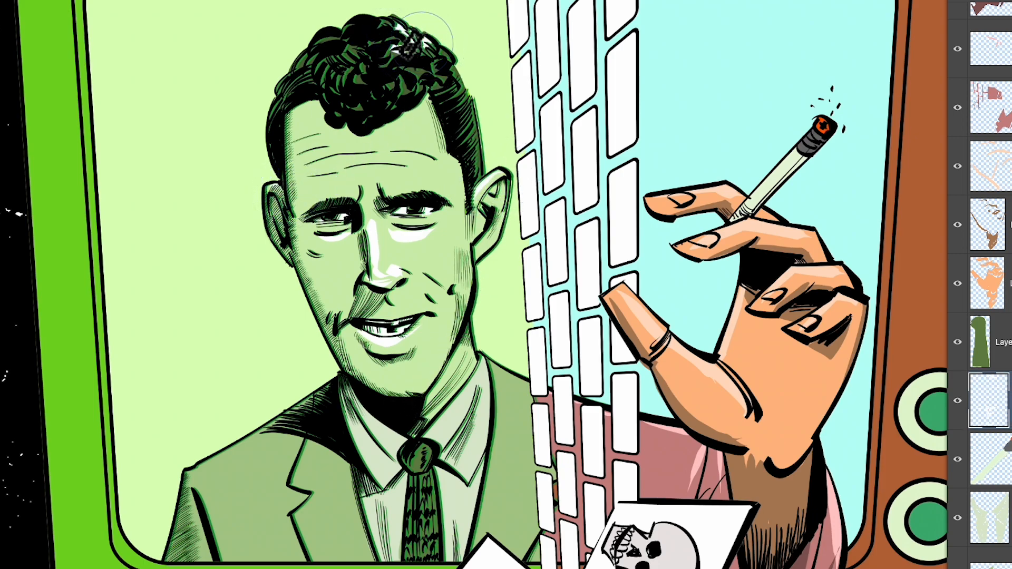
{"action": "left_click_drag", "start_coordinate": [322, 41], "coordinate": [336, 37]}
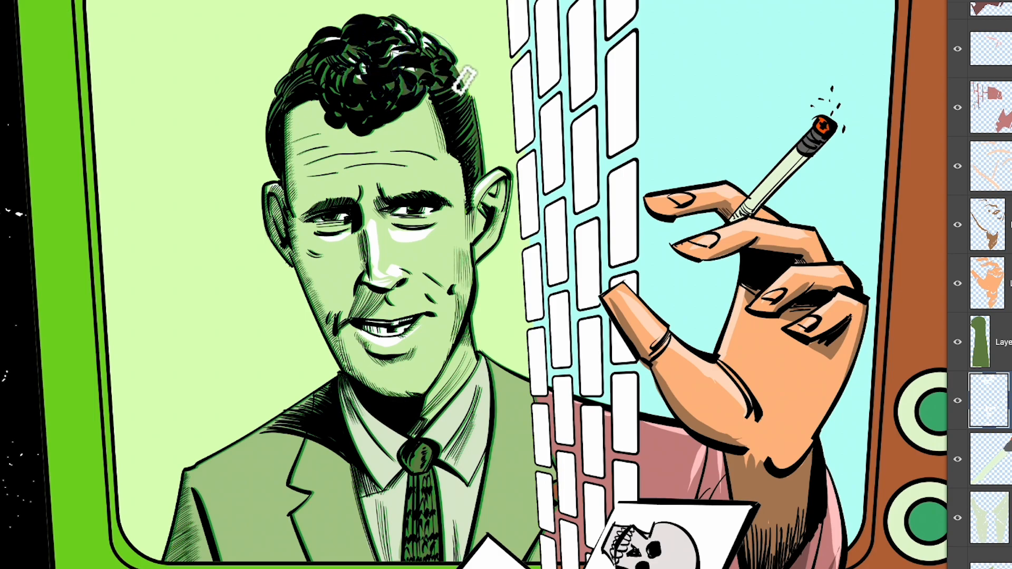